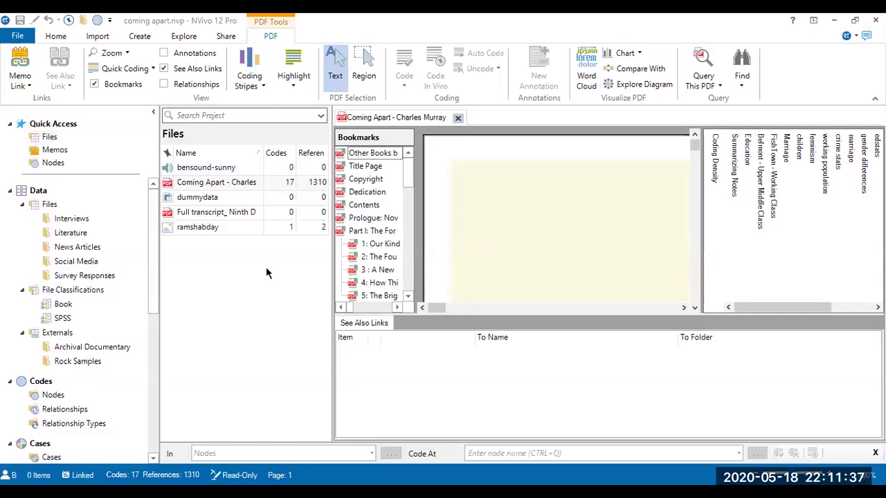
Enlarge the Coming Apart PDF's reading area by shrinking the See Also Links pane and narrowing the coding stripes pane
scroll(520, 313, right, 1)
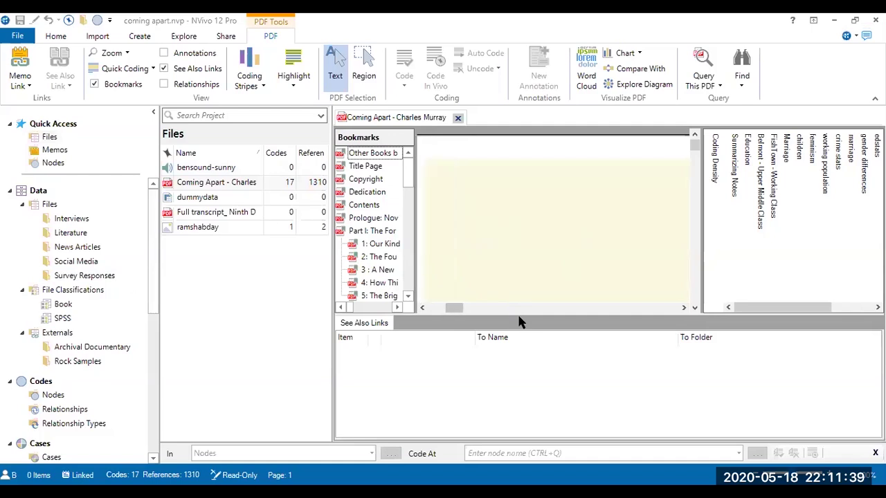
drag(516, 314, 516, 386)
drag(703, 257, 860, 277)
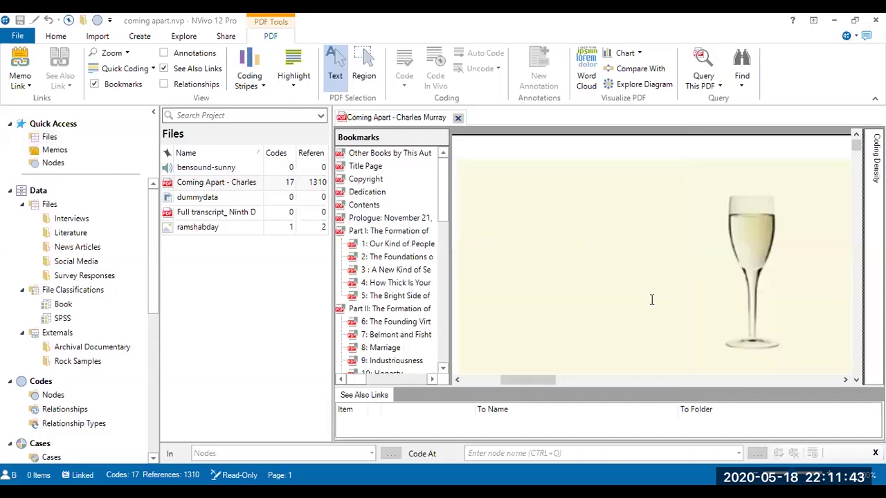
scroll(631, 267, down, 3)
scroll(630, 268, down, 8)
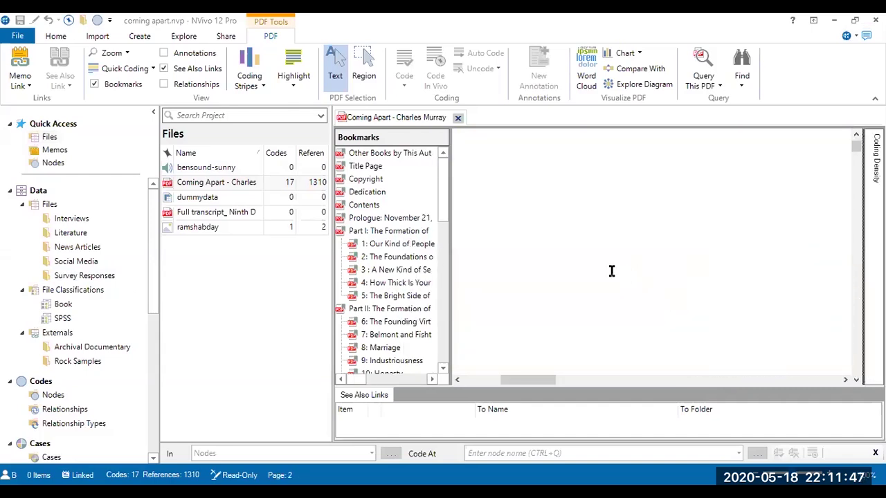
click(424, 243)
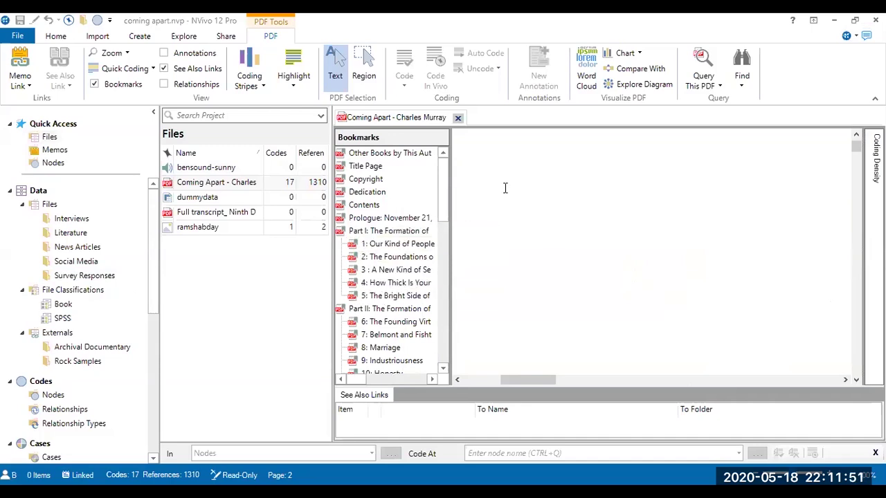
Start a Text Search query limited to the open PDF
click(703, 69)
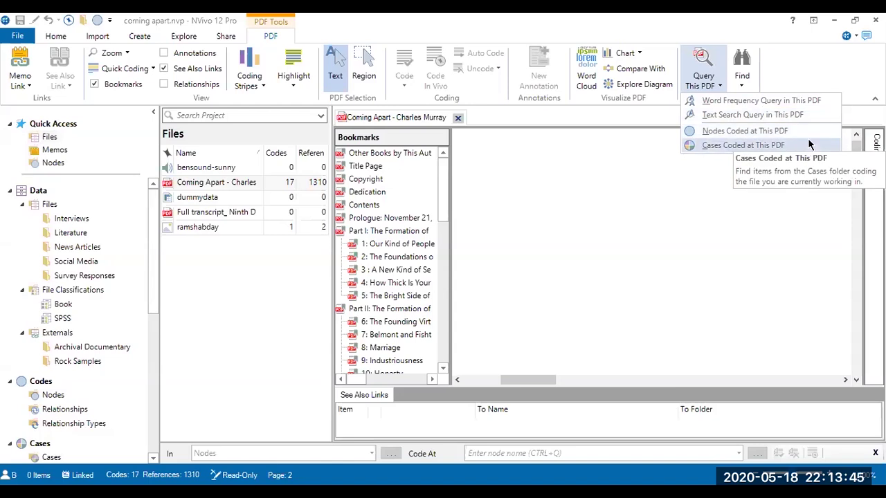
click(712, 69)
click(712, 69)
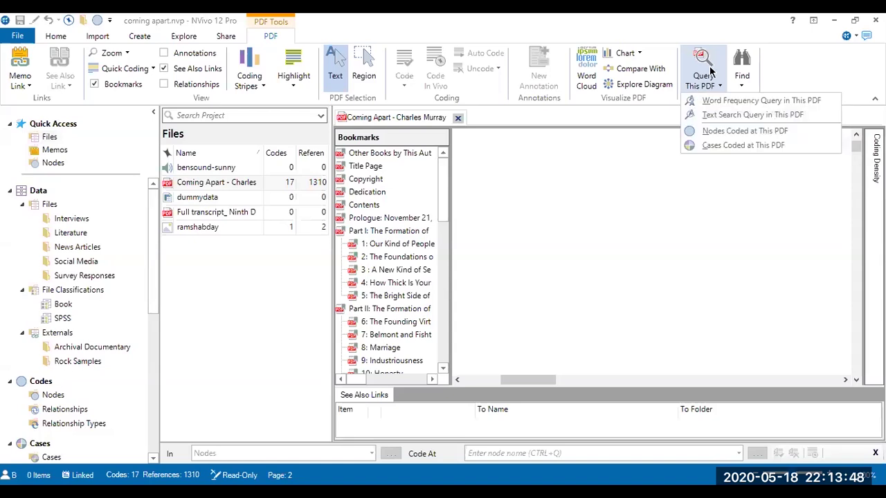
click(732, 116)
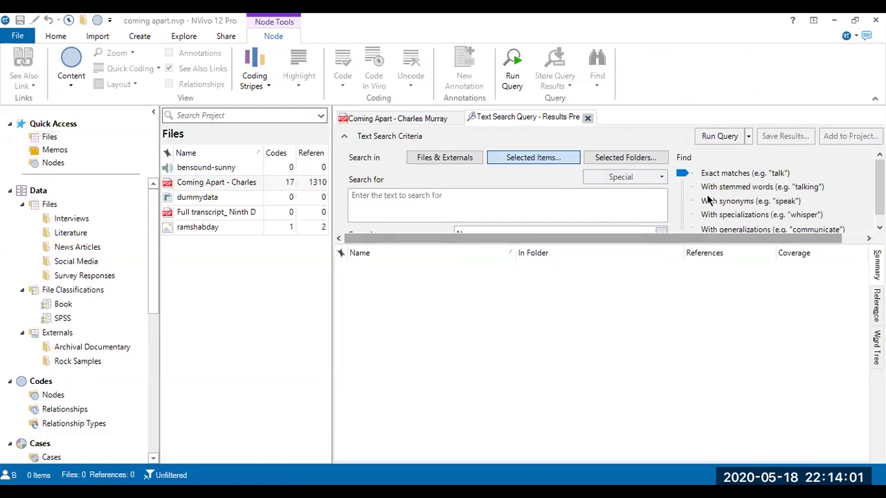
scroll(712, 197, down, 1)
scroll(712, 197, up, 1)
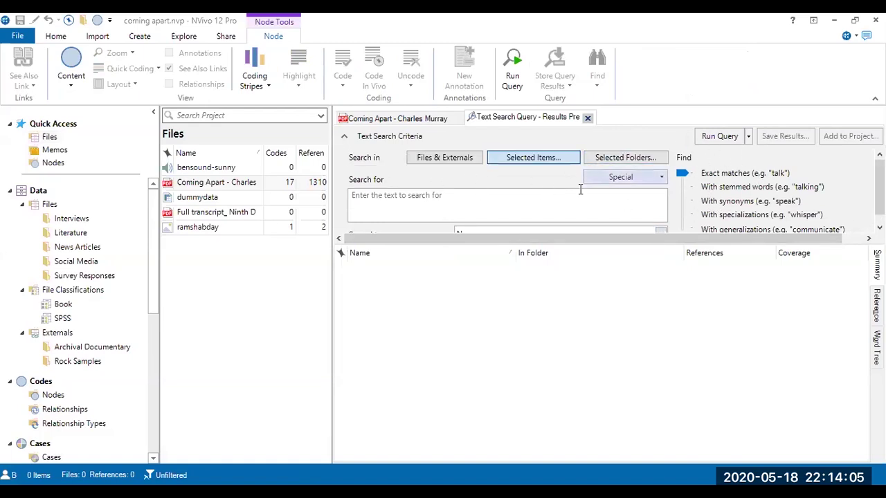
Set the text search to find stemmed words in Files & Externals and show the run options
click(468, 201)
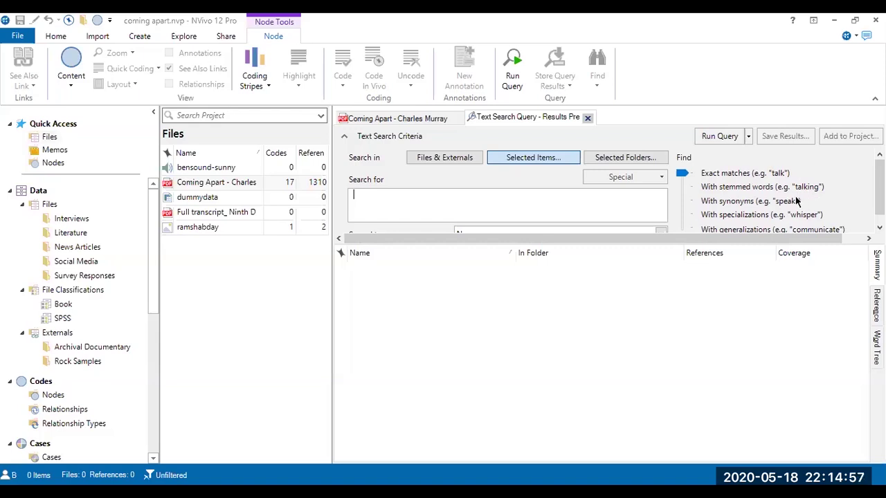
click(683, 186)
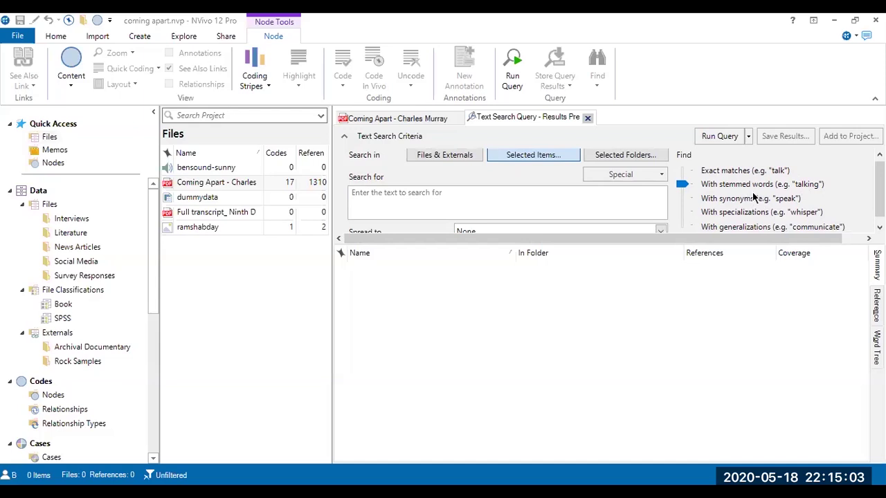
scroll(595, 188, up, 1)
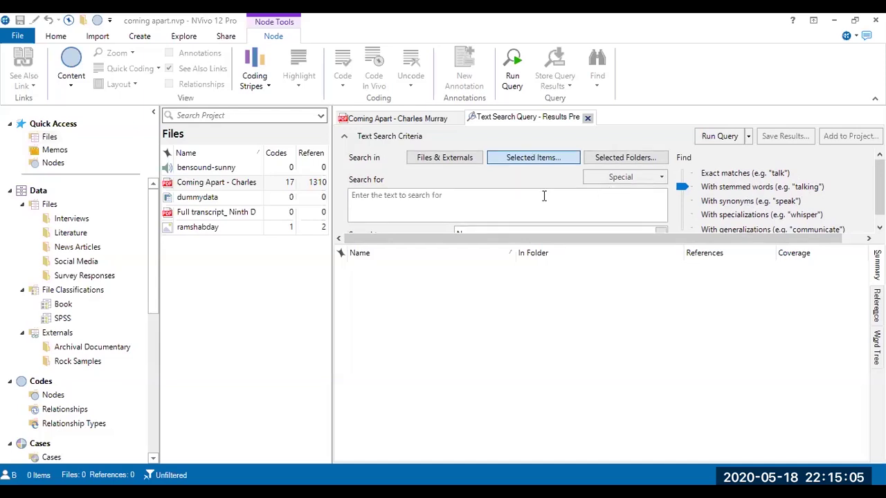
click(438, 163)
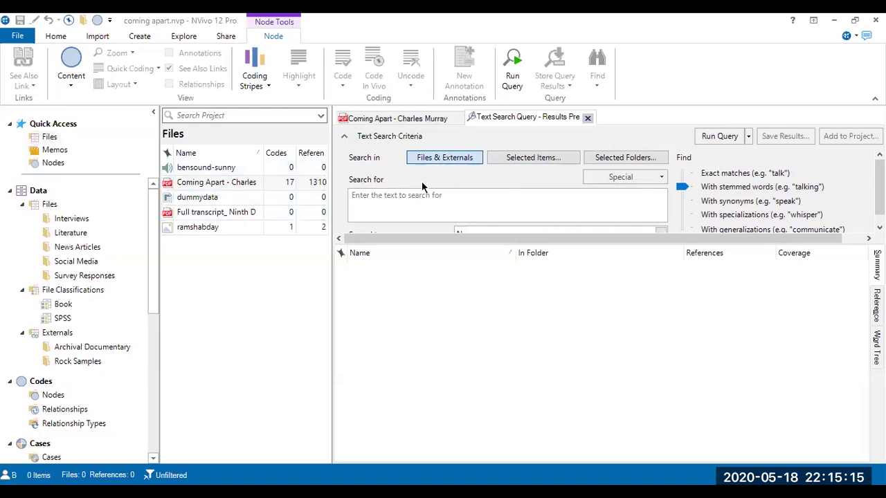
scroll(479, 216, down, 1)
scroll(480, 224, up, 1)
scroll(474, 217, down, 1)
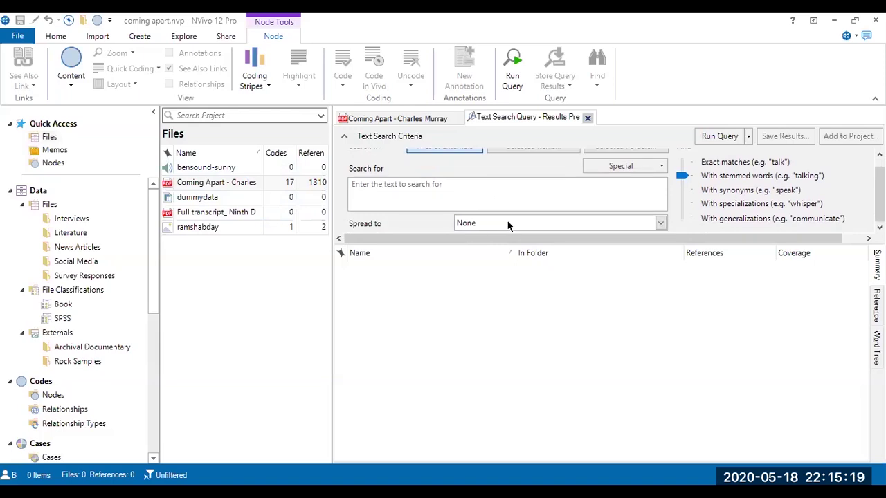
scroll(598, 208, up, 1)
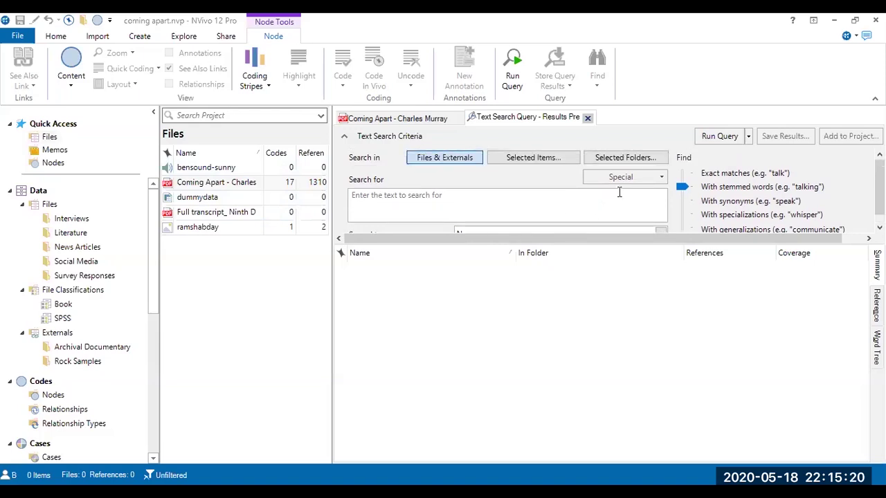
click(748, 137)
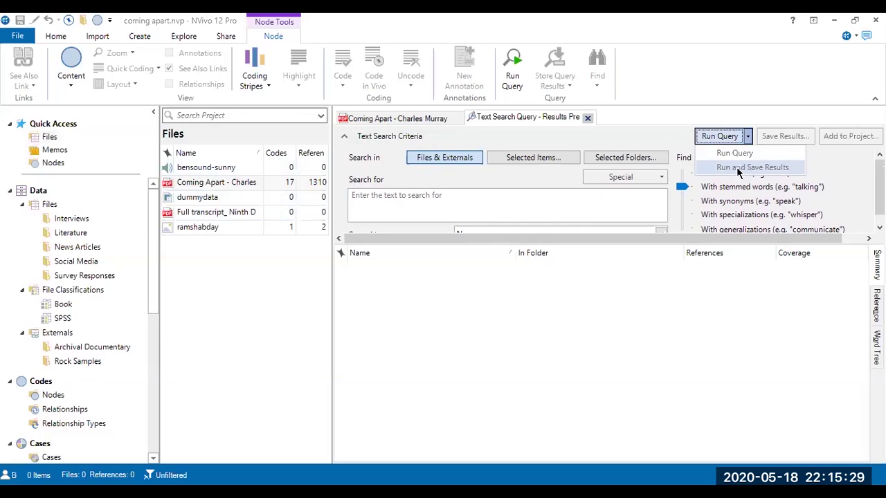
Look over the Search section with its Queries folder and close the text search query
click(141, 275)
scroll(130, 313, down, 3)
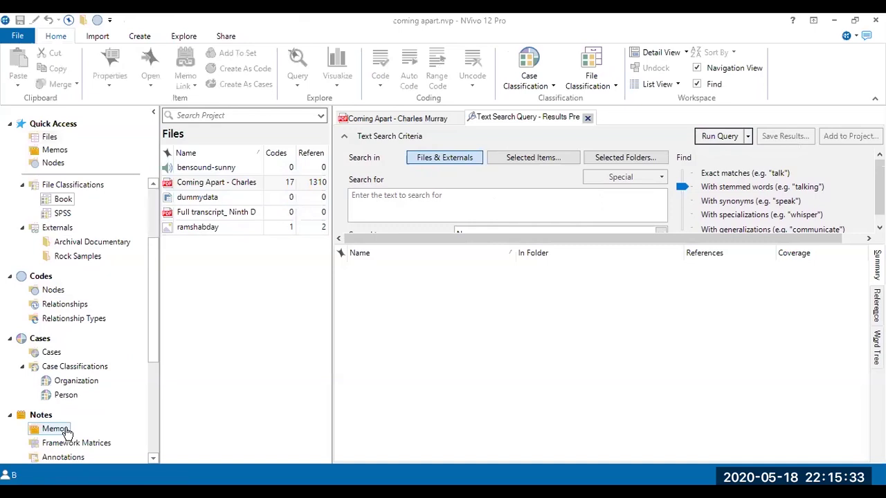
scroll(76, 415, down, 5)
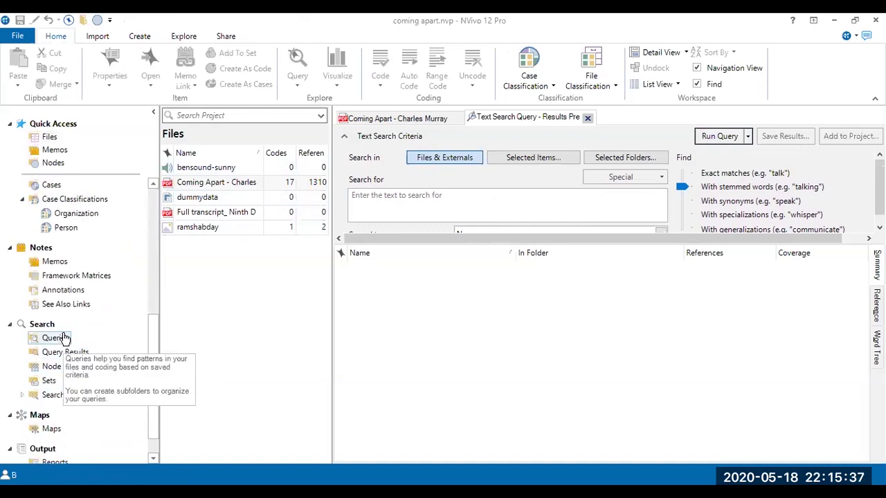
click(64, 338)
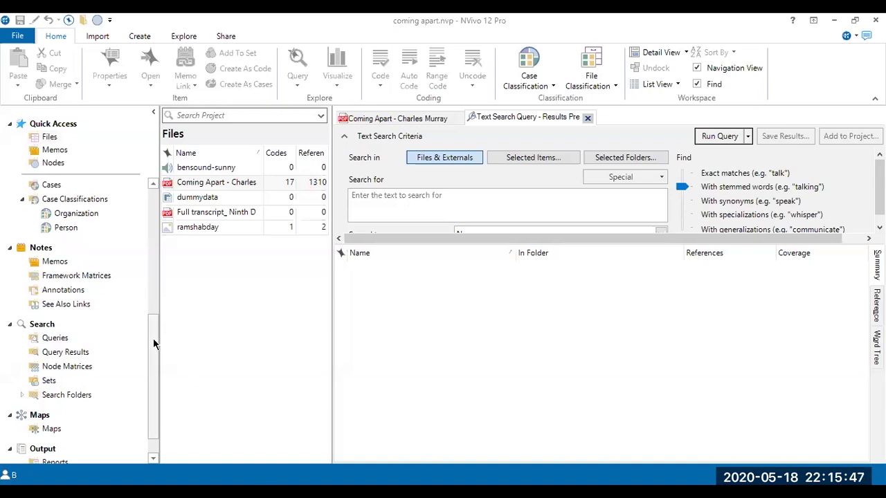
drag(153, 338, 154, 213)
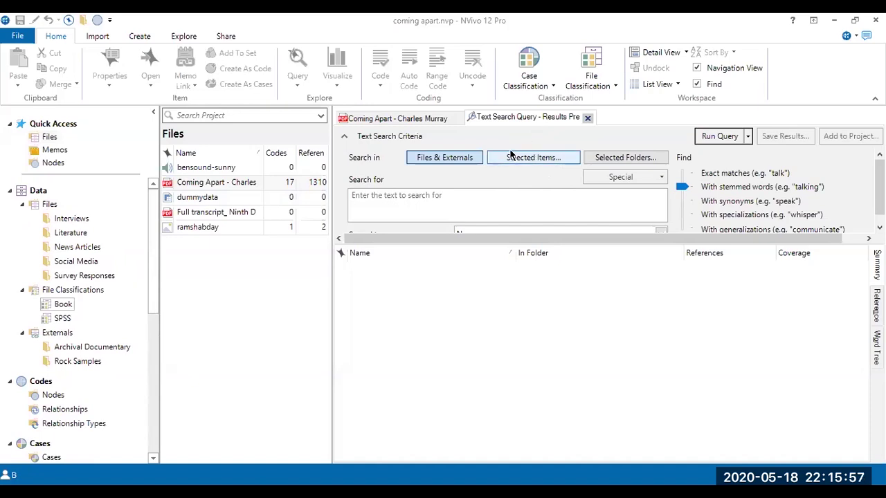
click(587, 118)
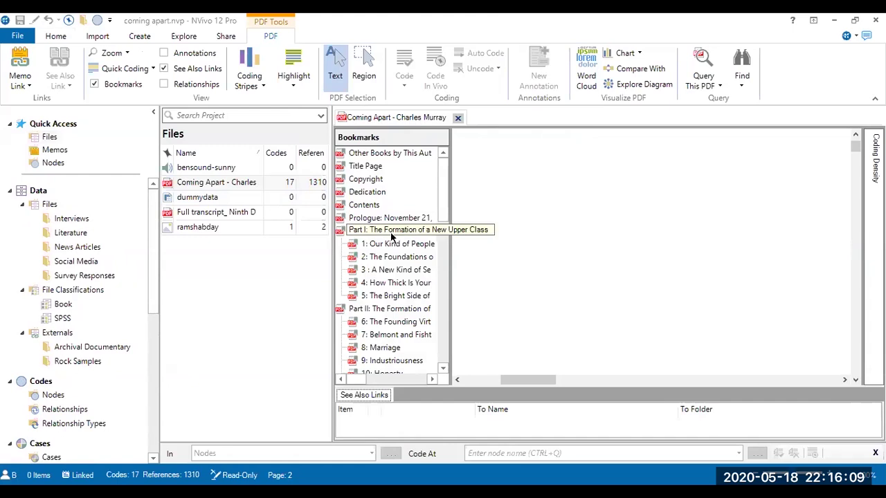
Narrow the navigation pane slightly to give the file list and document more room
click(158, 275)
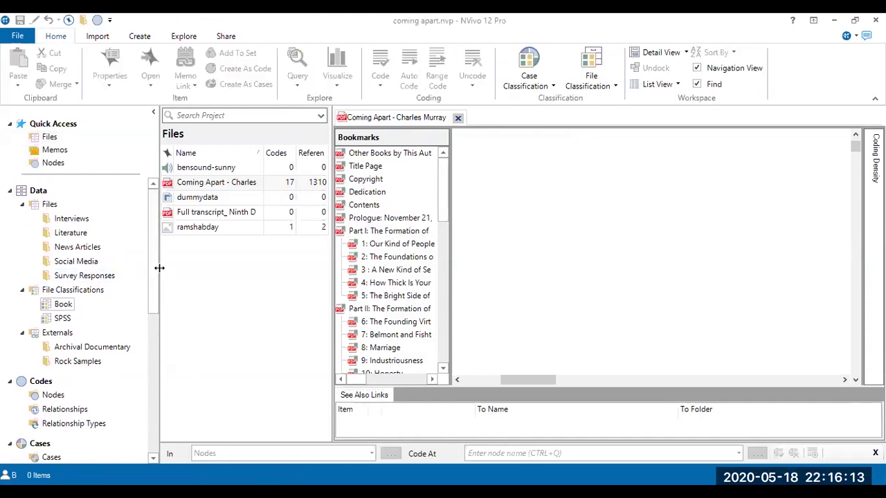
drag(159, 267, 142, 274)
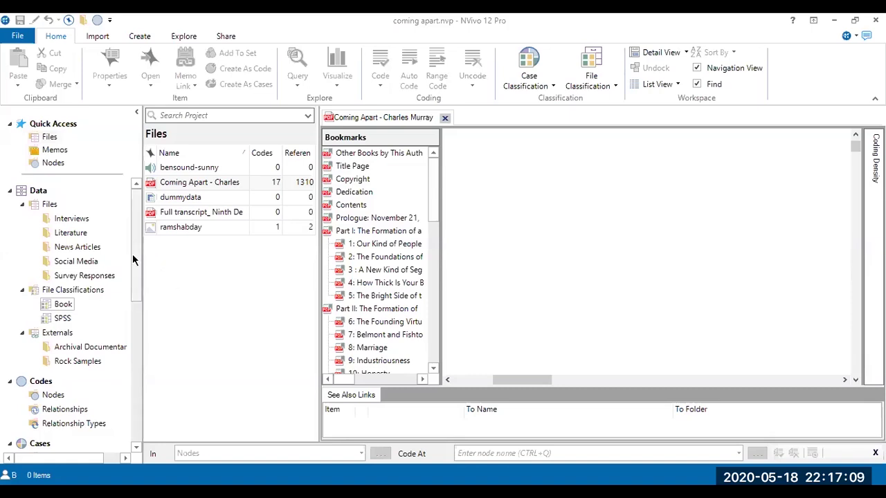
scroll(132, 254, down, 1)
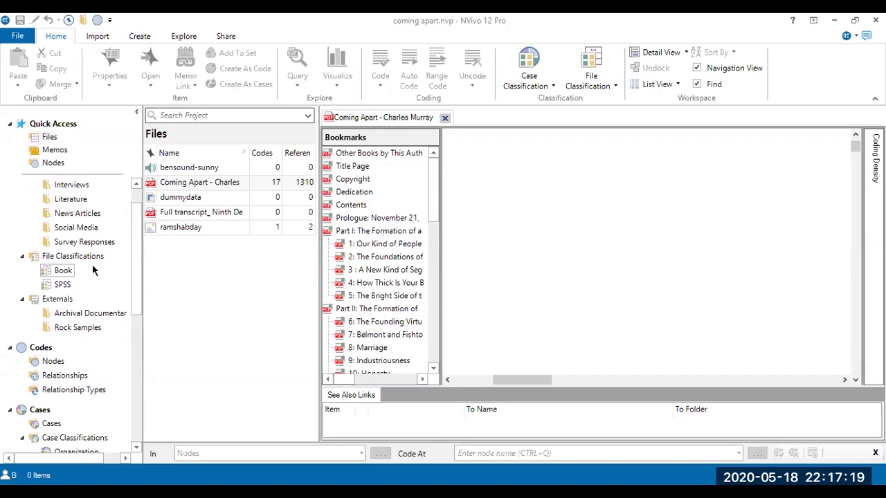
scroll(79, 279, up, 1)
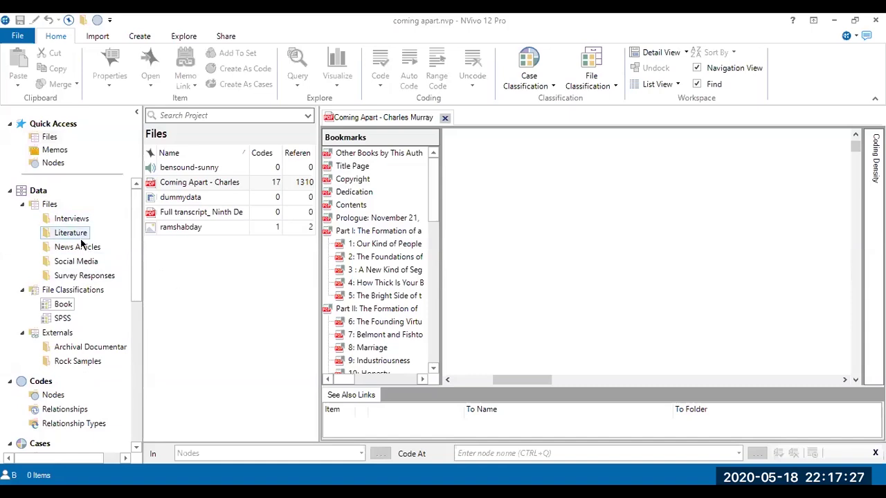
Open the classification sheet of the Book file classification
click(223, 182)
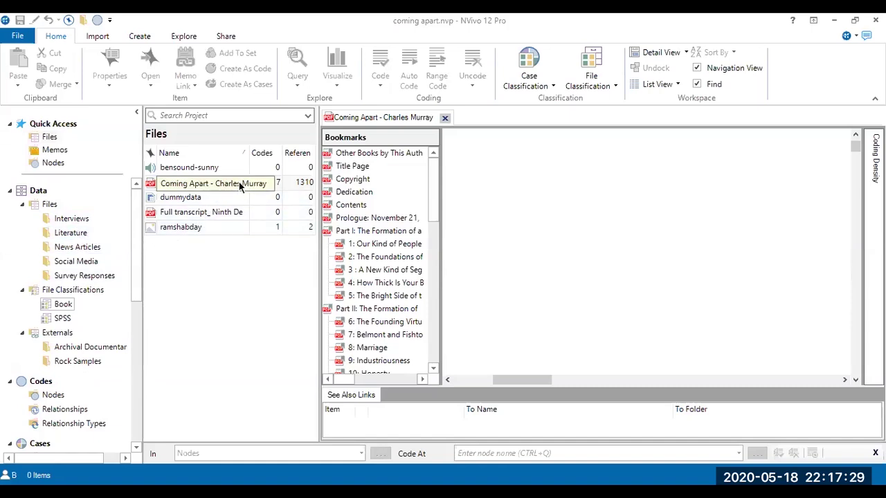
click(174, 185)
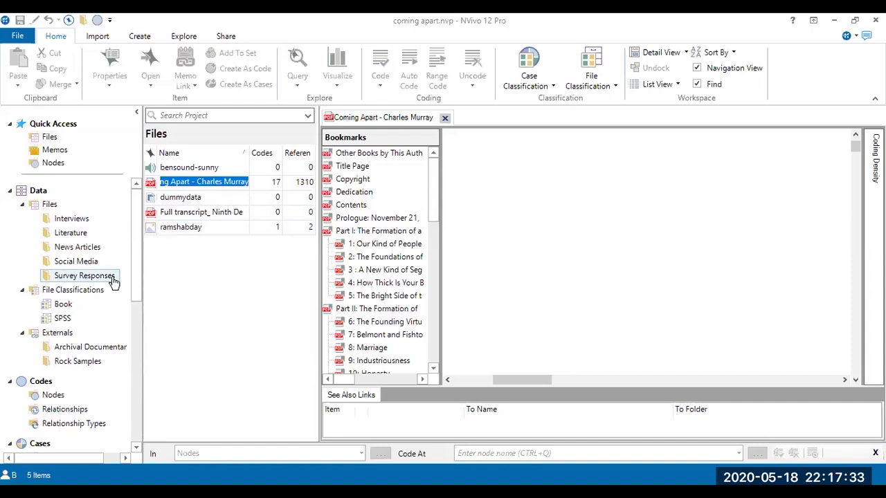
click(62, 306)
right_click(65, 313)
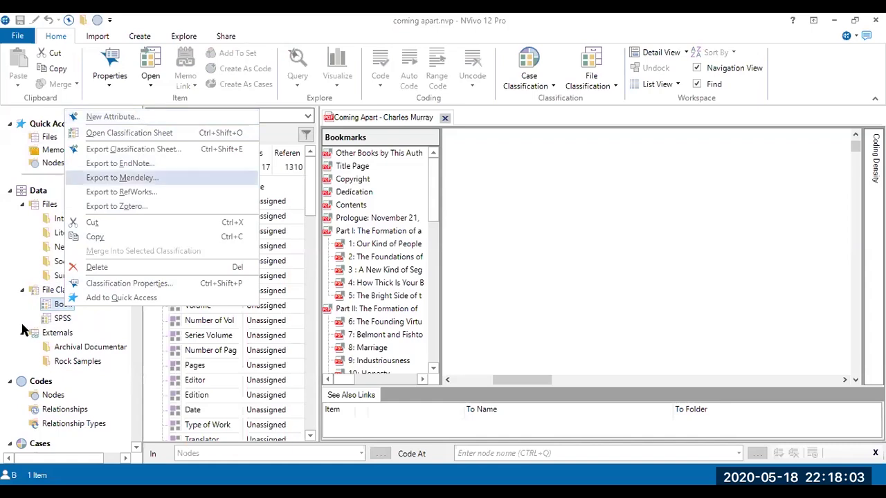
click(58, 308)
double_click(58, 308)
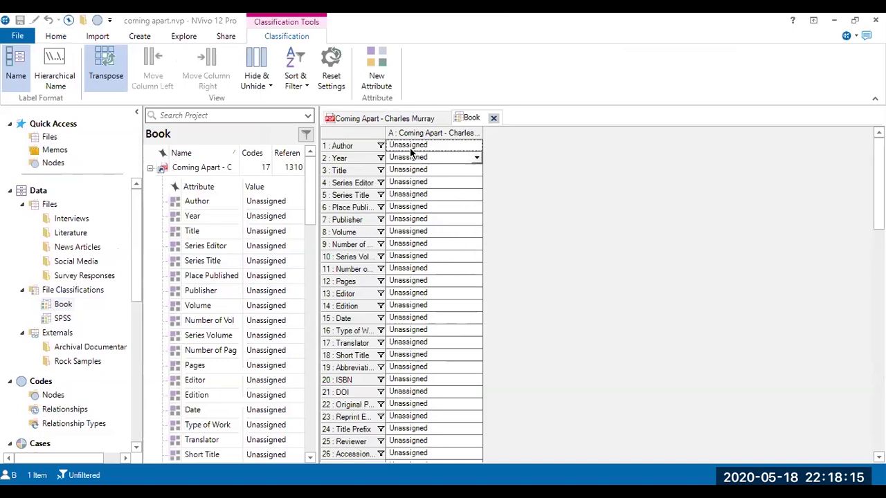
Widen the attribute name column of the Book sheet so the full names fit
drag(386, 133, 417, 133)
click(393, 133)
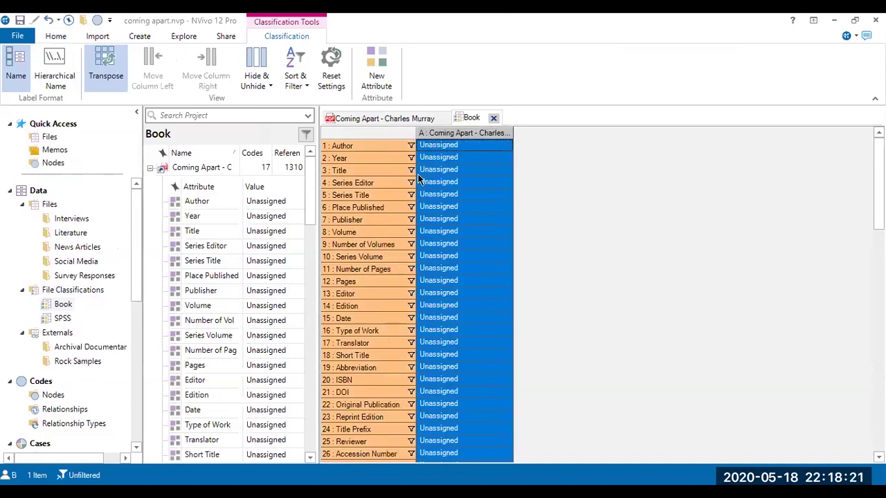
click(564, 198)
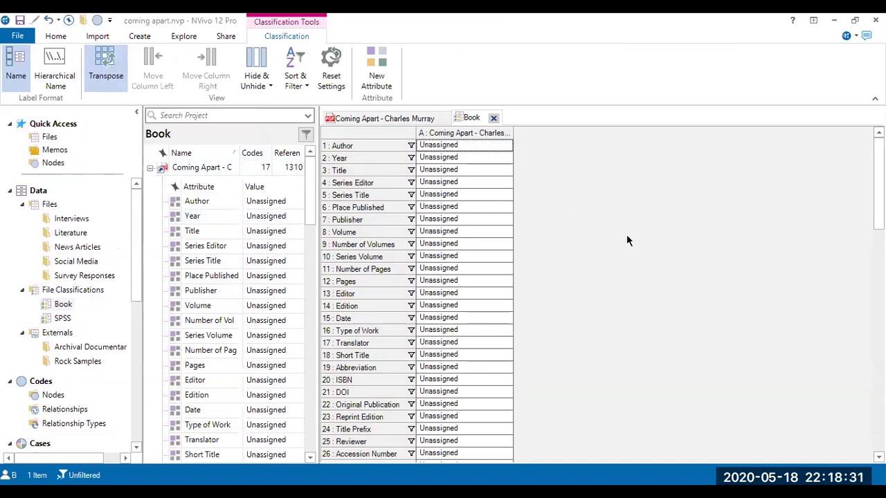
Compare the Book sheet with and without Transpose, keep it transposed, and review the full attribute list
click(103, 80)
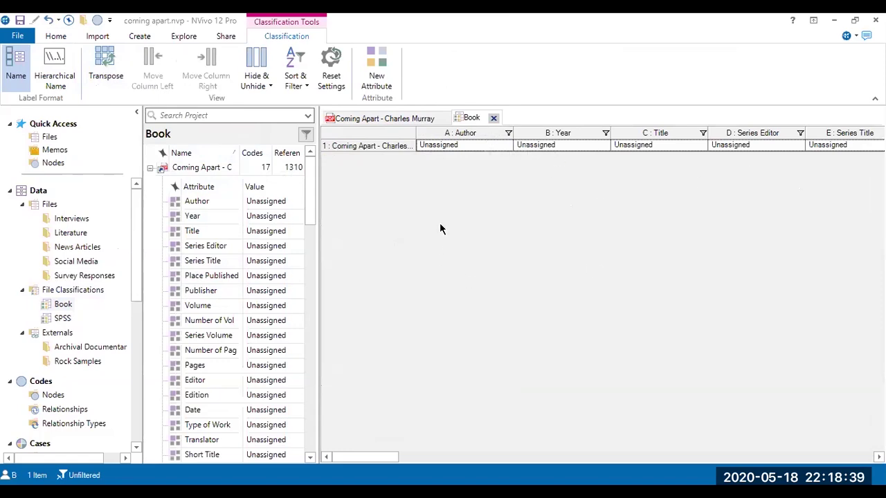
click(106, 66)
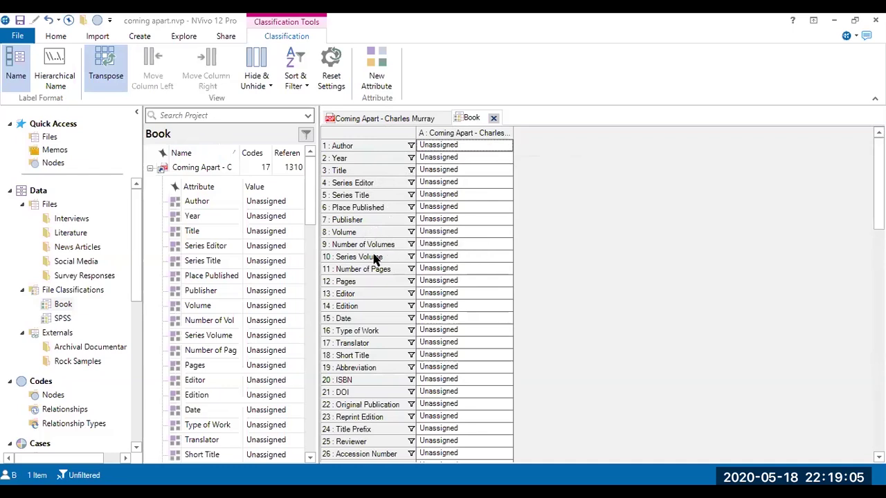
scroll(374, 257, down, 10)
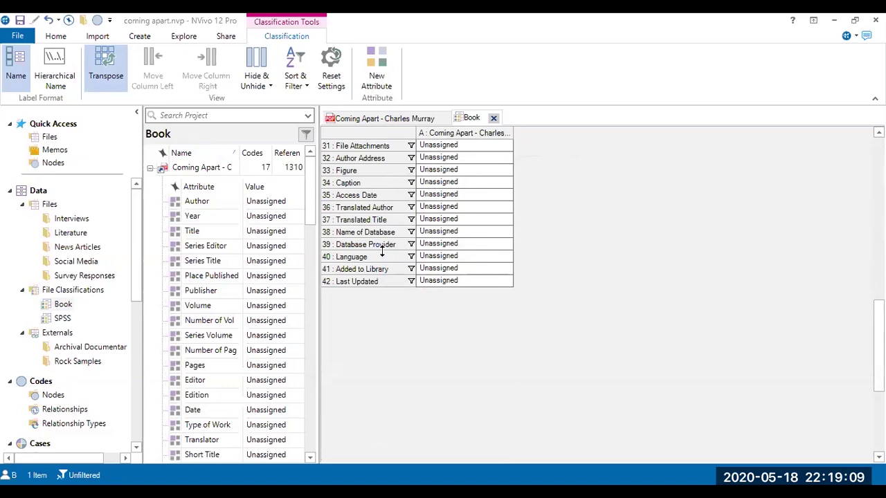
scroll(382, 251, up, 2)
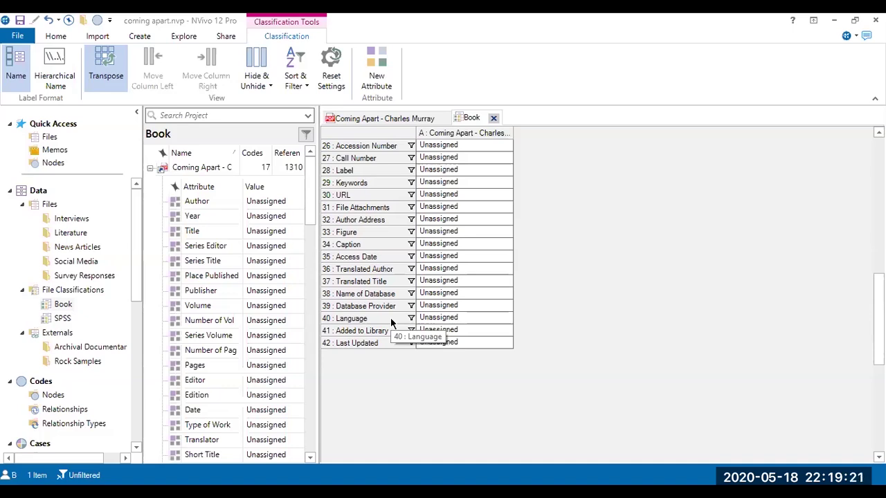
scroll(390, 318, up, 8)
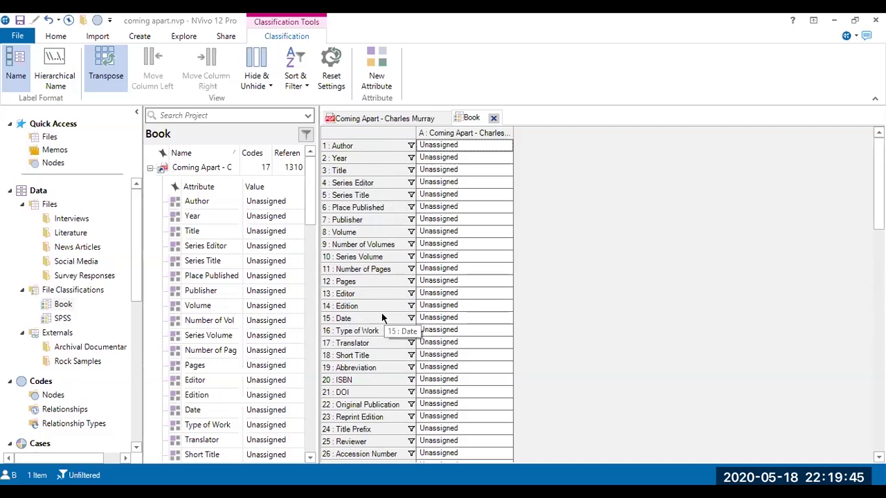
Start a new attribute named "Era of literature" for the Book file classification
scroll(384, 309, down, 2)
scroll(388, 310, down, 3)
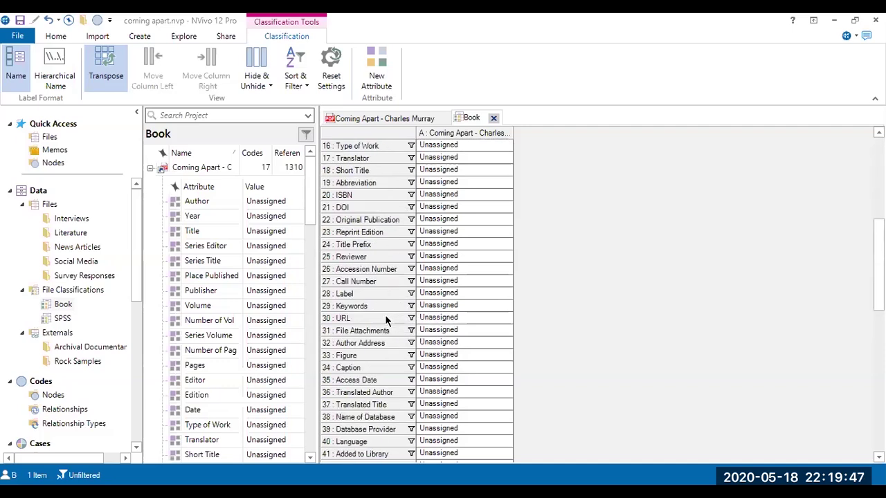
scroll(384, 311, down, 3)
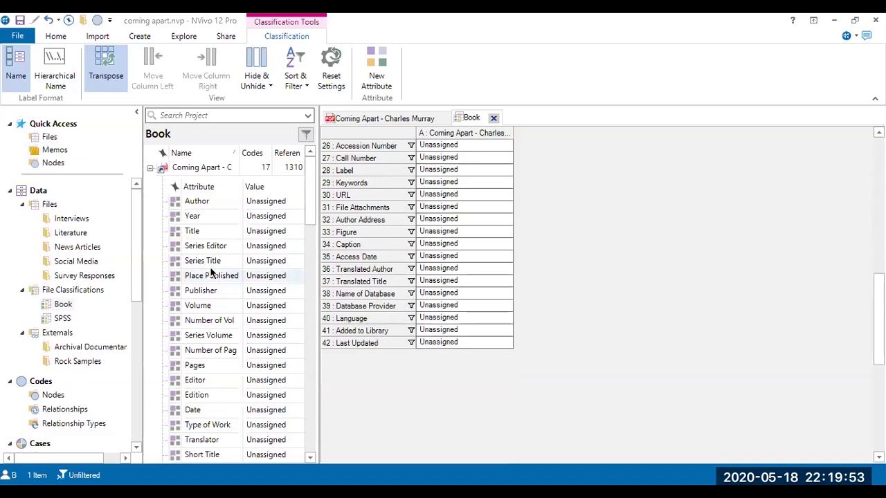
click(26, 315)
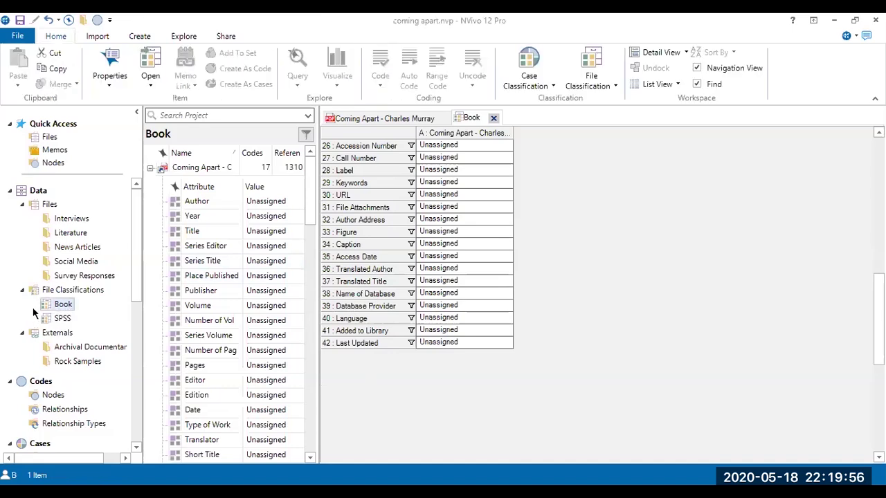
right_click(71, 313)
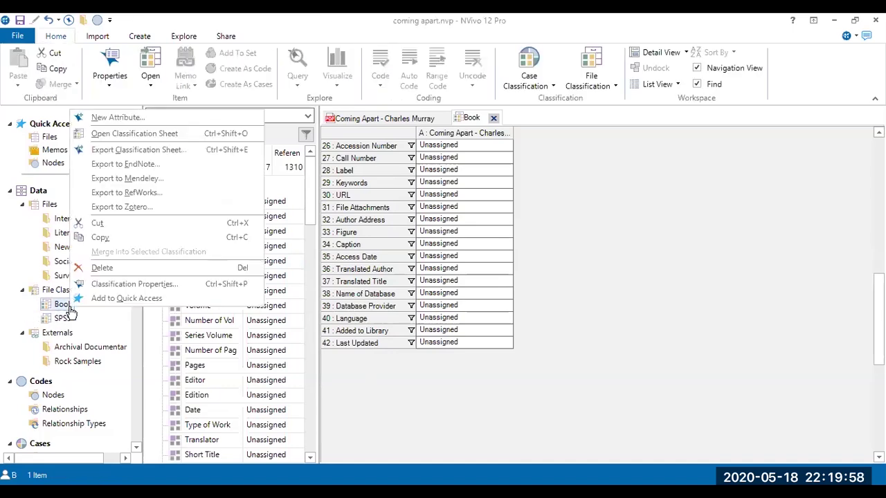
click(158, 118)
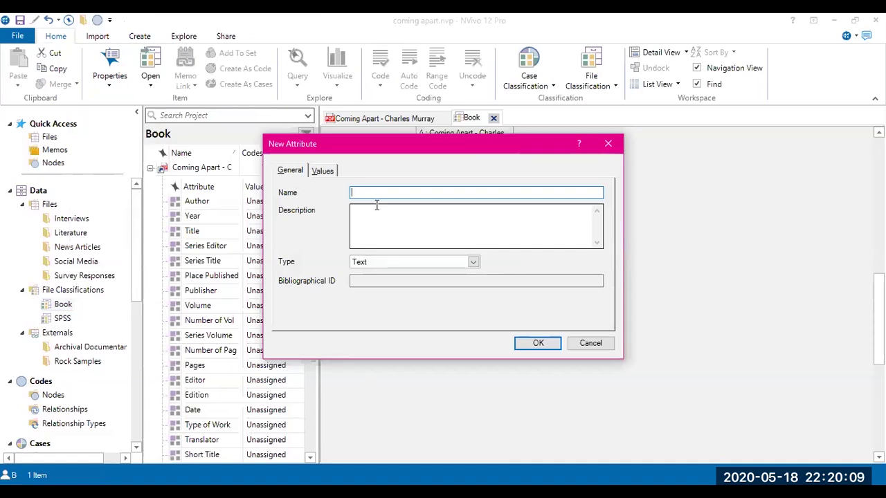
text(Era of Iiteratu)
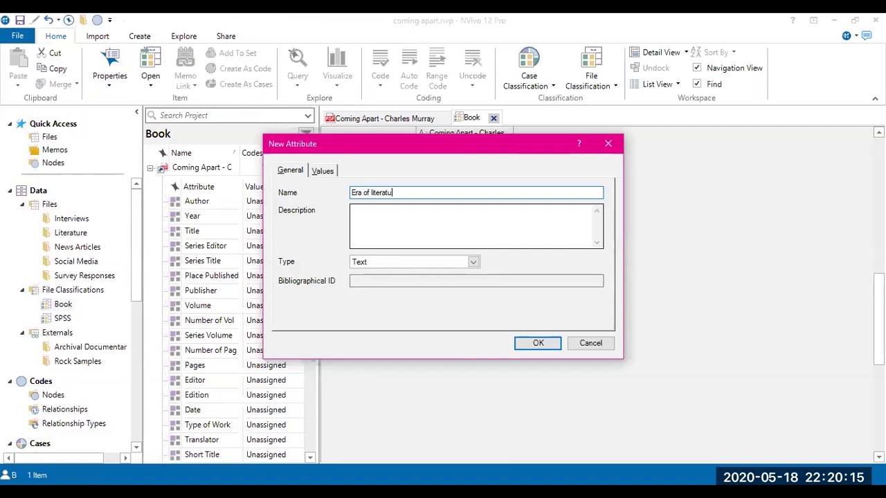
text(re)
Enter "romanticism etc" as the description of the new Book attribute and create it
click(379, 218)
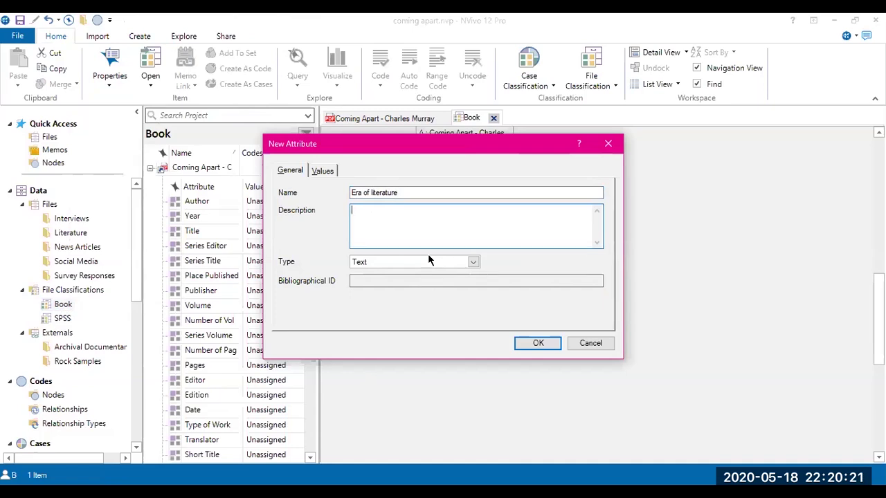
text(romantci)
key(BackSpace)
text(icism etc)
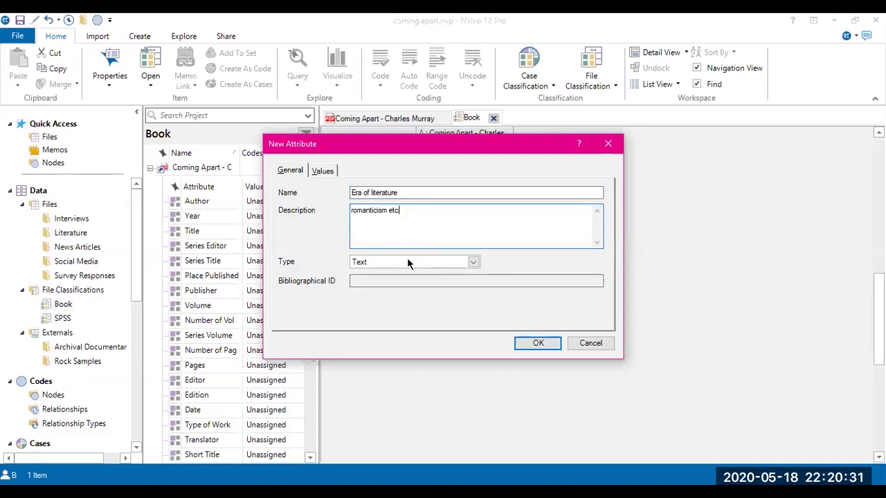
click(558, 342)
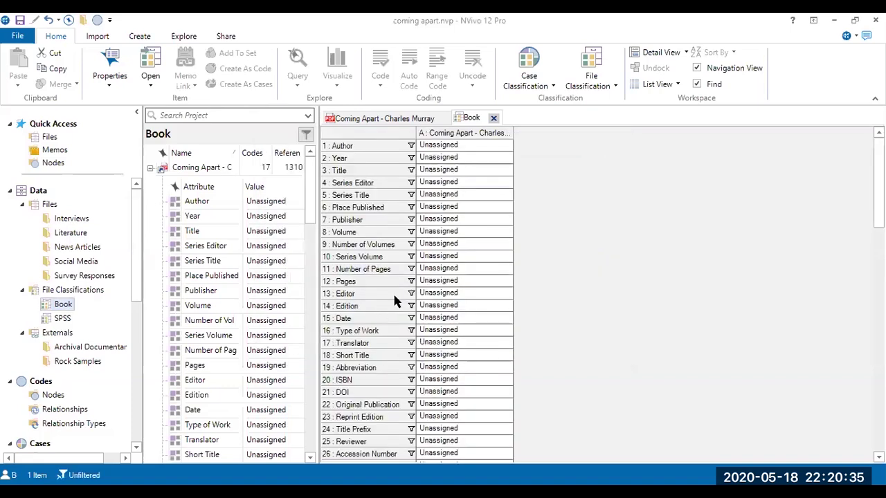
Find the Era of literature attribute in the file list and the Book sheet, and check the values offered for Series Editor
scroll(255, 316, down, 8)
scroll(256, 312, down, 6)
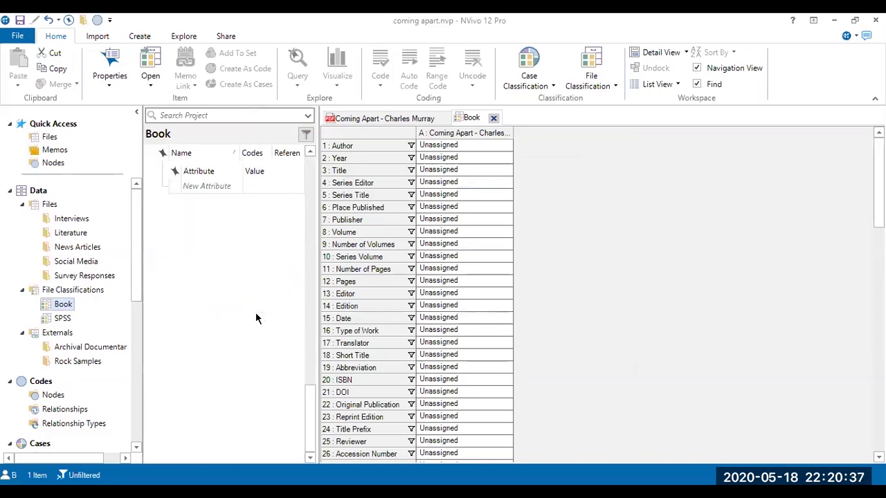
scroll(255, 312, up, 3)
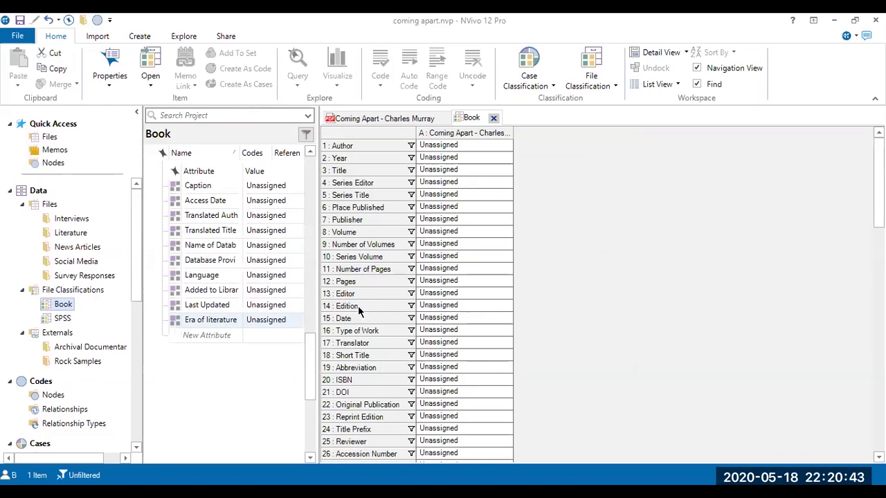
click(506, 184)
click(508, 184)
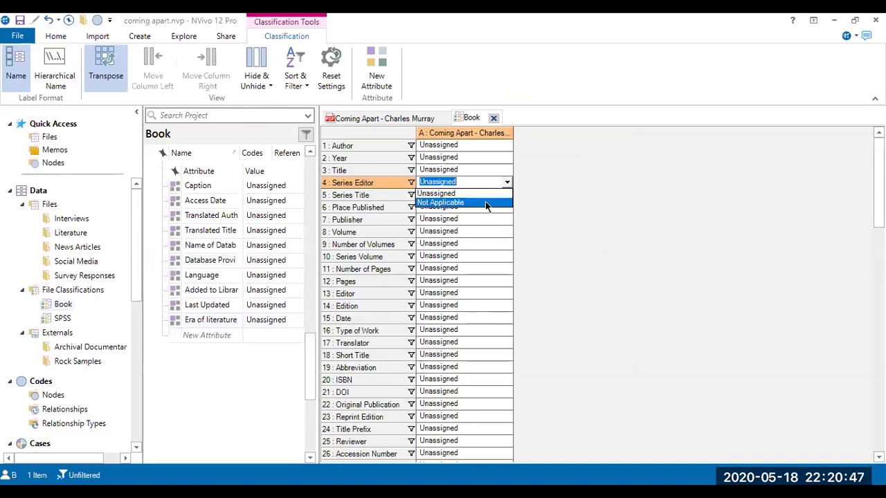
click(564, 211)
scroll(411, 239, down, 5)
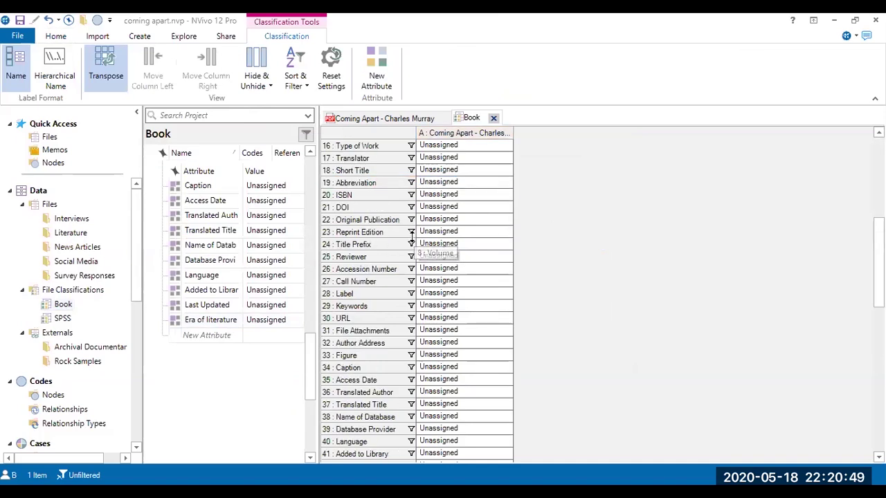
scroll(384, 344, down, 4)
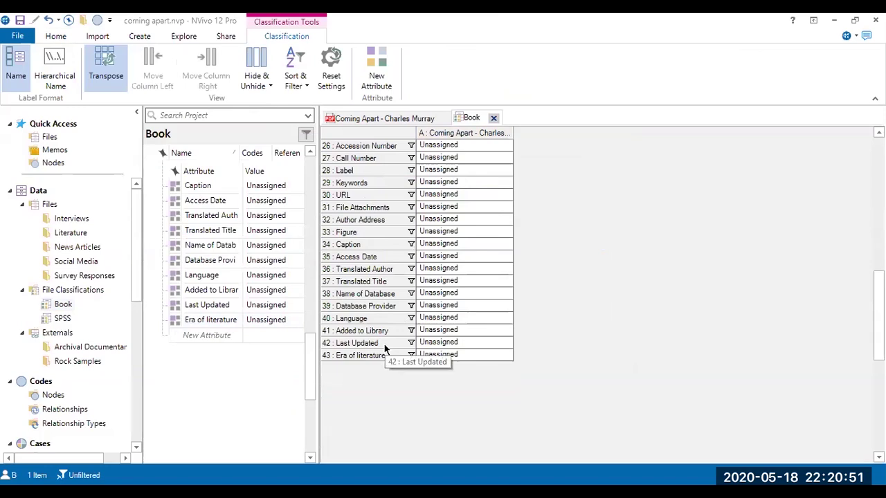
Delete the Era of literature attribute from the Book classification
click(253, 321)
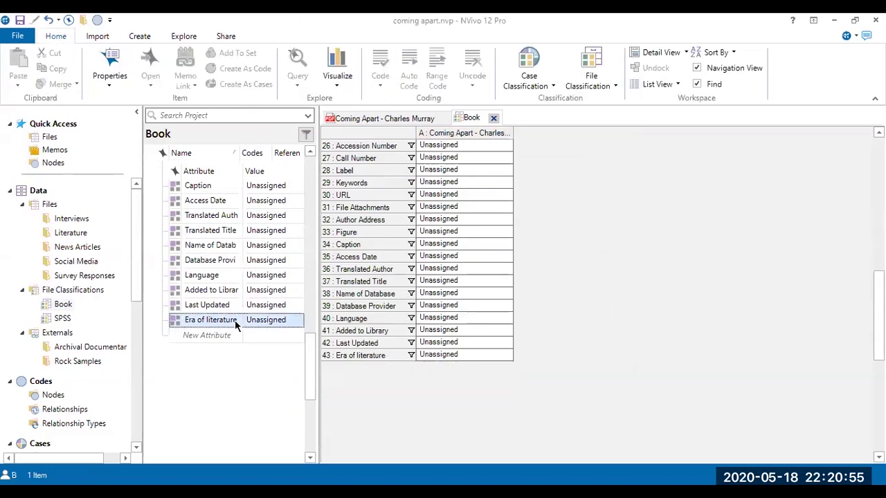
key(Delete)
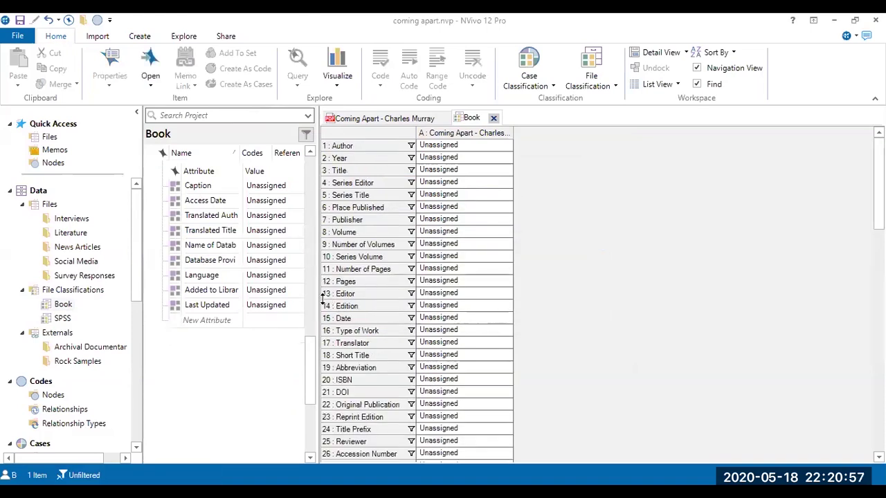
scroll(311, 316, up, 3)
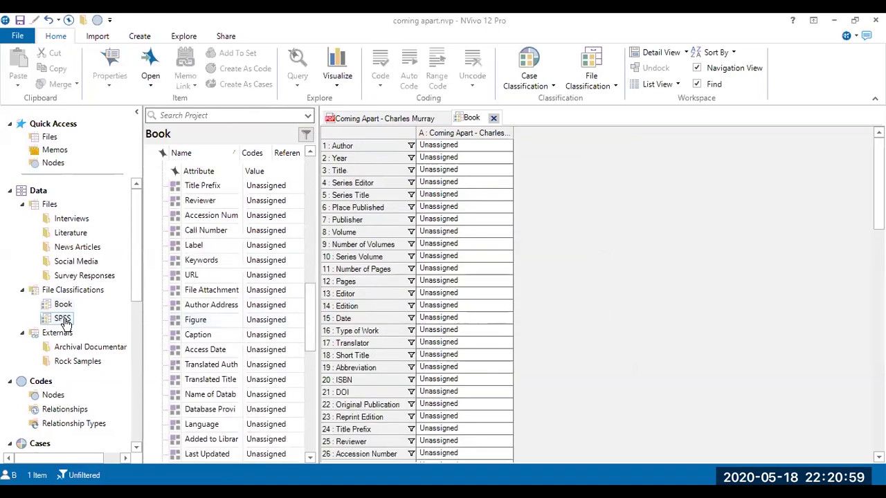
Open the classification sheet of the Person case classification
click(136, 342)
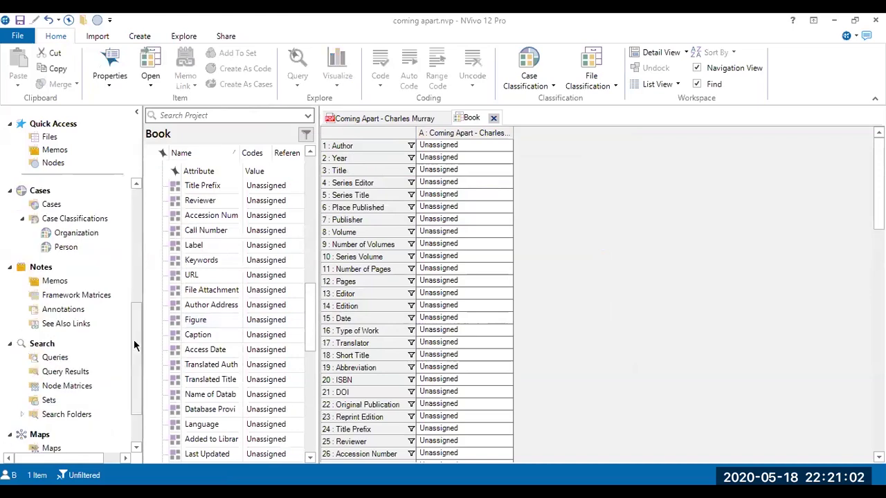
click(69, 248)
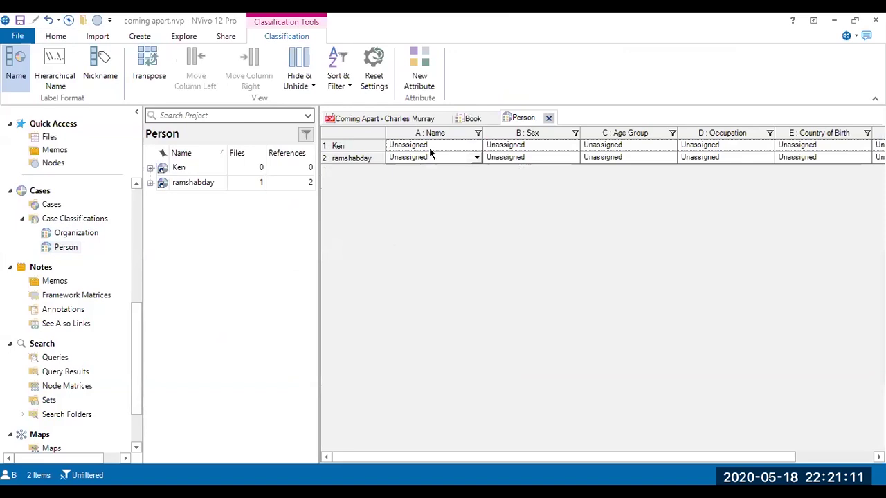
Transpose the Person sheet and widen its attribute name column so the full names fit
click(146, 69)
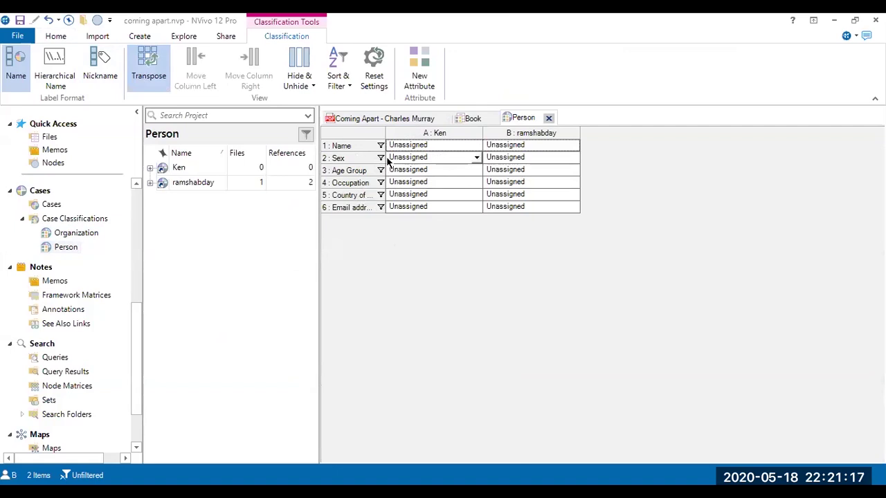
drag(385, 137, 425, 145)
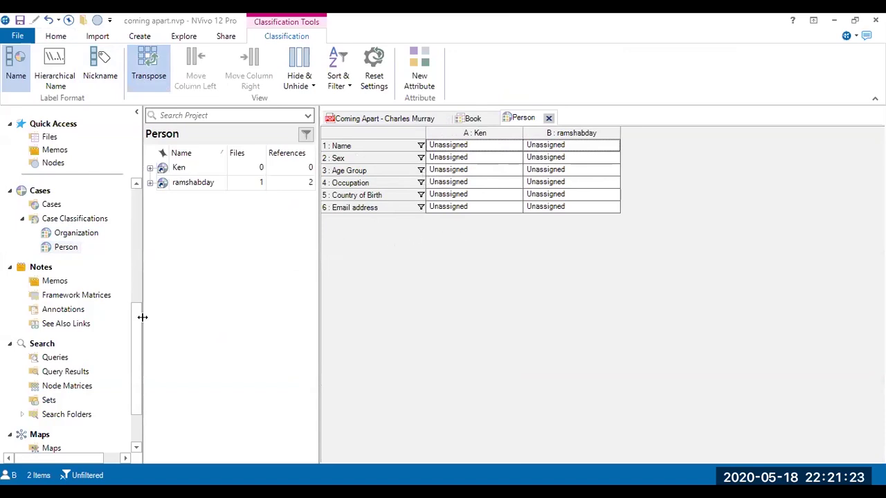
right_click(77, 251)
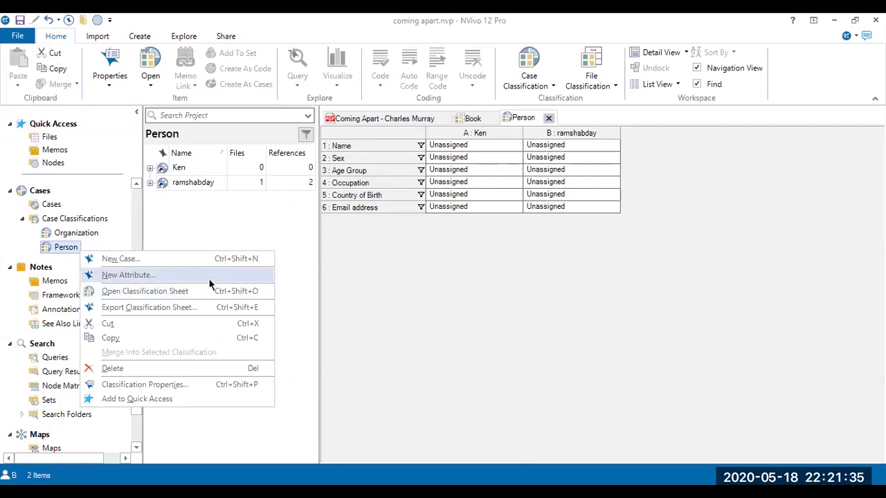
click(359, 234)
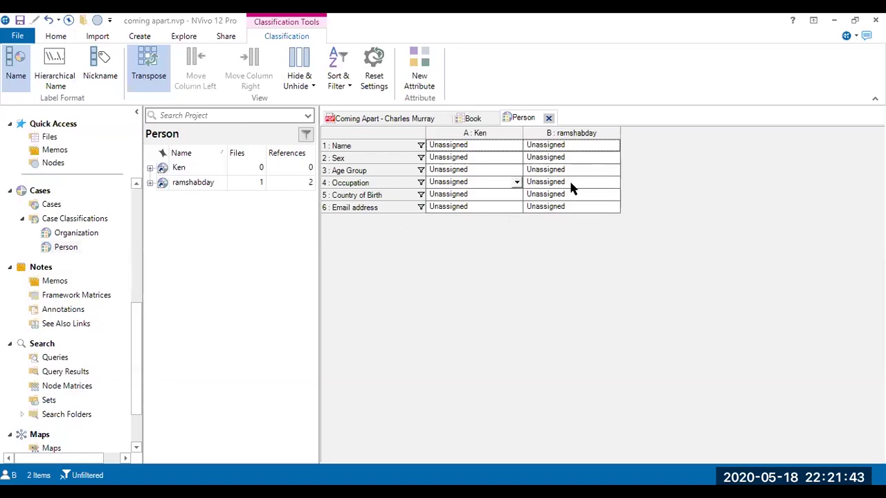
Close the Person classification sheet and exit NVivo to switch to the EndNote library
click(554, 120)
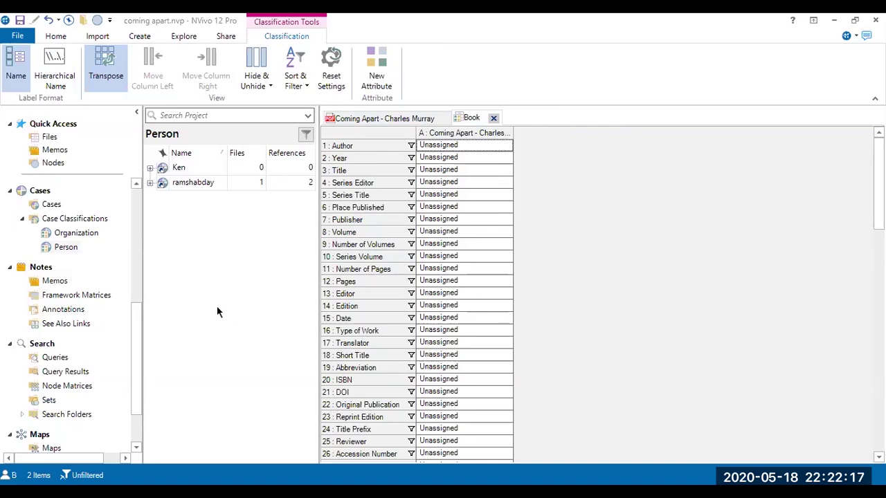
click(876, 21)
click(474, 305)
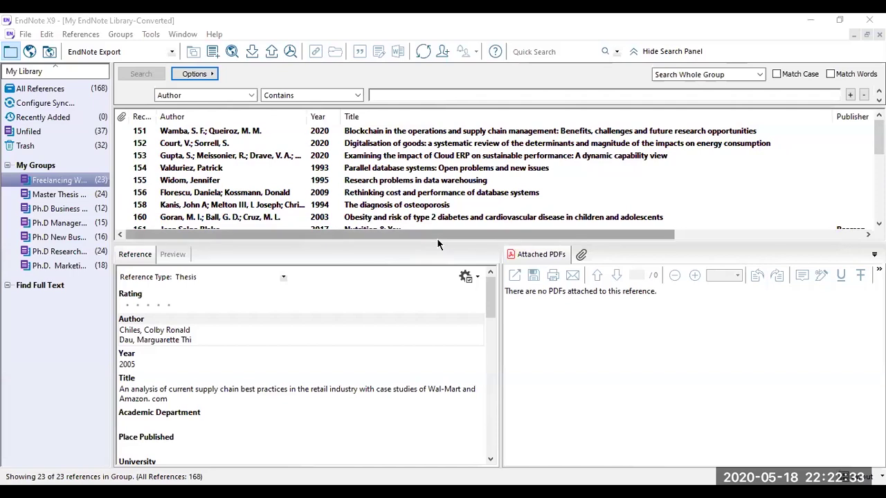
Enlarge the reference list downward and widen the groups pane to show more of the group names
drag(437, 243, 436, 331)
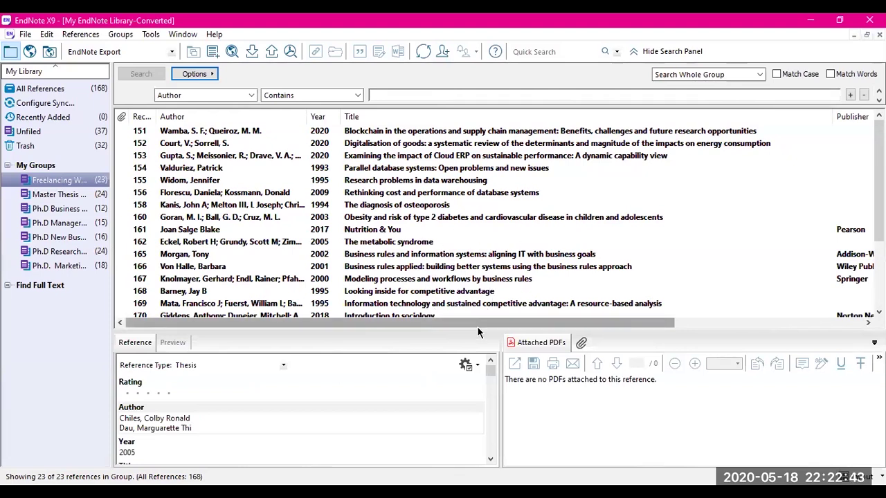
mouse_move(477, 336)
mouse_down()
mouse_move(477, 348)
mouse_move(476, 318)
mouse_move(471, 324)
mouse_up()
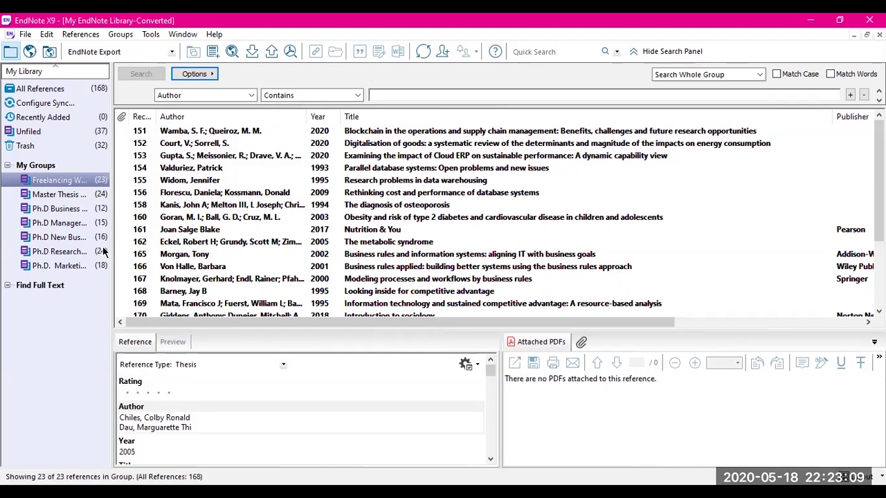
drag(112, 237, 153, 230)
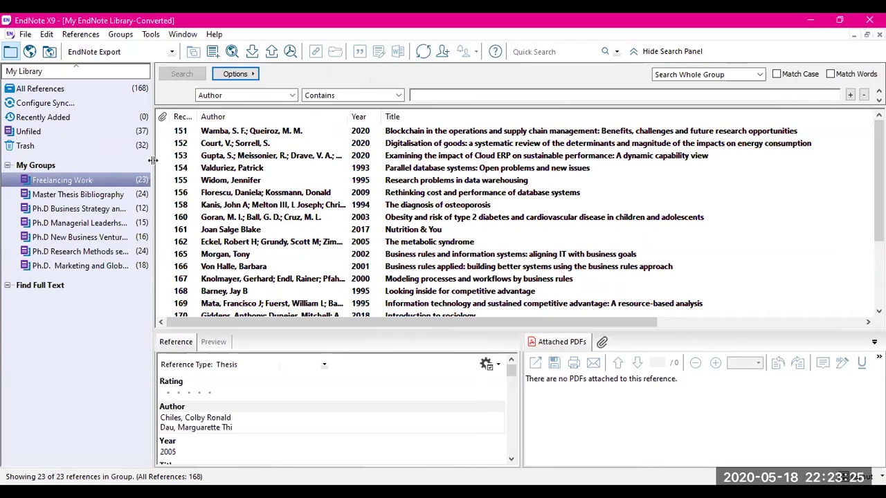
drag(152, 161, 146, 167)
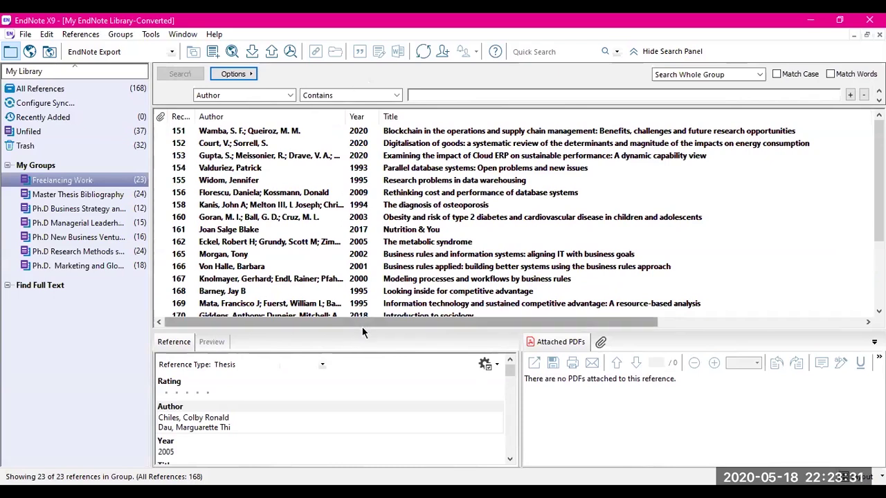
drag(365, 346, 360, 346)
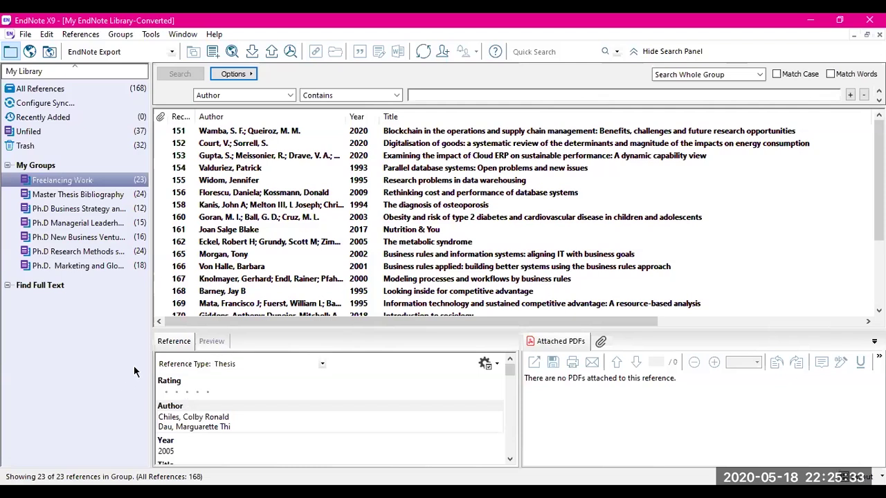
Widen the groups pane slightly more and expand the Record Number column until its heading fits
drag(152, 303, 163, 303)
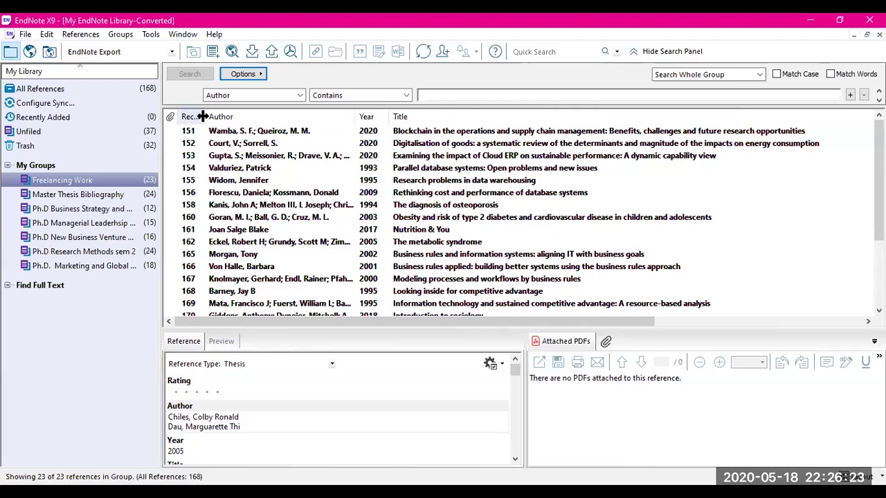
drag(203, 116, 243, 117)
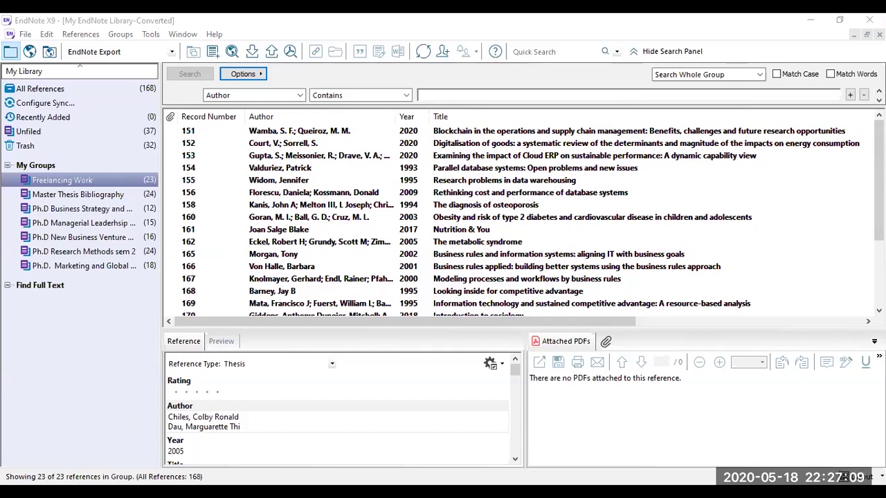
key(alt+Tab)
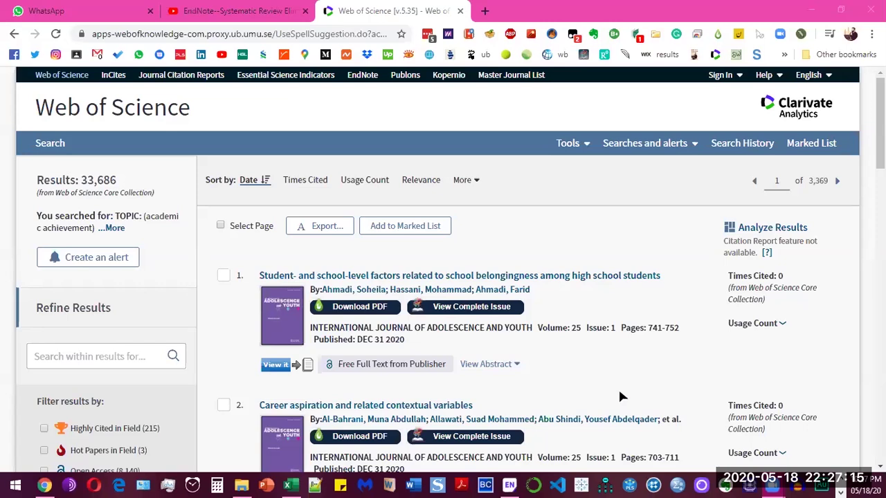
click(510, 484)
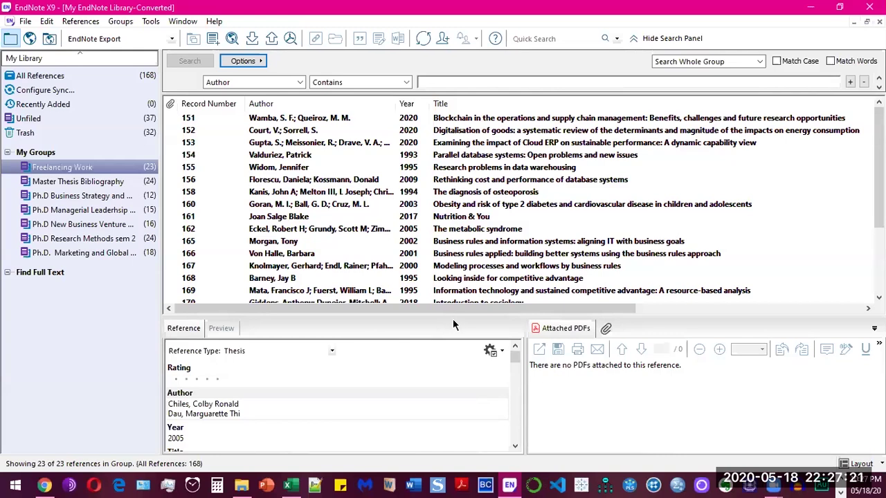
click(26, 23)
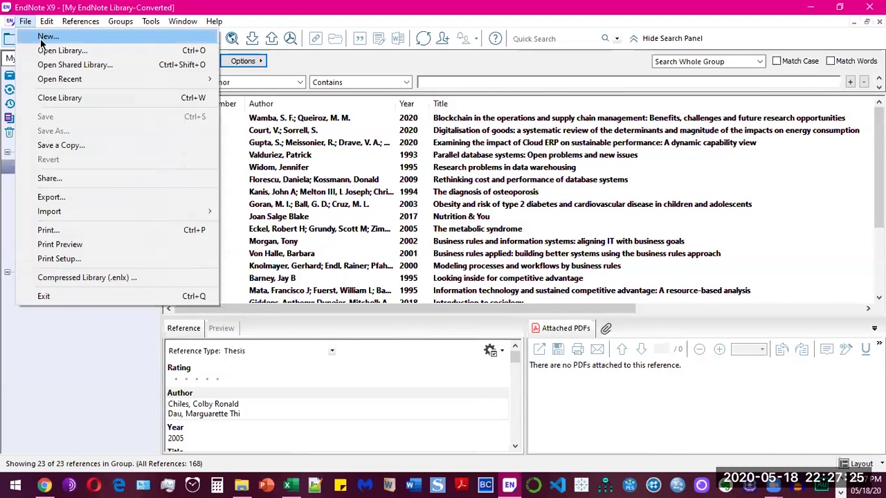
click(97, 338)
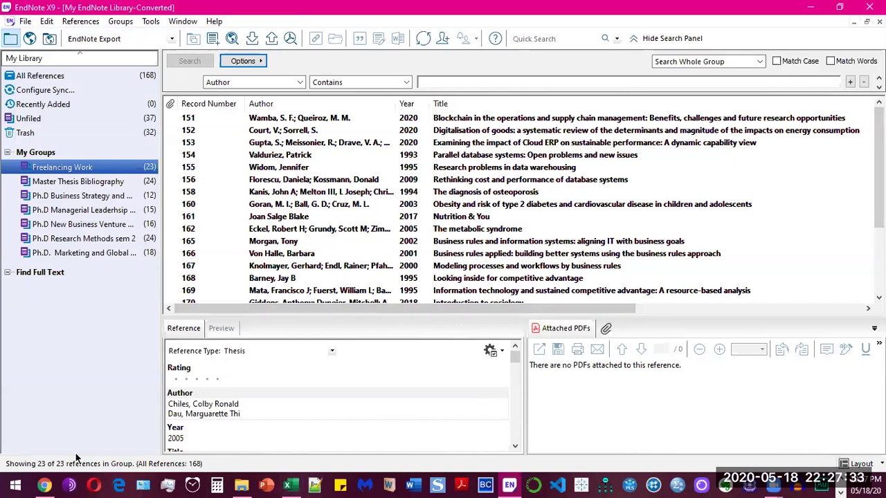
Switch to the browser, take Web of Science back from the current results, and open Google Scholar in a new tab via a "scholar google" search
click(44, 485)
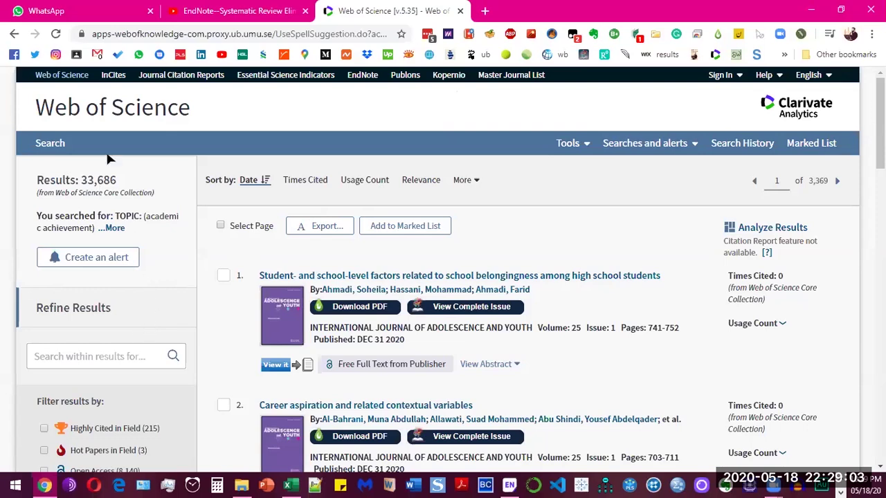
click(14, 34)
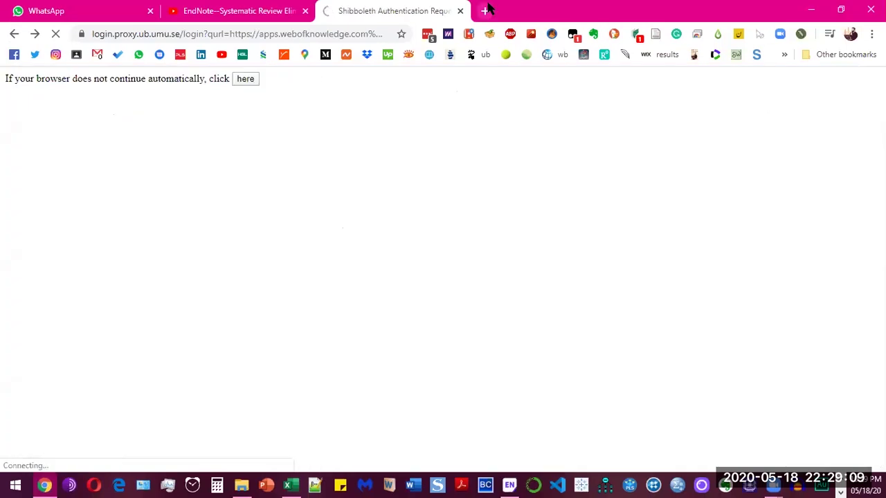
click(483, 11)
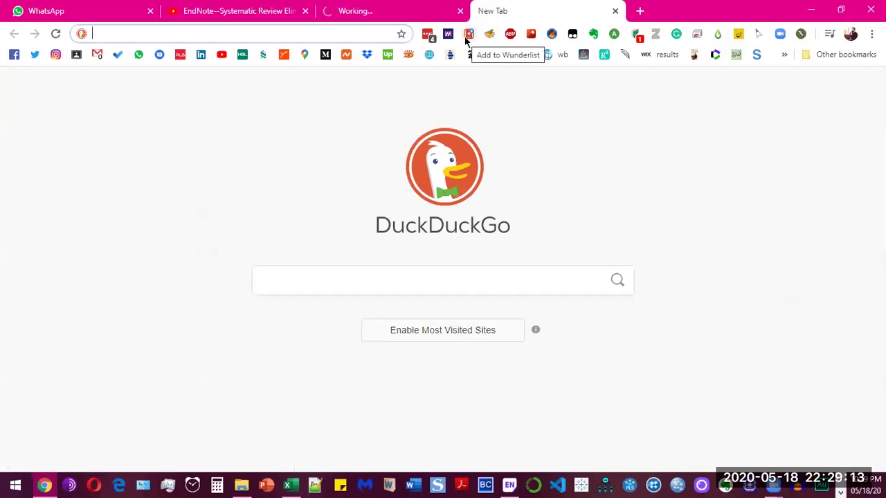
text(scholar)
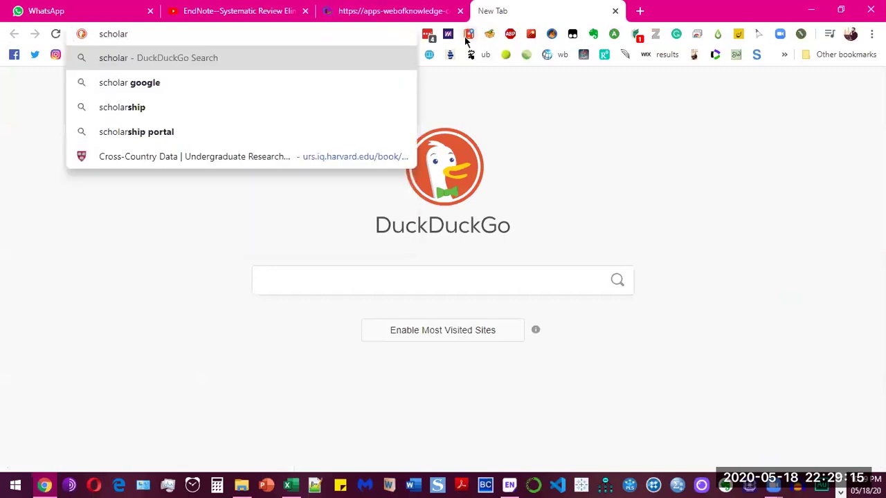
key(Down)
key(Return)
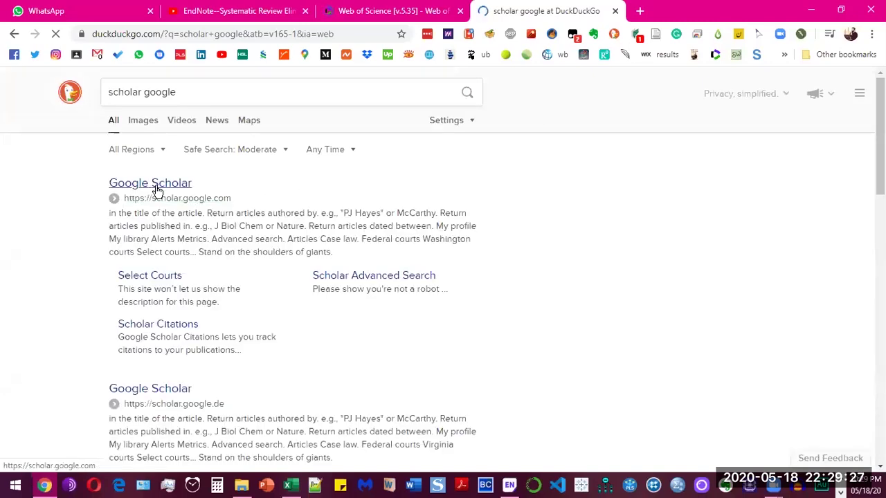
click(179, 198)
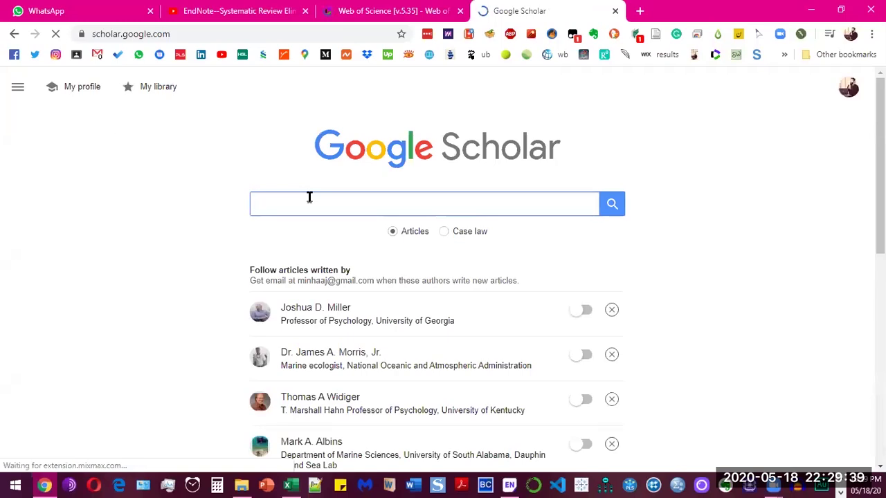
Search Google Scholar for "academic performance" and look over the first results
text(emic)
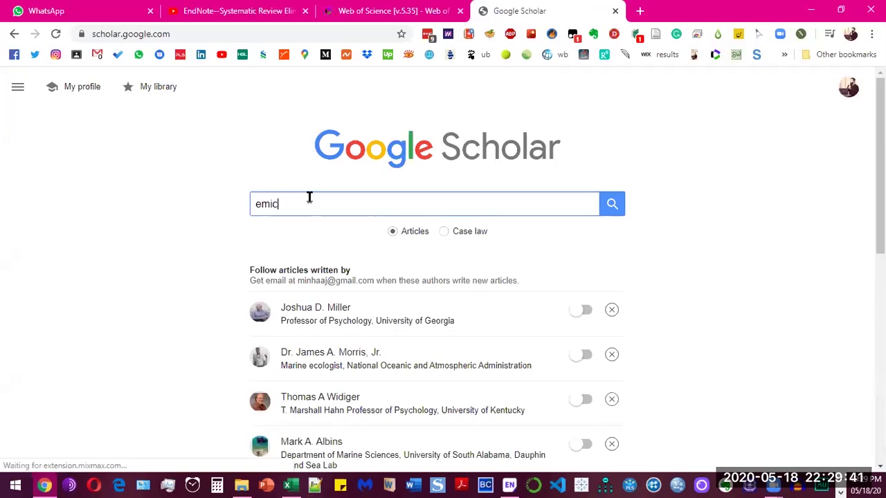
key(BackSpace)
key(BackSpace)
key(BackSpace)
key(BackSpace)
text(academ)
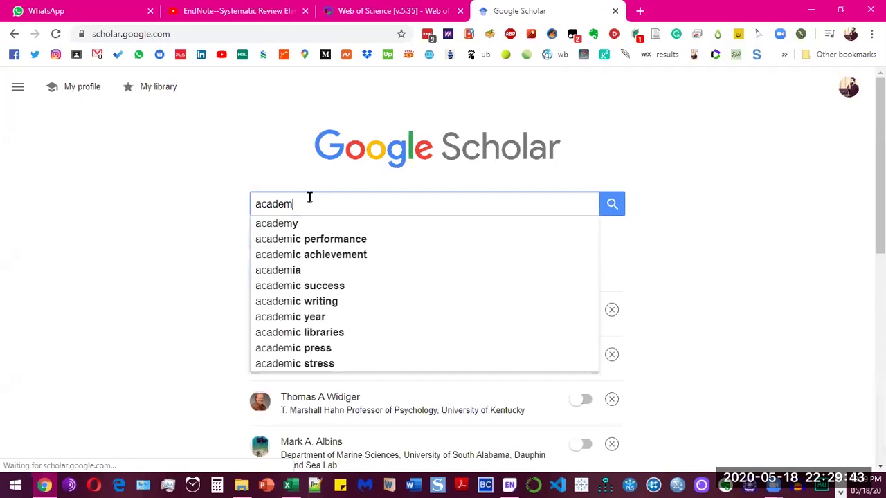
text(ic)
key(Down)
key(Return)
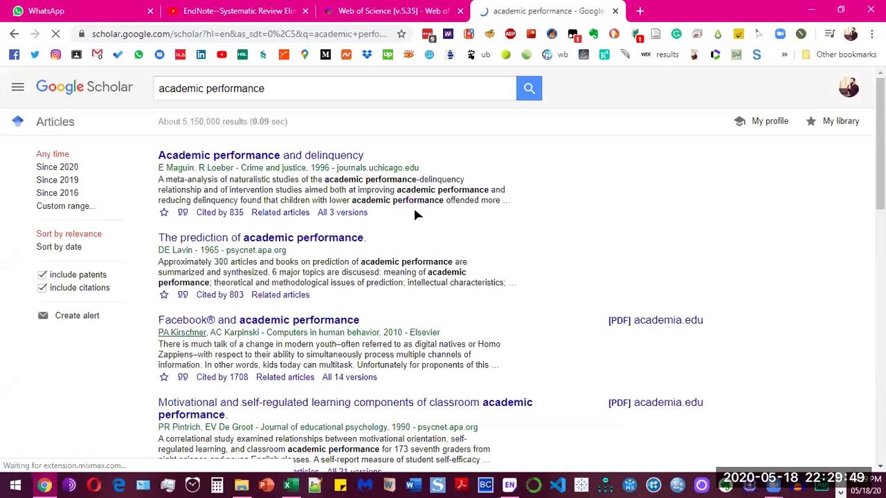
scroll(481, 353, down, 2)
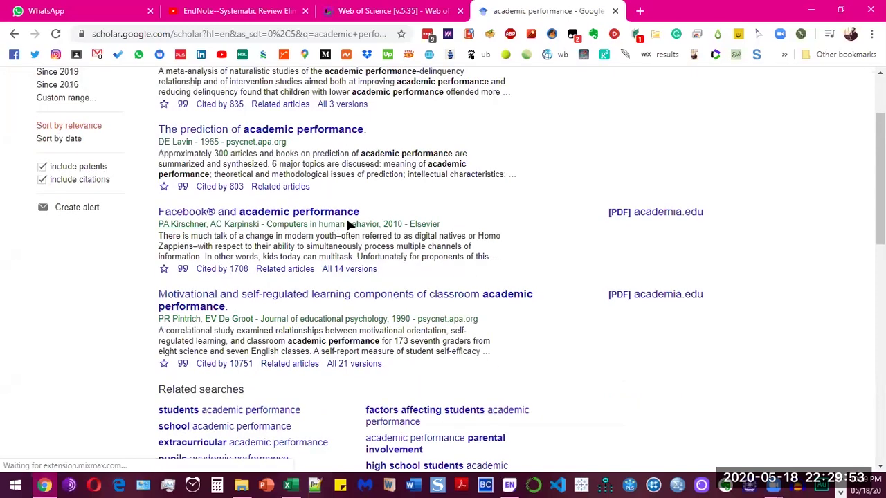
scroll(357, 223, up, 1)
scroll(359, 219, up, 1)
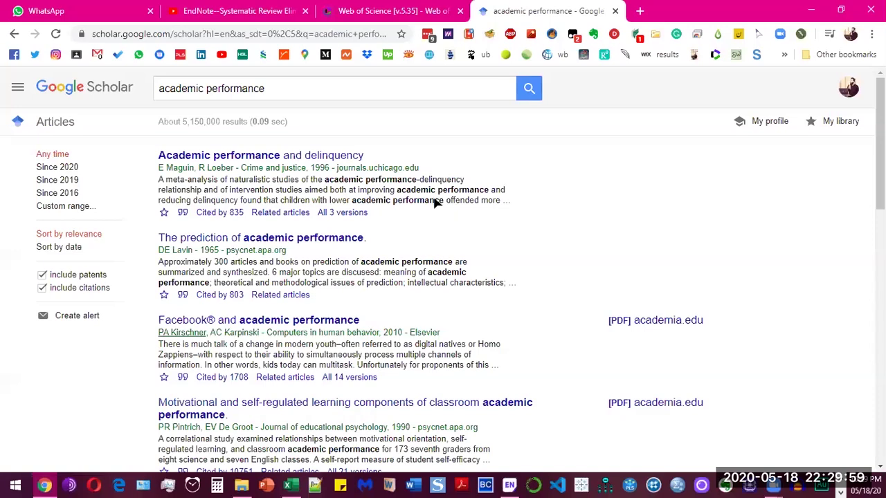
Export the EndNote citation of "Academic performance and delinquency" as scholar in the Research Workshop folder, replacing the existing file, and close the citation window
click(183, 214)
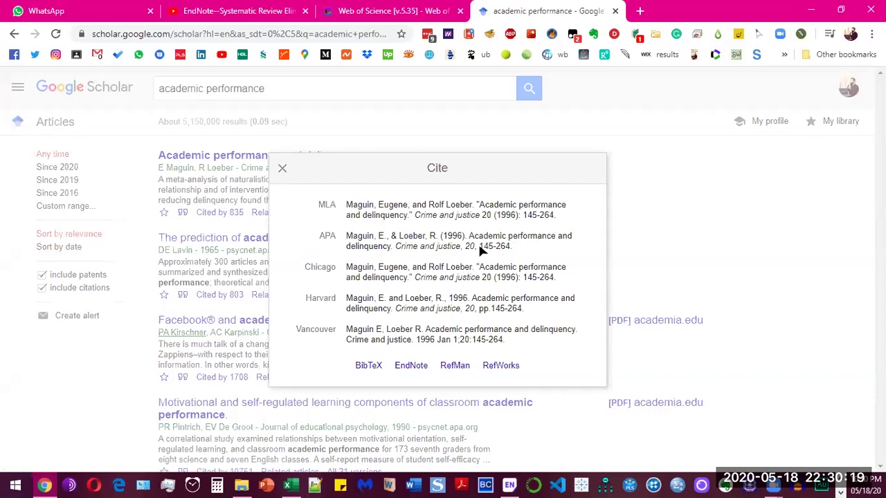
click(443, 365)
mouse_move(512, 483)
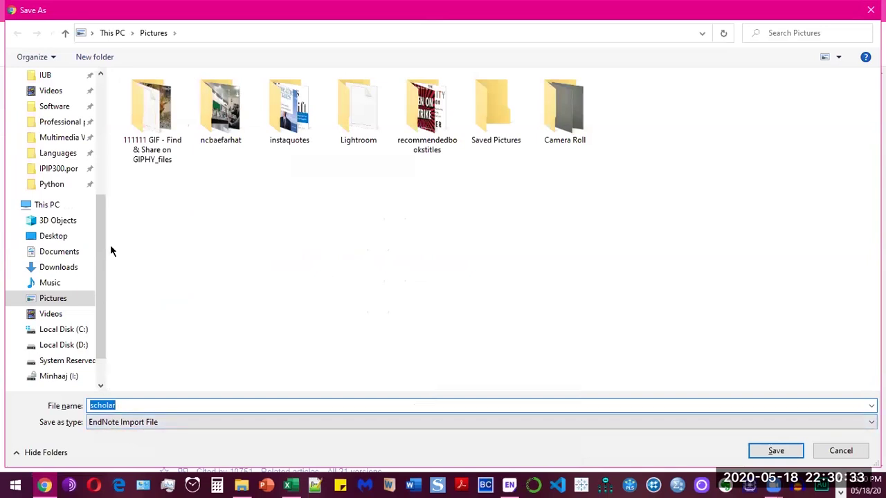
scroll(101, 343, up, 5)
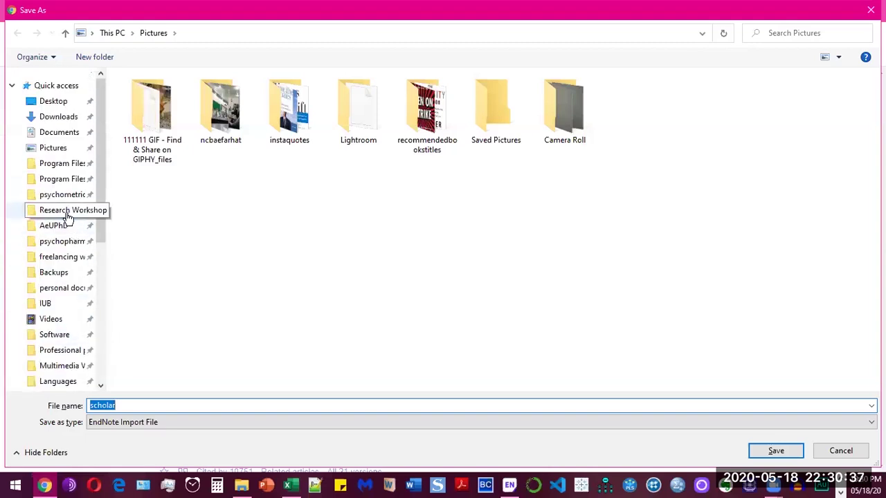
click(66, 210)
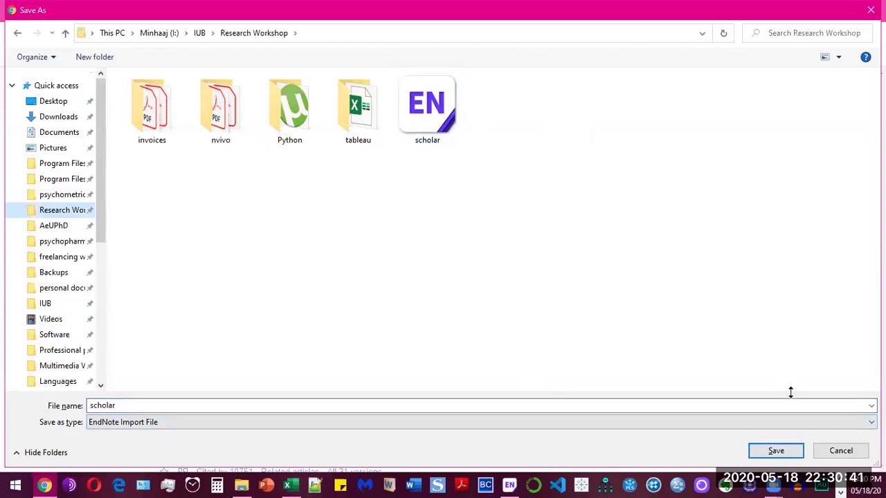
click(791, 451)
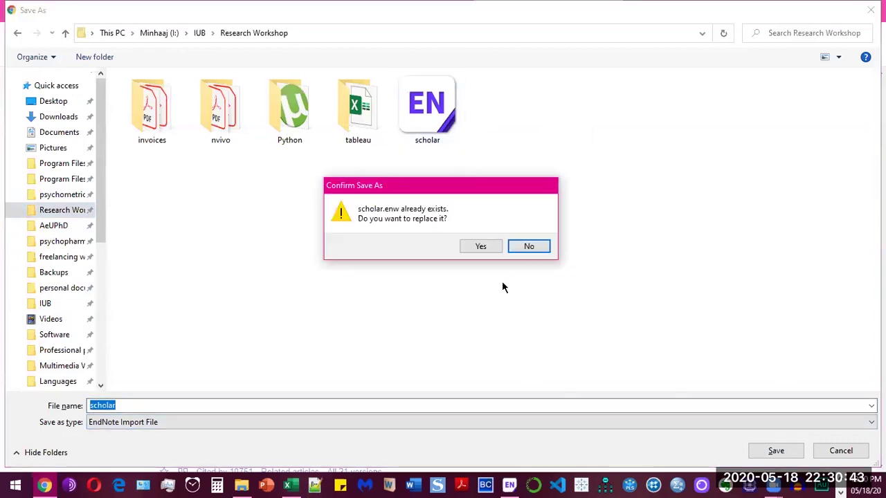
click(483, 247)
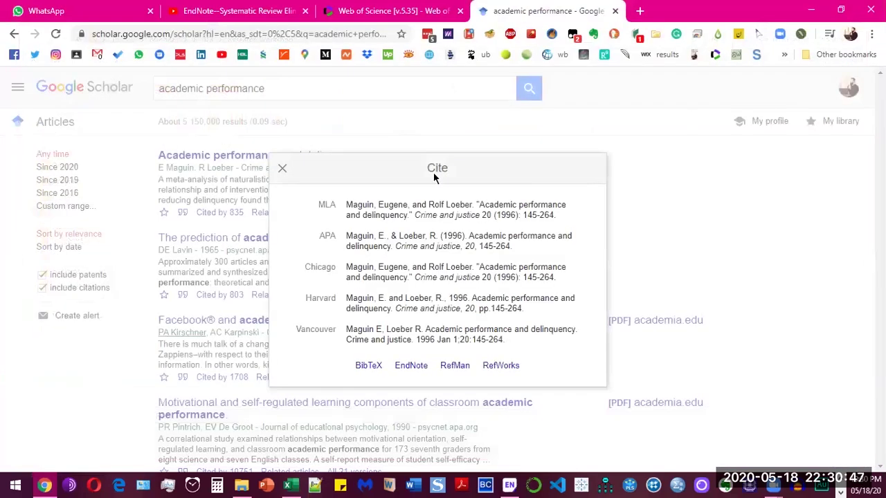
click(284, 171)
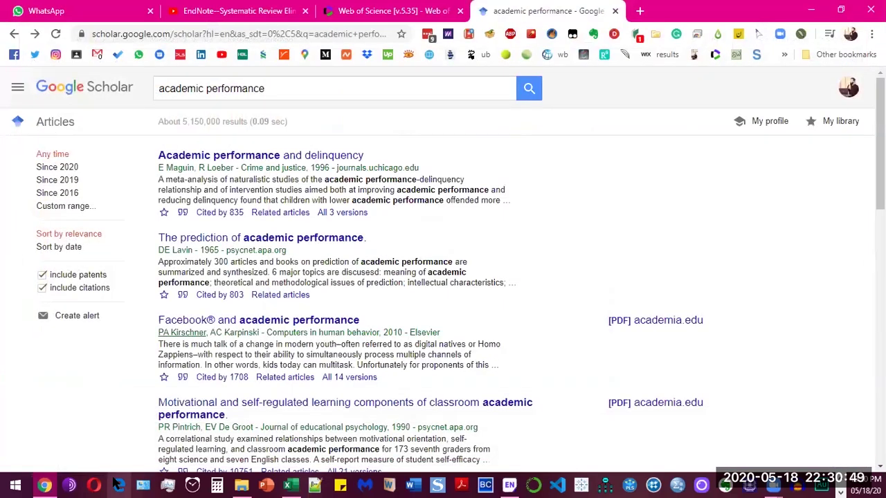
Open the scholar citation file from the Research Workshop folder to import it into the EndNote library, and select the imported reference
click(241, 485)
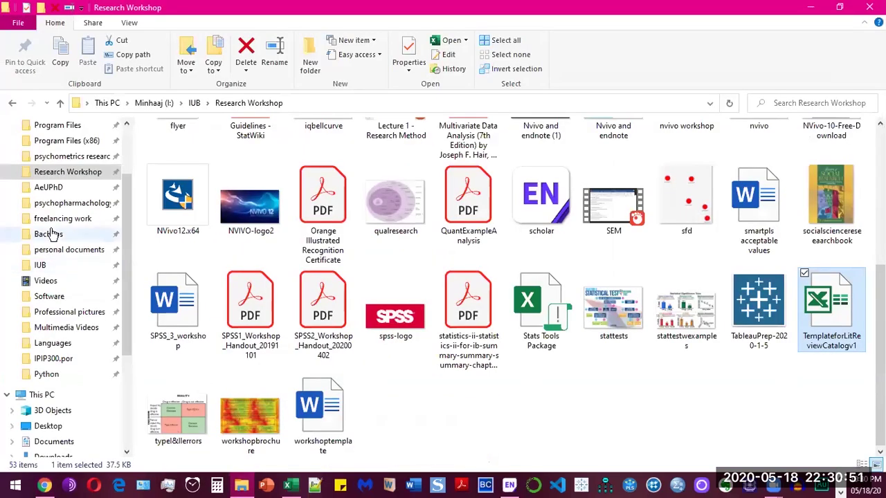
click(70, 171)
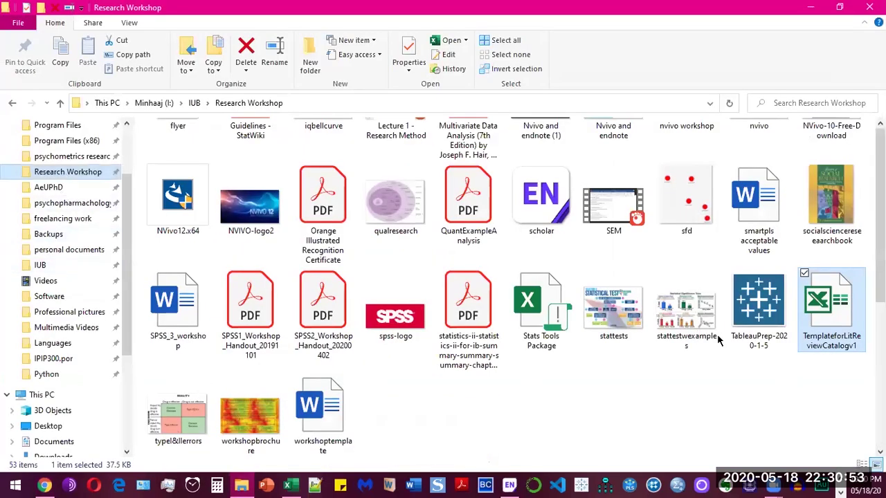
scroll(546, 347, down, 2)
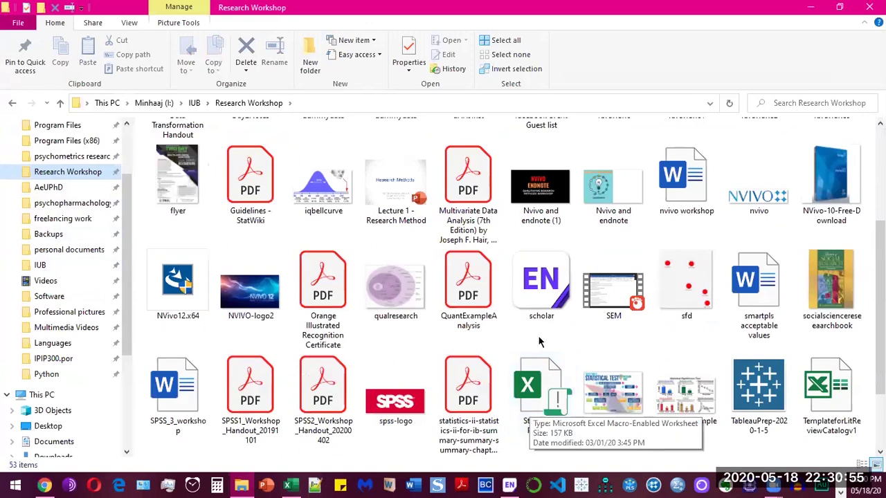
click(542, 313)
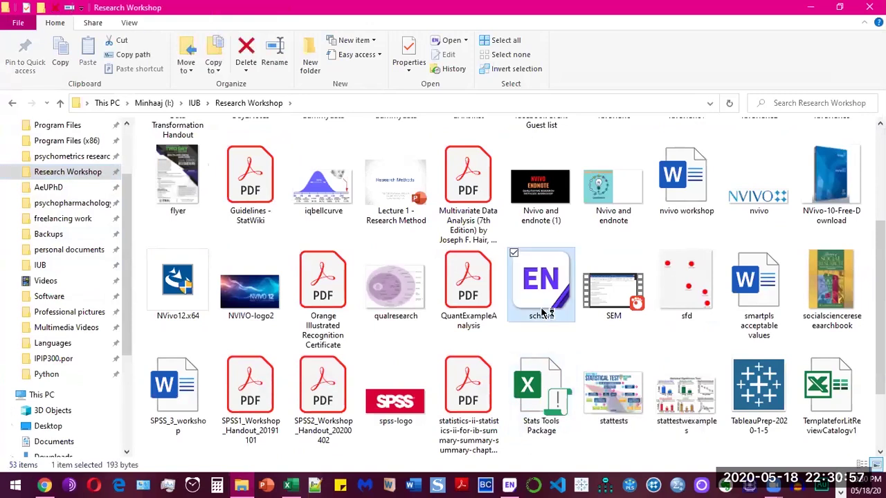
double_click(541, 312)
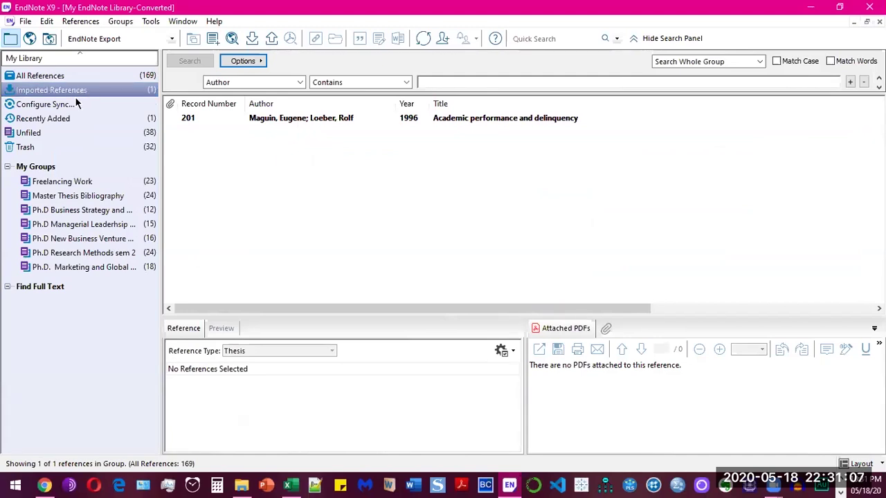
click(188, 121)
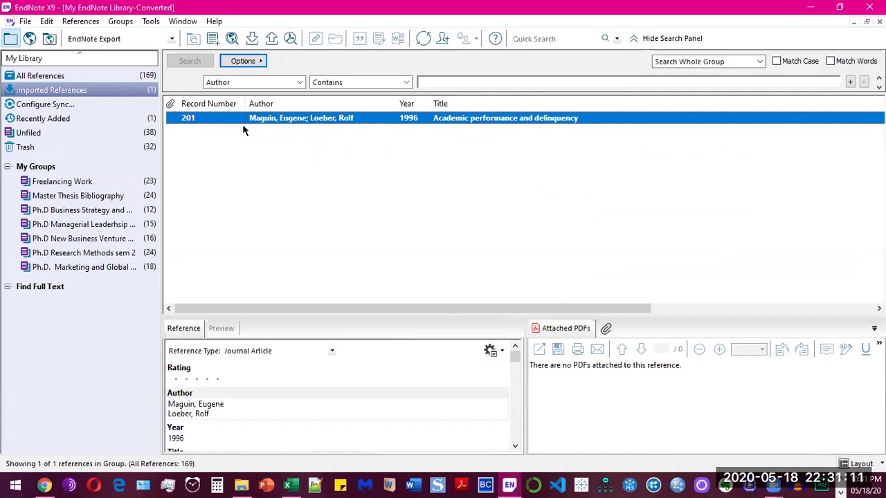
drag(219, 121, 251, 150)
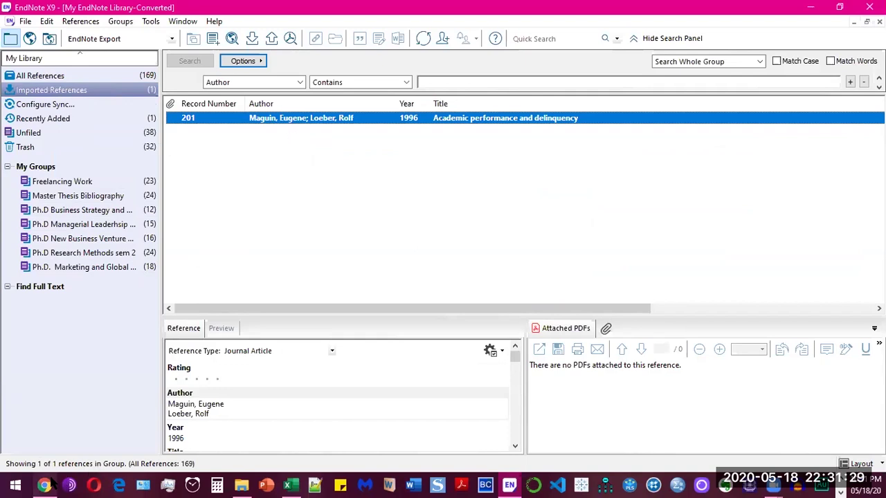
Return to Web of Science in the browser and open the full record of "Skills for the 21st Century: A Meta-Synthesis of Soft-Skills and Achievment"
key(alt+Tab)
click(361, 18)
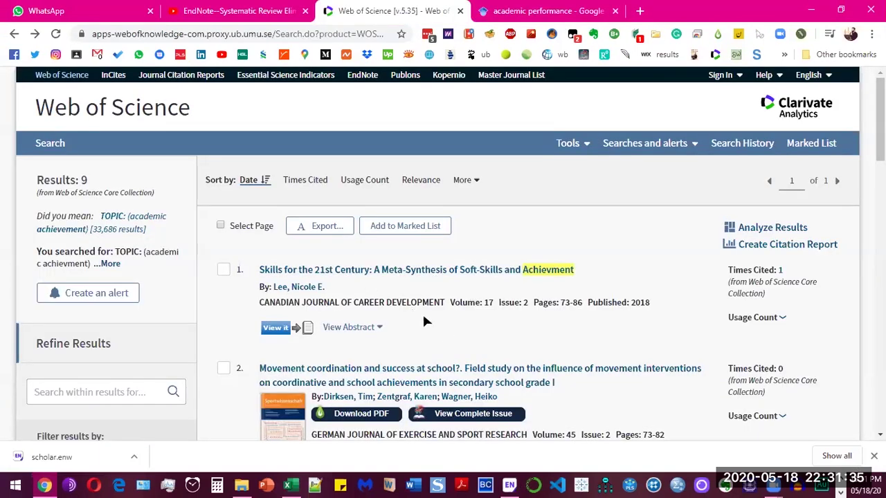
click(367, 270)
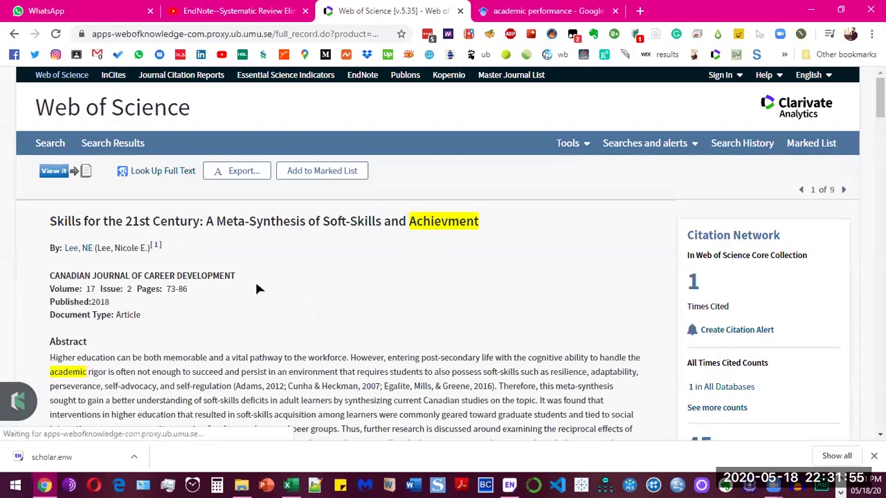
Examine the record's abstract, keywords, author information, publisher, classification and cited references
scroll(260, 272, down, 3)
scroll(286, 281, down, 3)
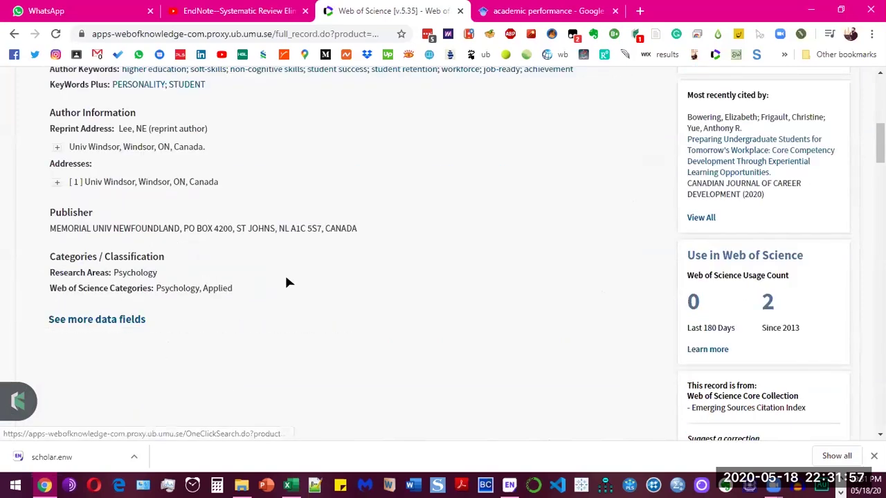
scroll(283, 289, up, 3)
scroll(152, 259, up, 3)
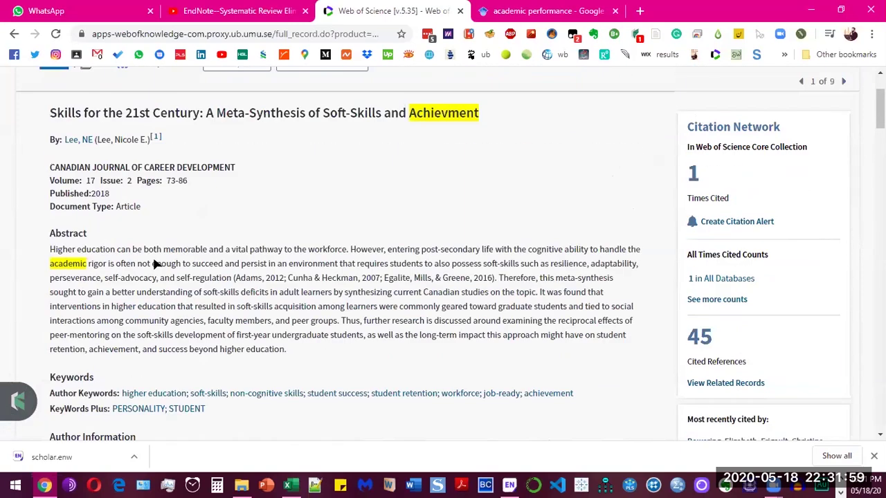
scroll(143, 312, down, 2)
scroll(122, 290, down, 2)
scroll(125, 291, down, 2)
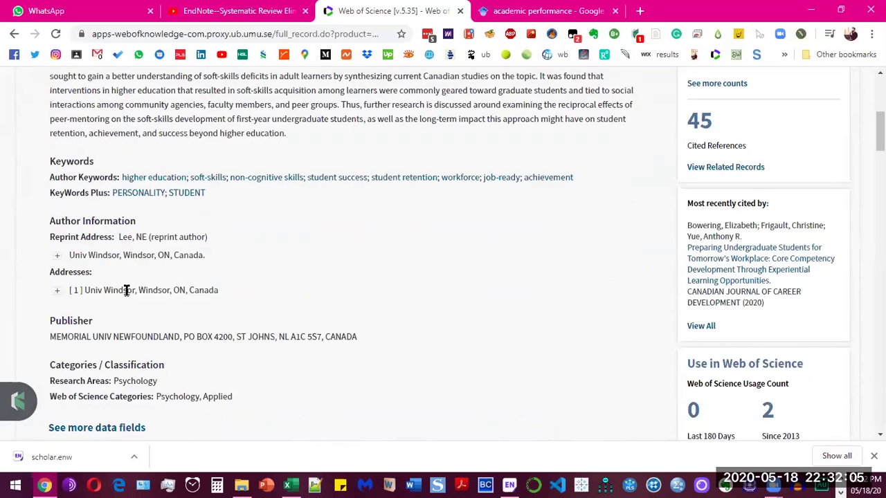
scroll(143, 275, down, 2)
scroll(173, 353, down, 10)
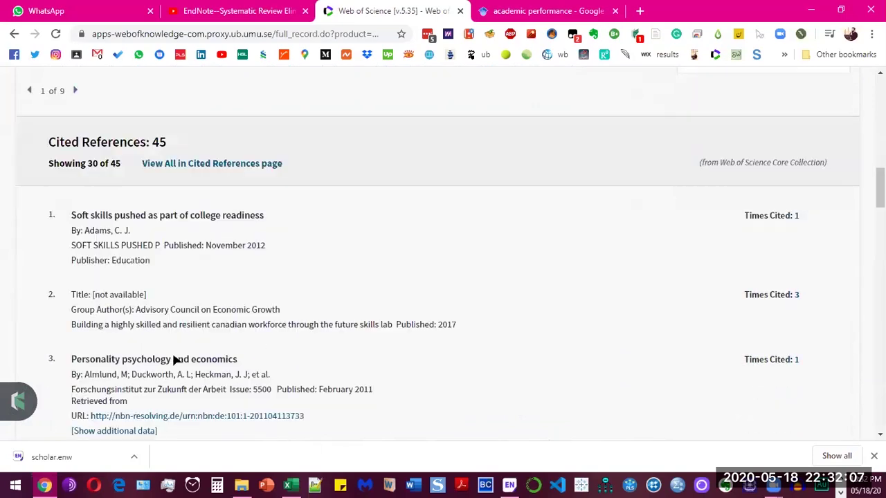
Read through the record's list of cited references, checking their authors, sources and times-cited figures
scroll(177, 352, up, 6)
scroll(174, 356, down, 2)
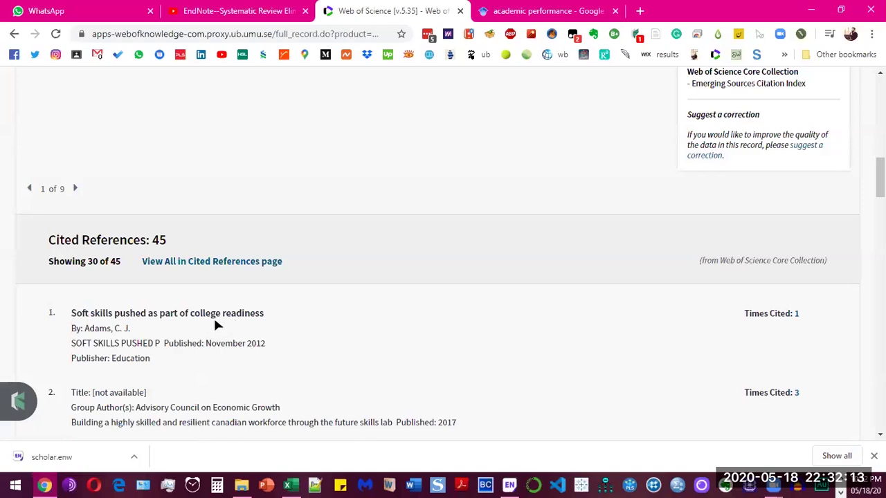
scroll(207, 254, up, 10)
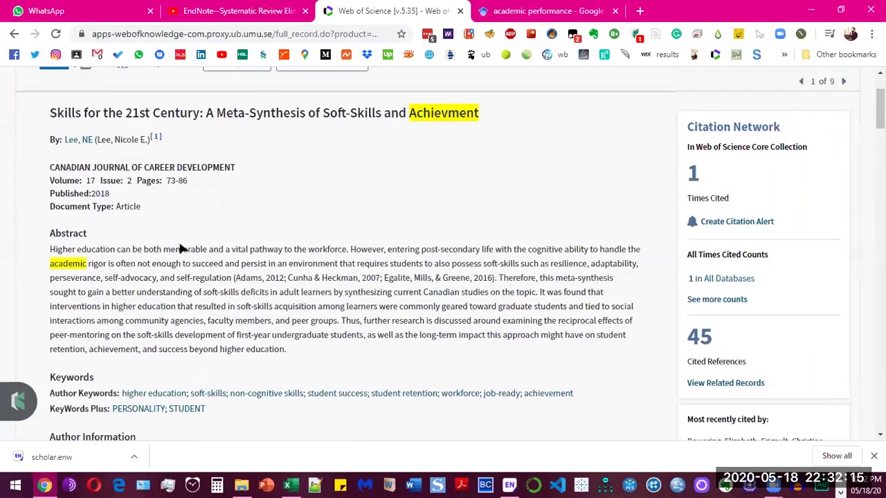
scroll(208, 253, down, 6)
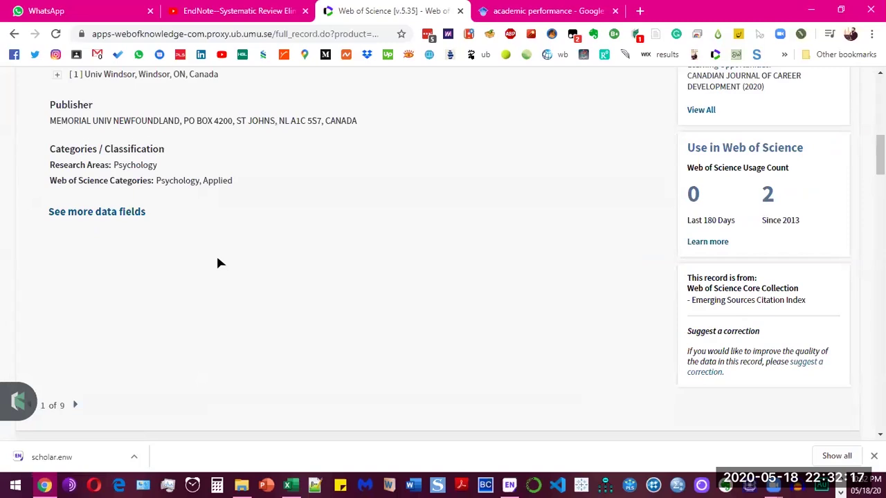
scroll(218, 261, down, 3)
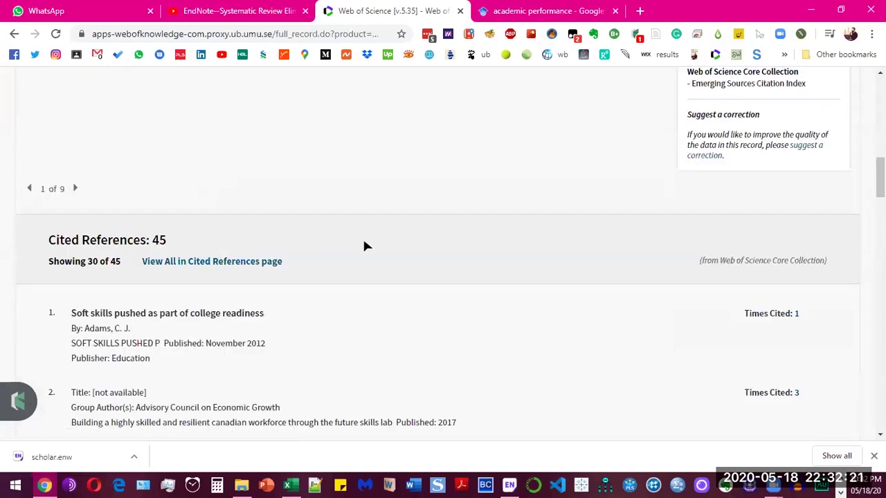
scroll(364, 244, down, 2)
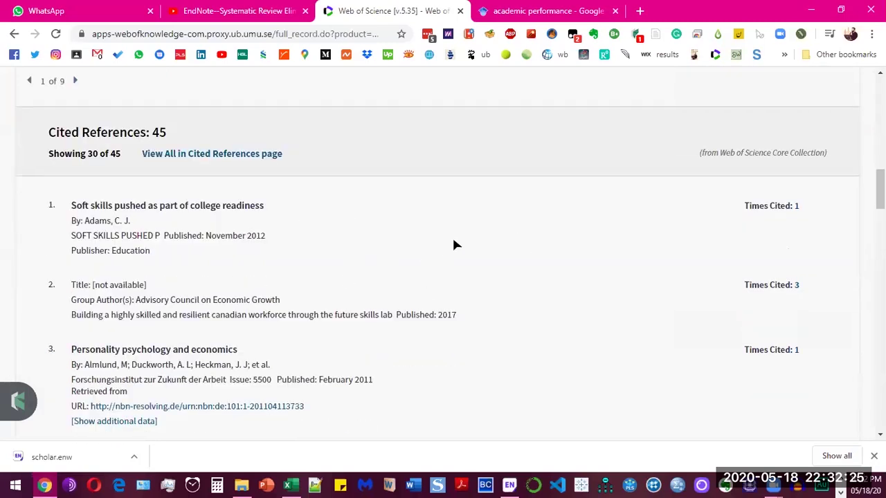
scroll(298, 253, down, 6)
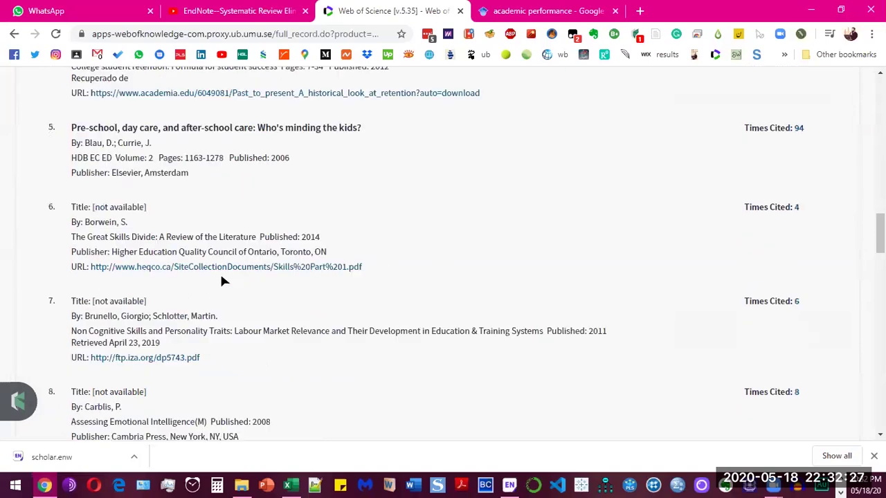
scroll(207, 286, down, 3)
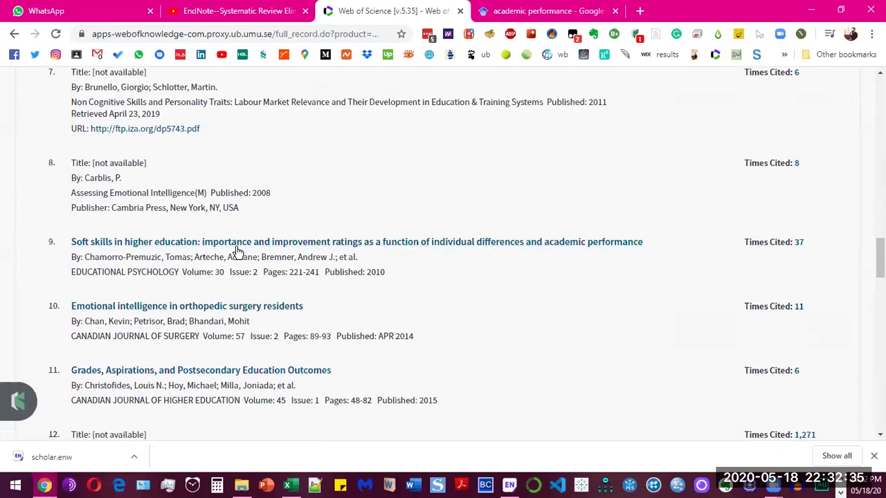
scroll(236, 249, down, 4)
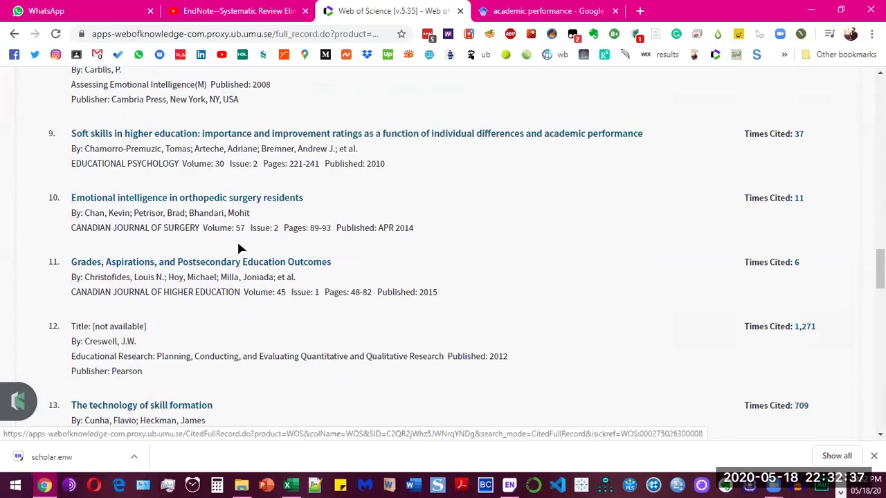
scroll(238, 249, down, 10)
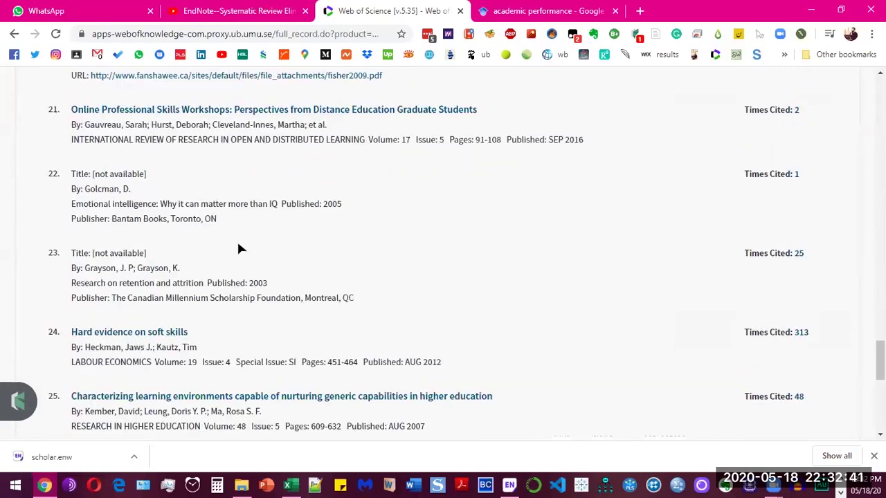
scroll(238, 249, down, 2)
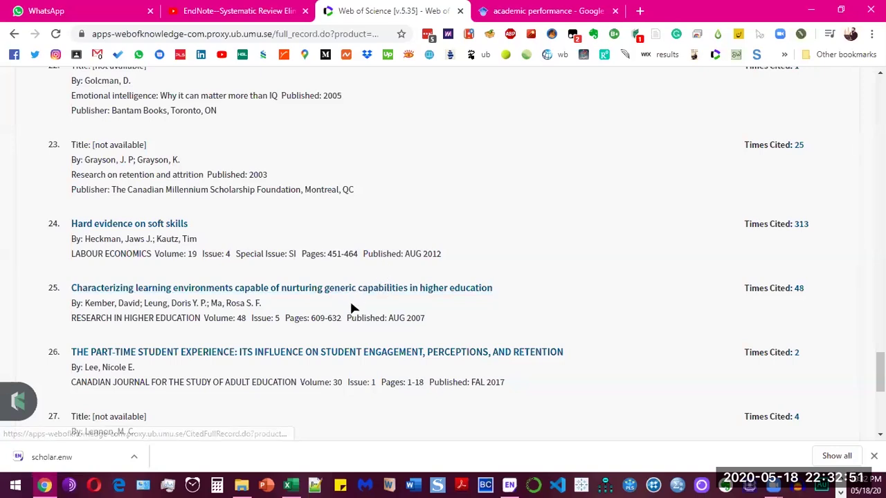
scroll(357, 299, up, 20)
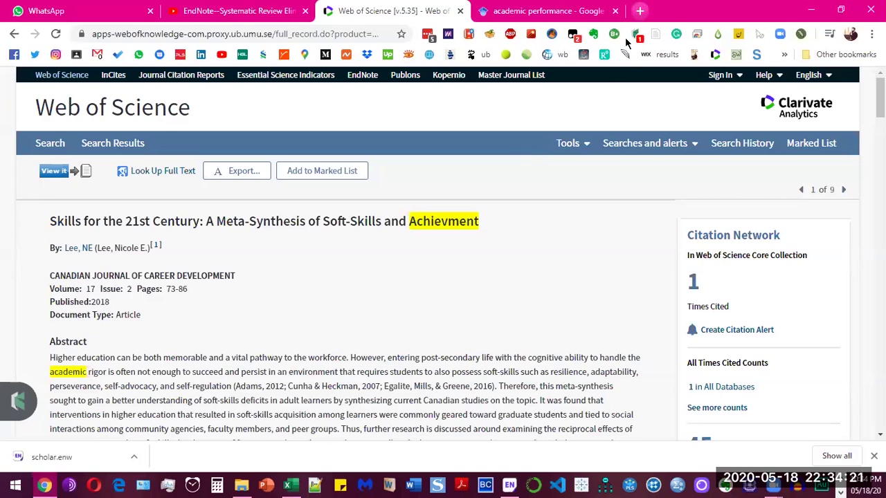
Load the ResearchGate profile in a new tab, and look through the account owner's Google Scholar profile and its article list
click(605, 54)
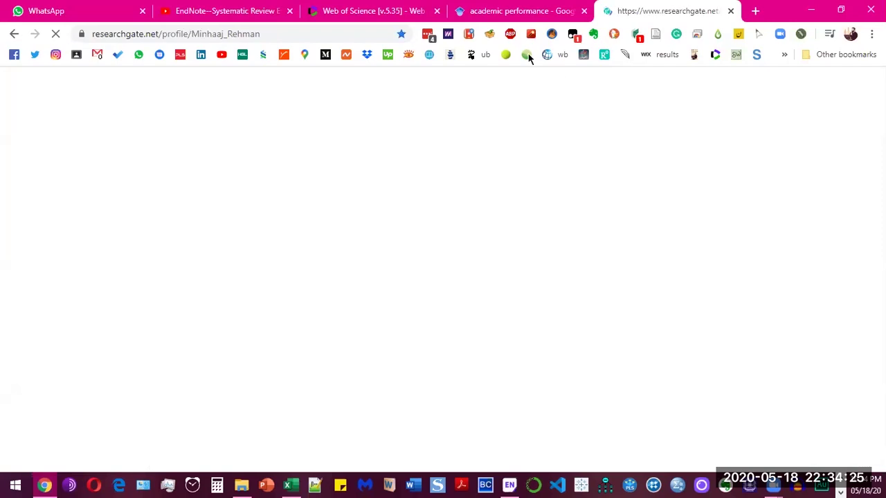
click(516, 10)
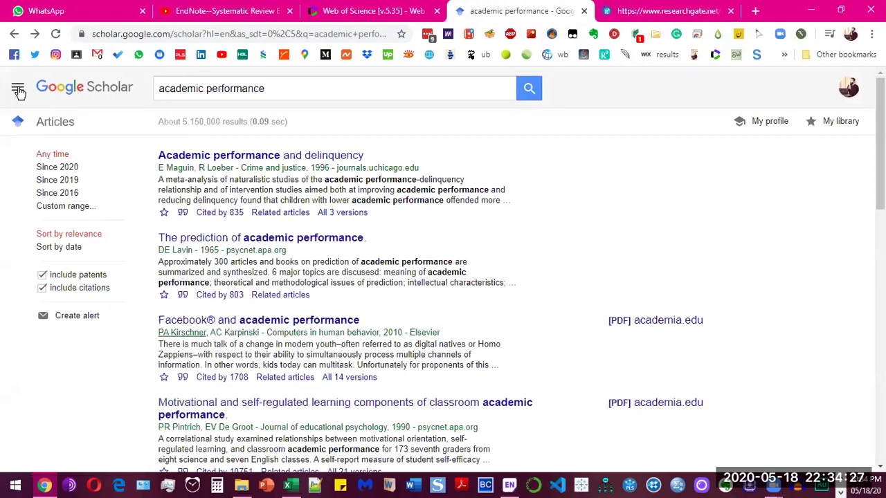
click(18, 89)
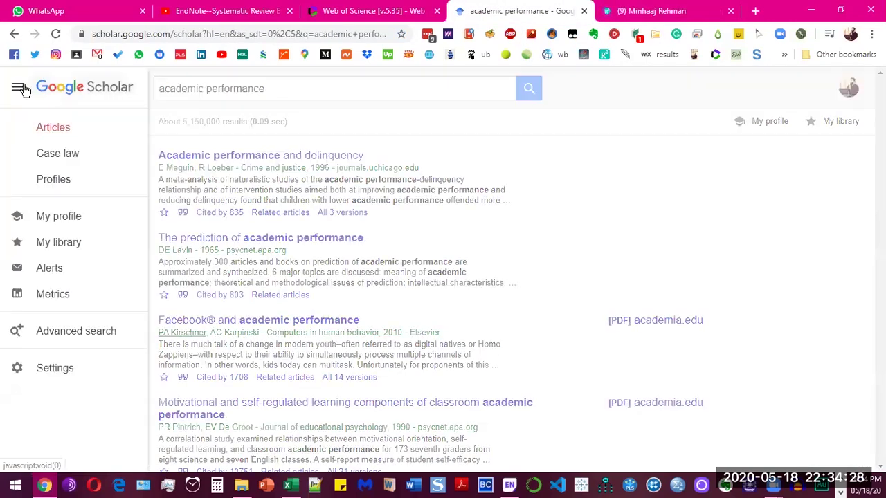
click(69, 181)
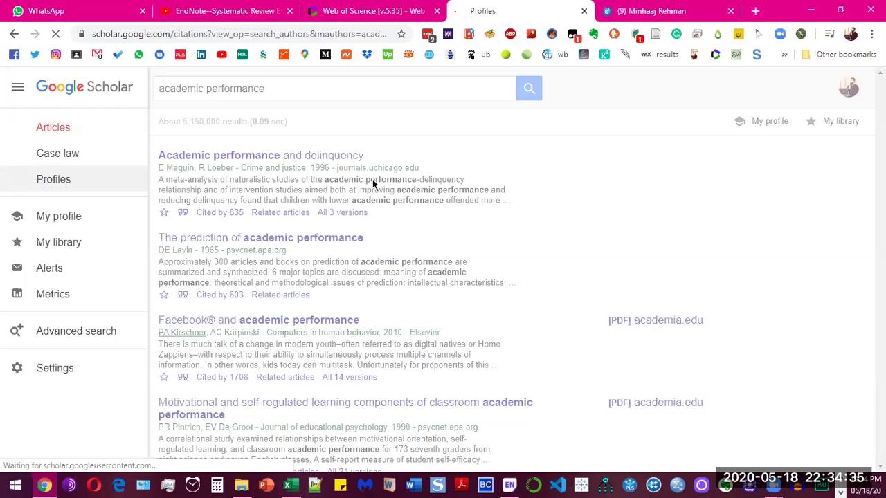
click(18, 87)
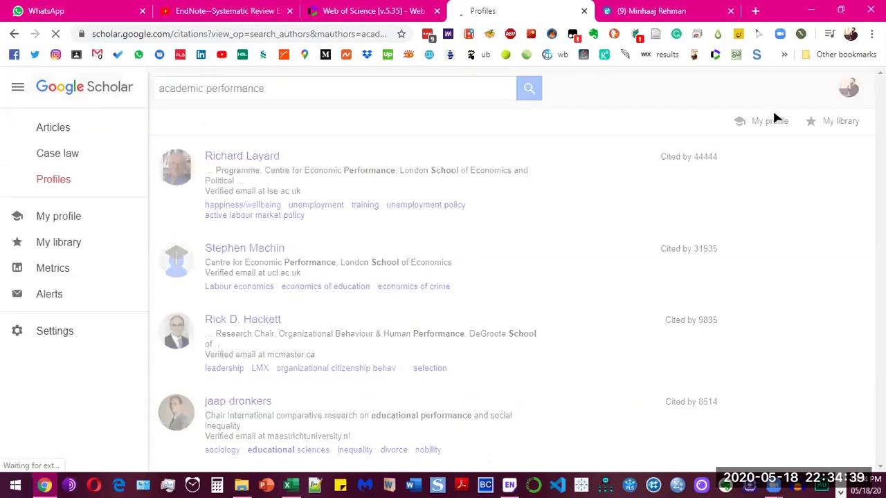
click(775, 117)
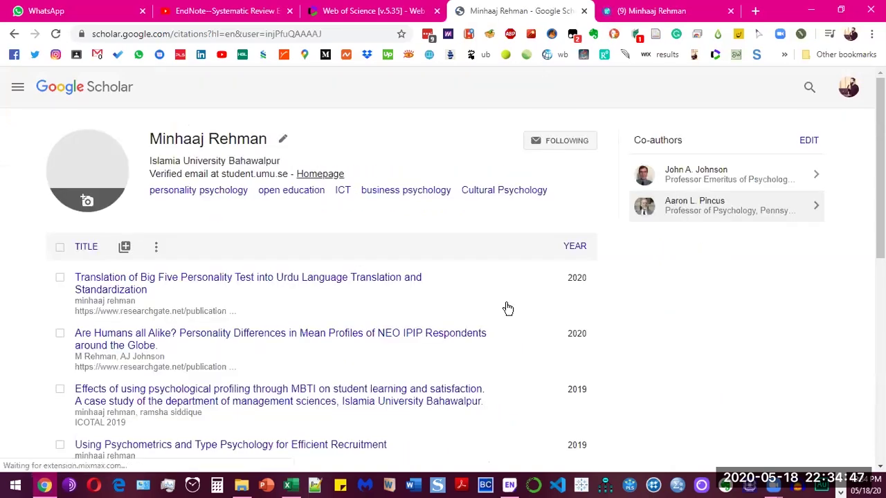
scroll(298, 257, down, 3)
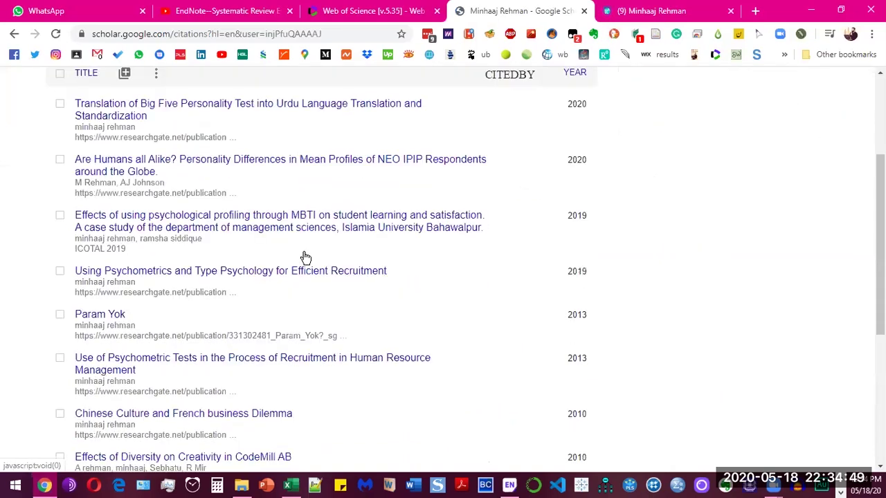
scroll(305, 257, down, 5)
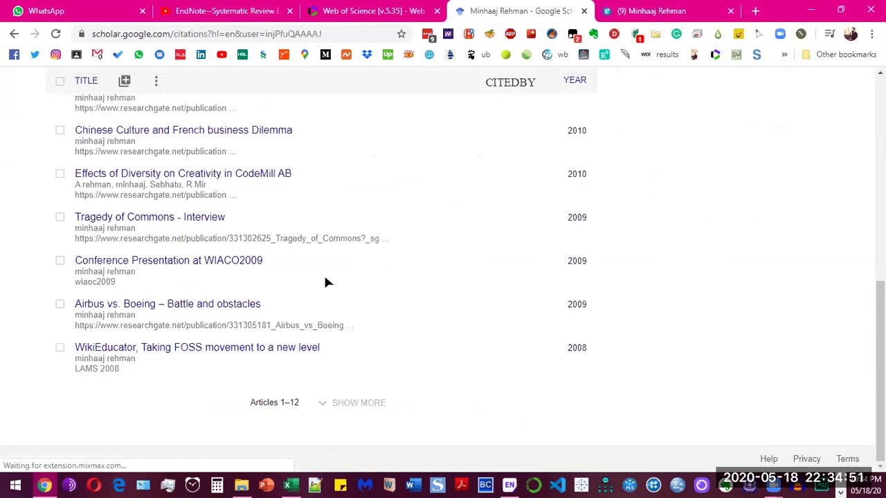
scroll(300, 285, up, 8)
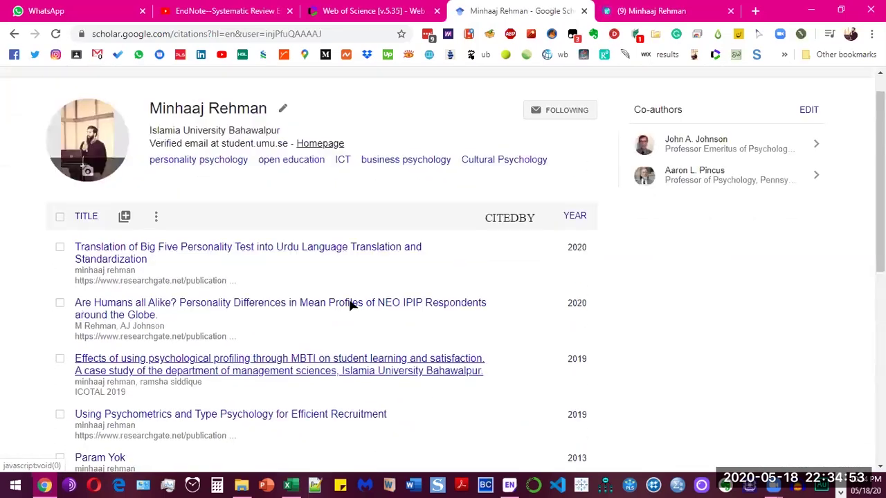
scroll(351, 306, up, 1)
Review the ResearchGate profile's introduction, skills, stats overview, research overview and featured research
click(654, 11)
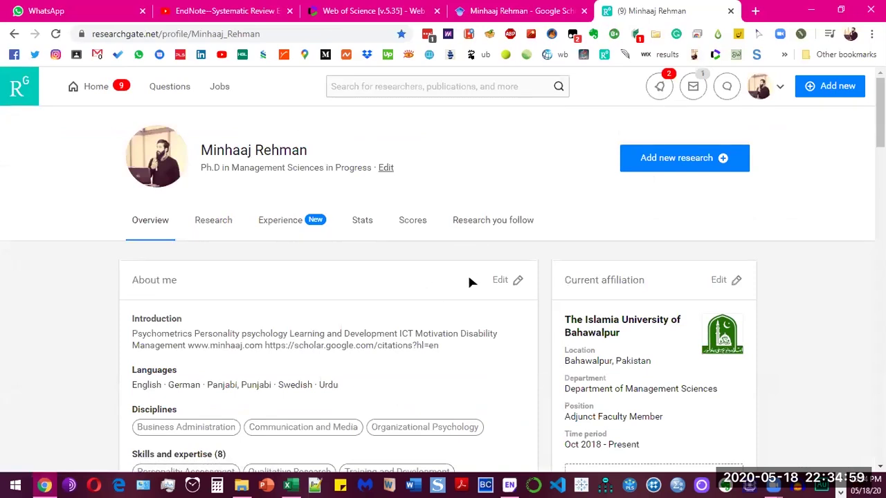
scroll(468, 281, down, 2)
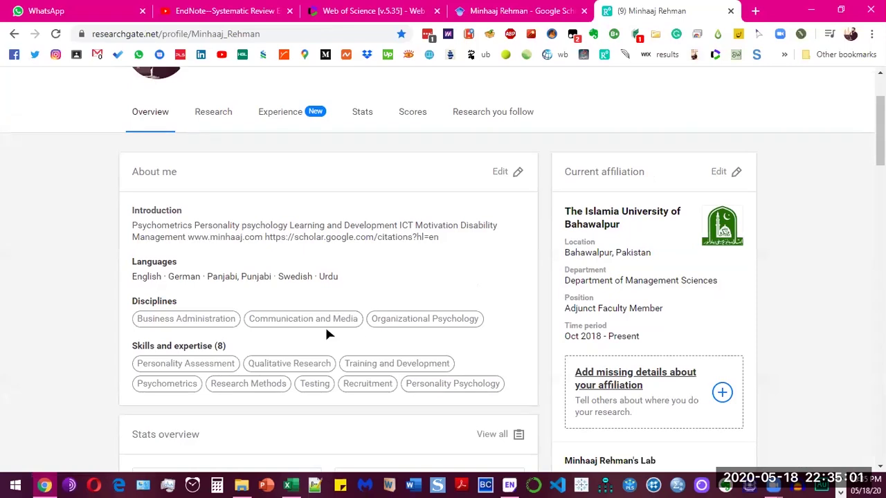
scroll(328, 335, down, 4)
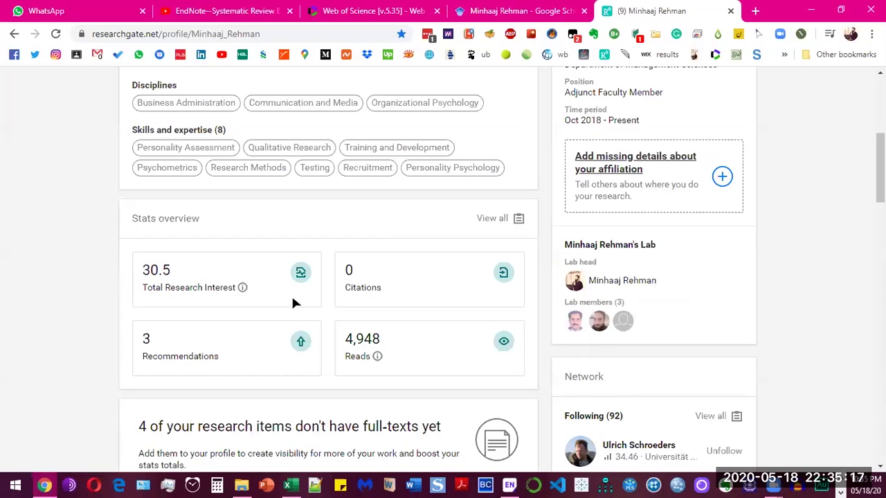
scroll(256, 296, down, 6)
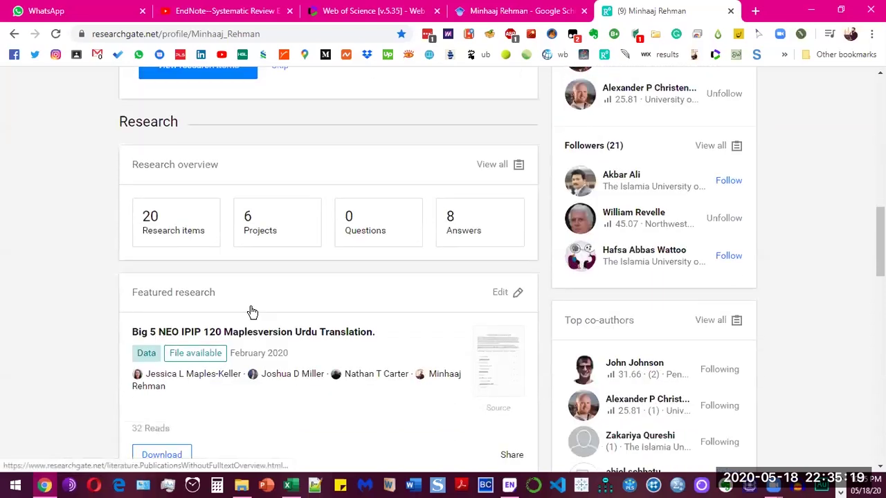
scroll(305, 350, down, 2)
scroll(332, 356, down, 2)
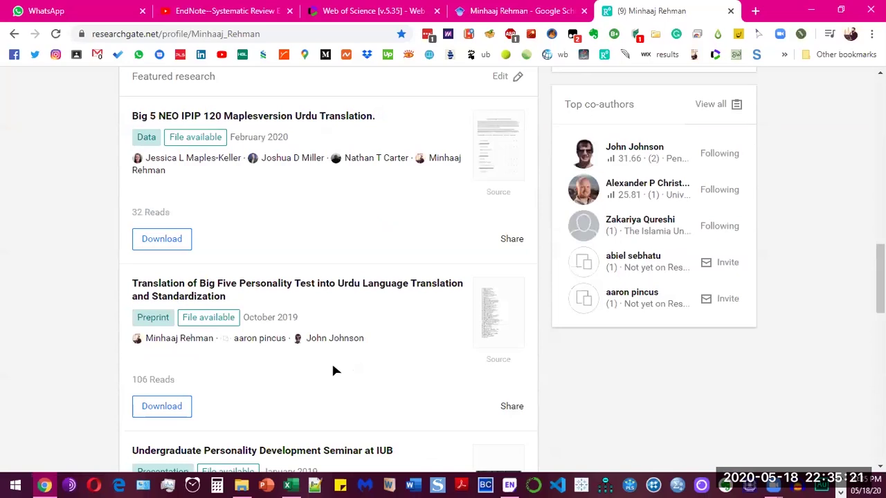
scroll(450, 296, up, 3)
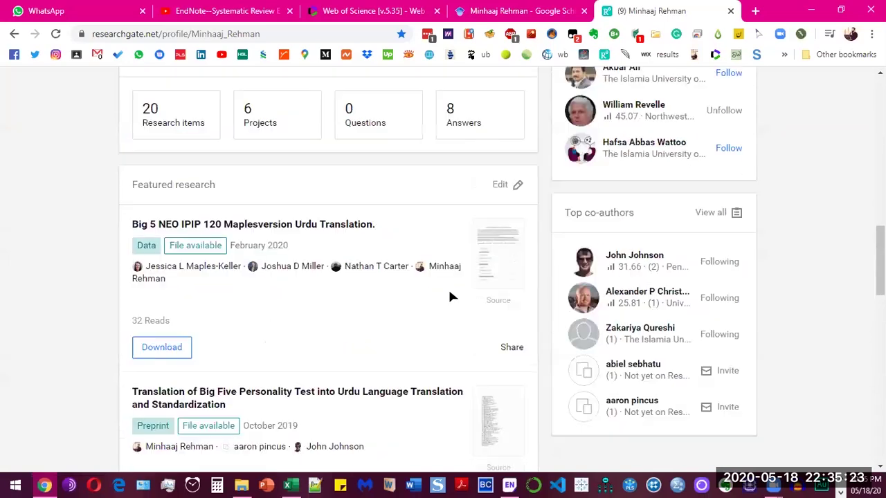
scroll(447, 296, up, 10)
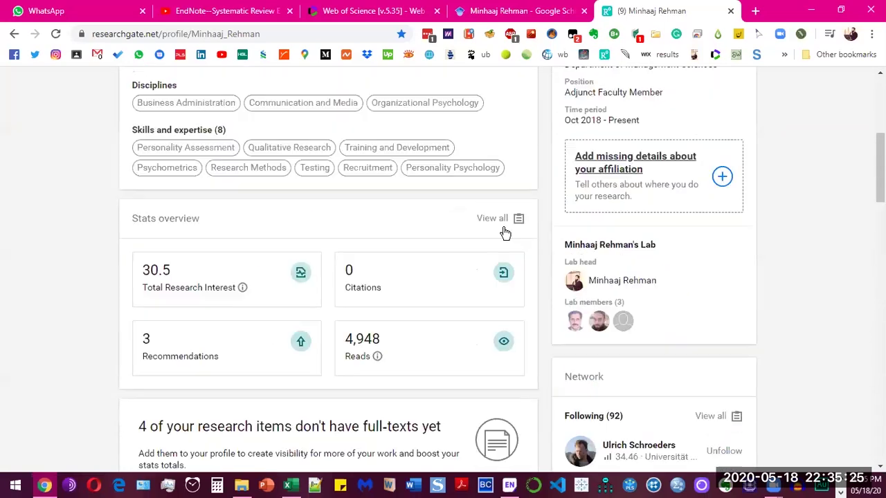
Export the open Web of Science article to EndNote Desktop as Full Record, saved as savedrecs, and close the export message
click(374, 10)
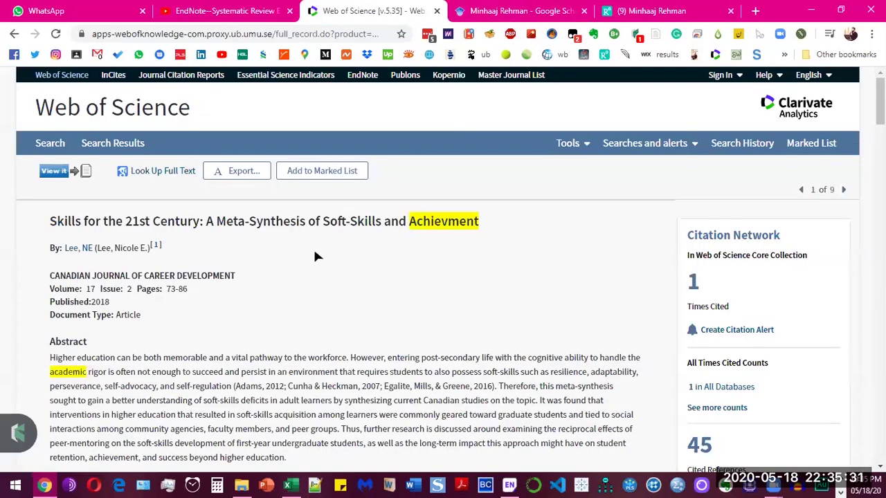
click(255, 179)
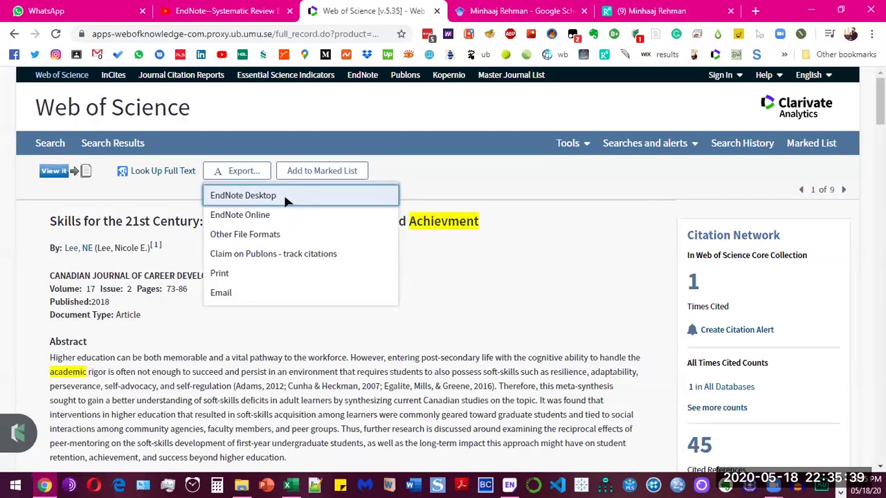
click(283, 196)
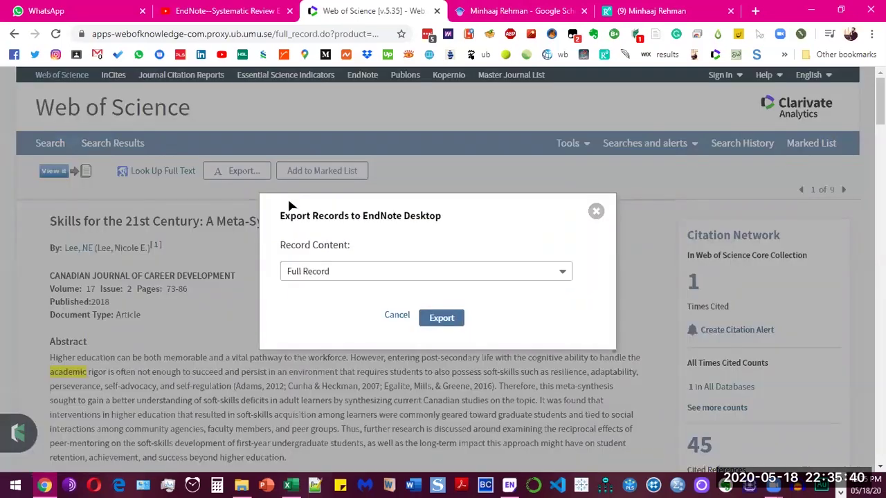
click(360, 276)
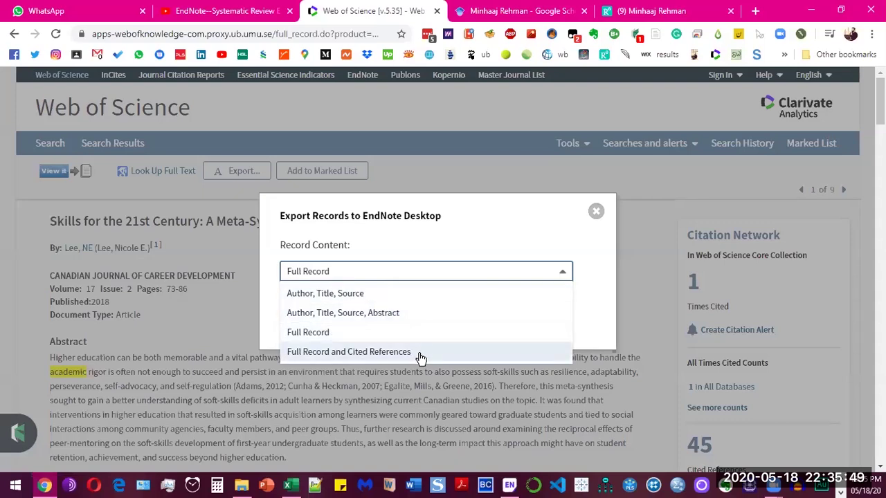
click(453, 271)
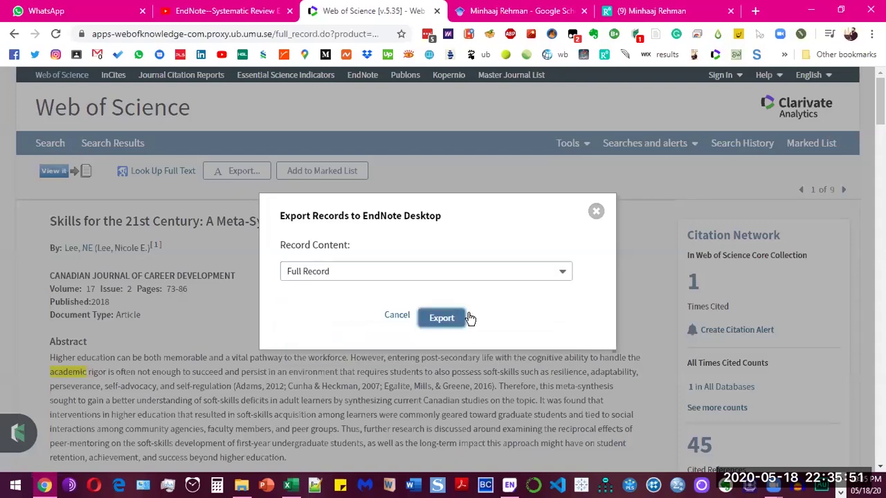
click(468, 317)
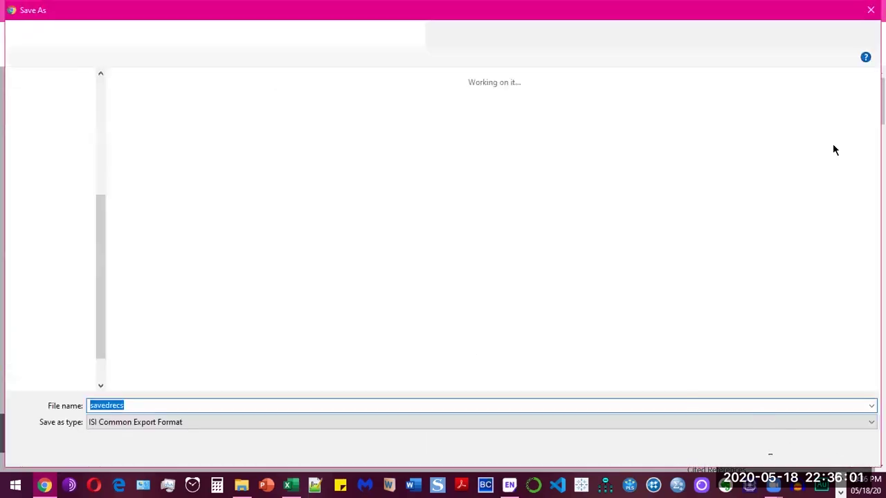
key(Return)
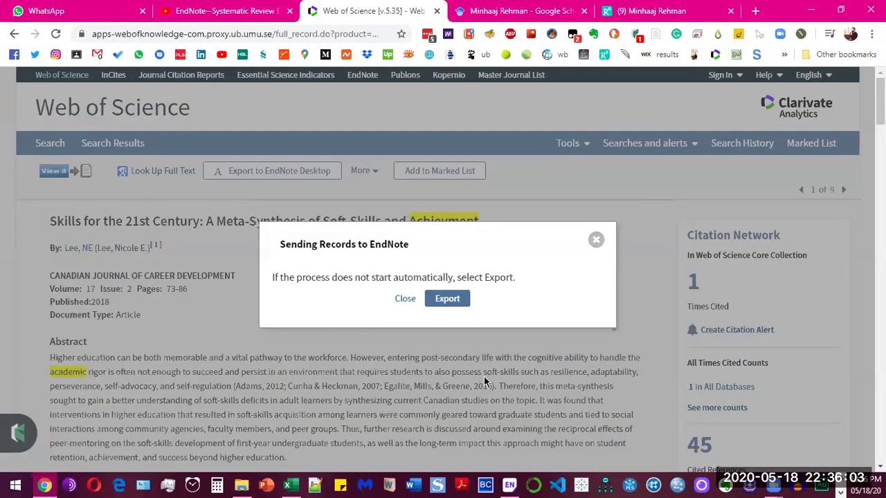
click(595, 240)
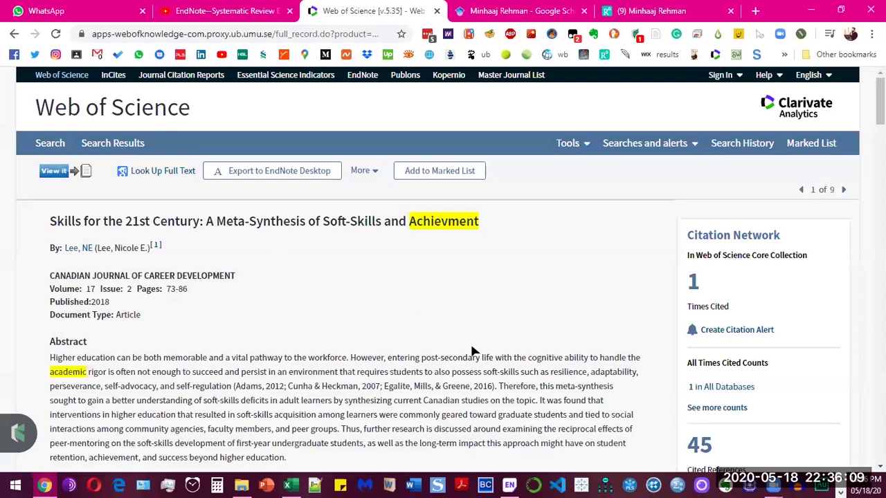
Switch to EndNote and select the 2020 "Digitalisation of goods" reference in the Freelancing Work group
click(511, 485)
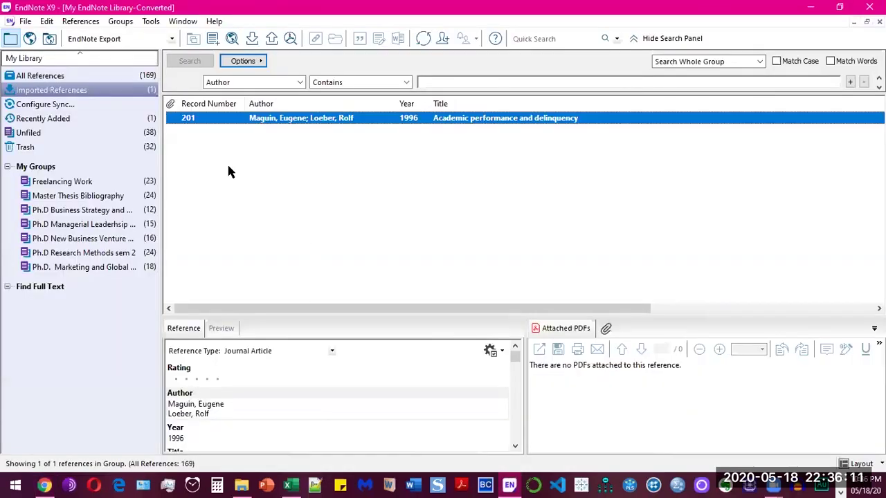
click(84, 184)
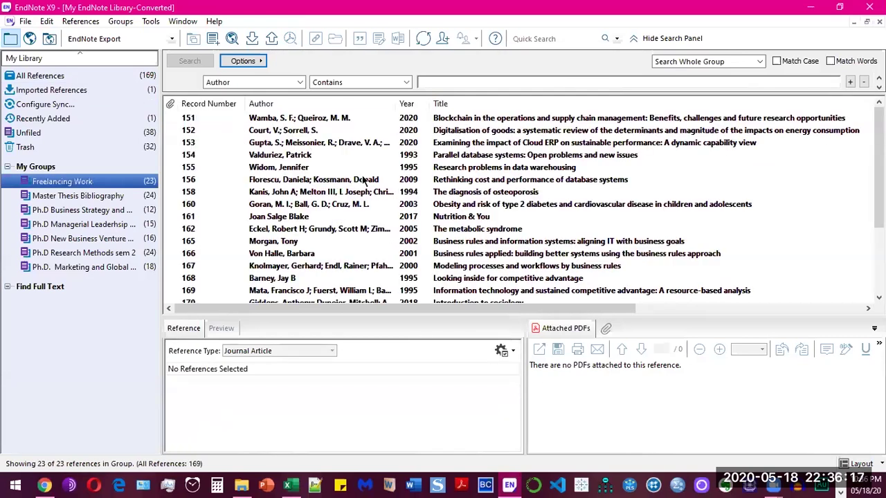
click(447, 133)
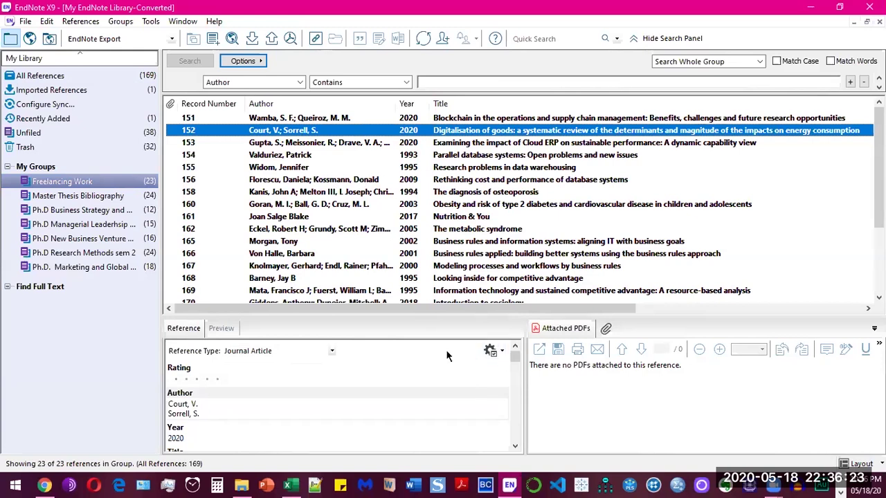
Review the selected reference's fields from author, year, title and journal through ISSN, DOI and keywords to the abstract
scroll(299, 395, down, 1)
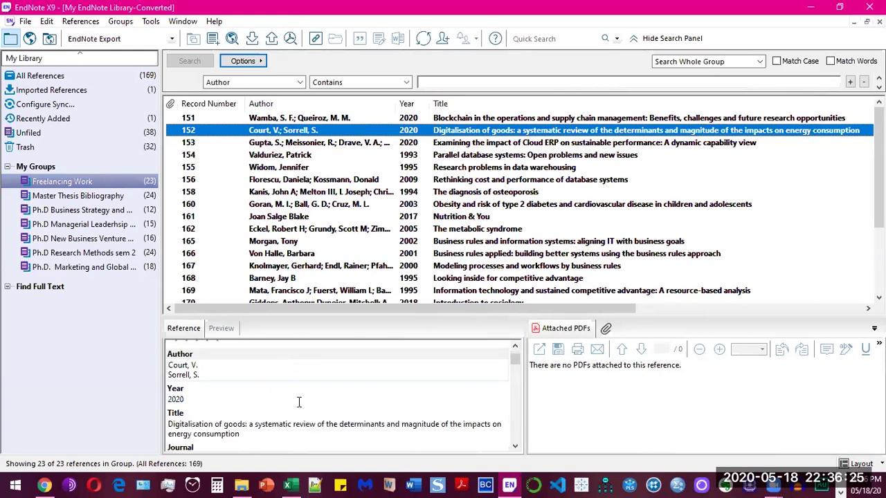
scroll(286, 385, down, 1)
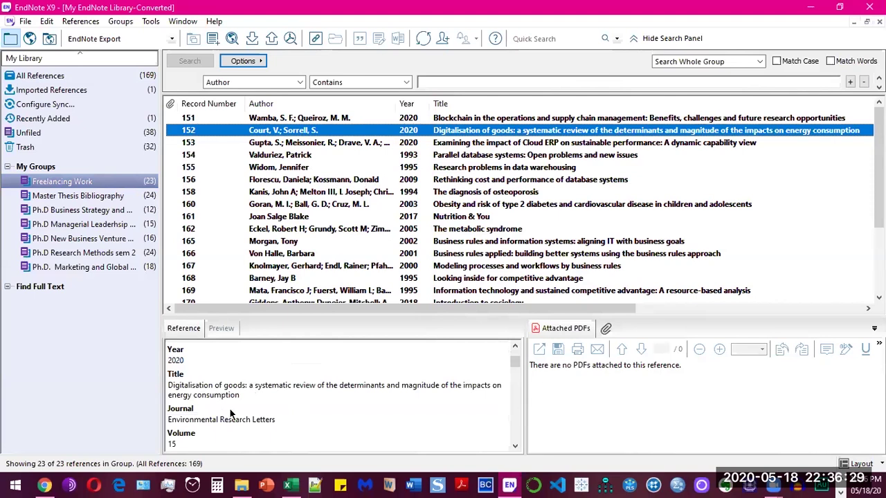
scroll(231, 411, down, 1)
scroll(244, 406, down, 1)
scroll(244, 407, down, 1)
scroll(244, 407, down, 1)
scroll(244, 407, down, 5)
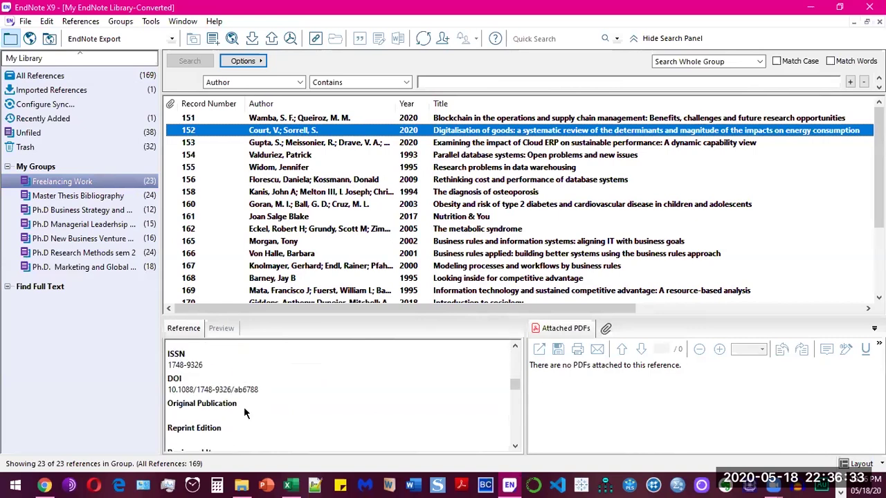
scroll(244, 385, down, 2)
scroll(244, 385, down, 6)
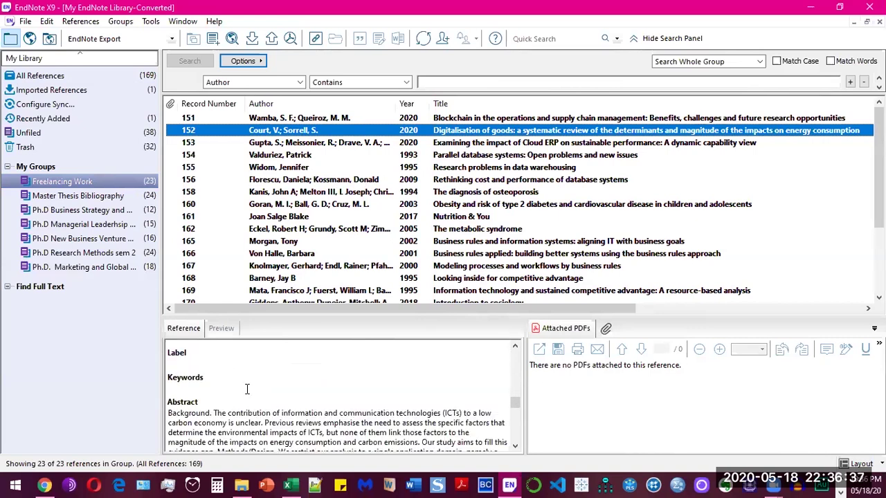
scroll(247, 389, down, 1)
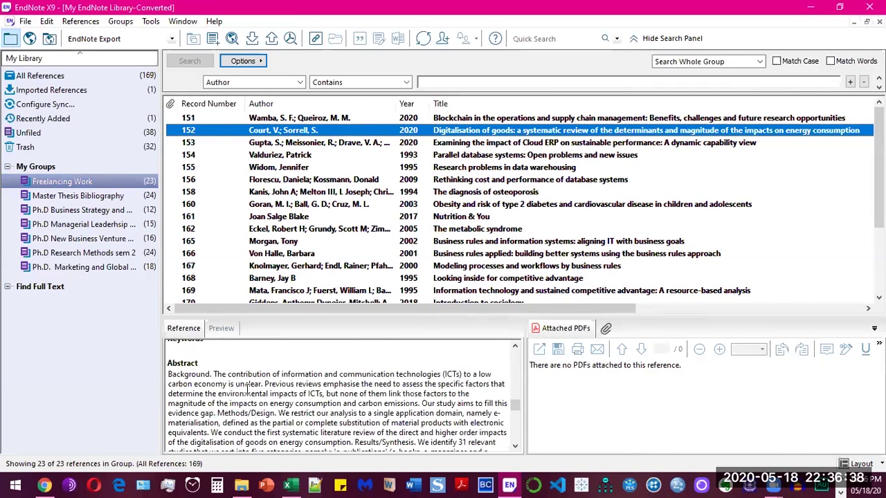
Read the reference's full abstract, check its notes and URL fields, and return to the start of the abstract
click(185, 351)
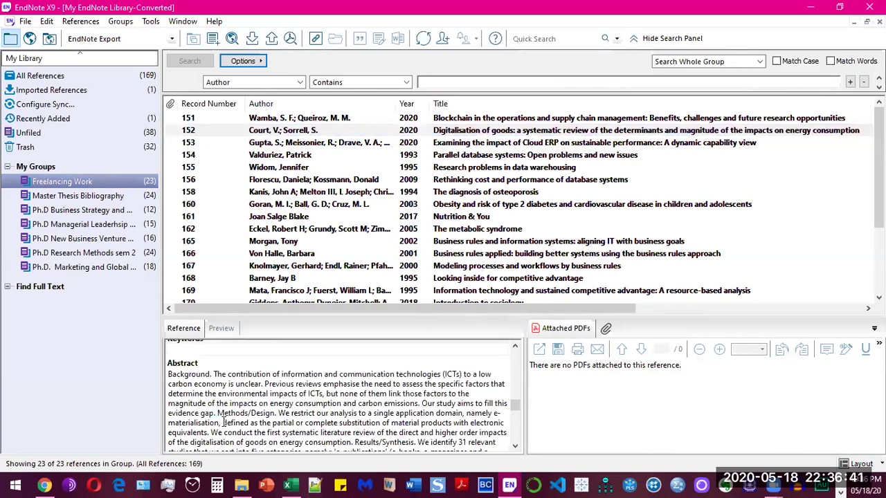
scroll(269, 412, down, 1)
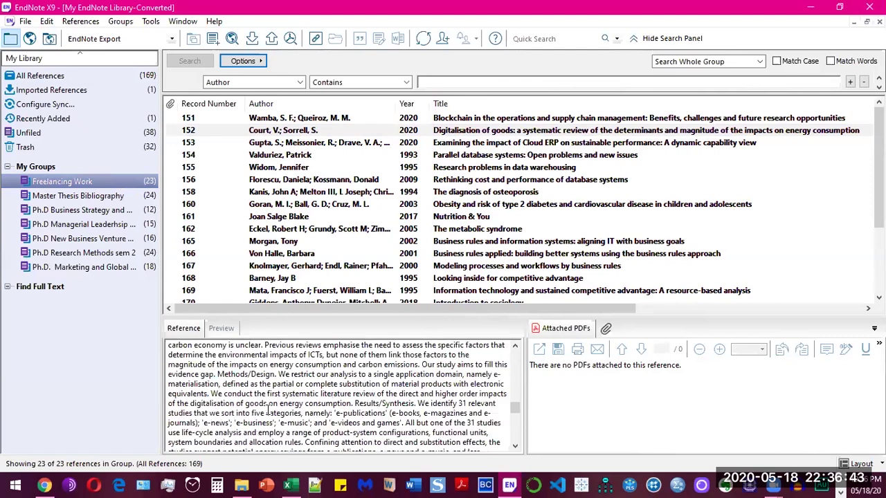
scroll(269, 412, down, 7)
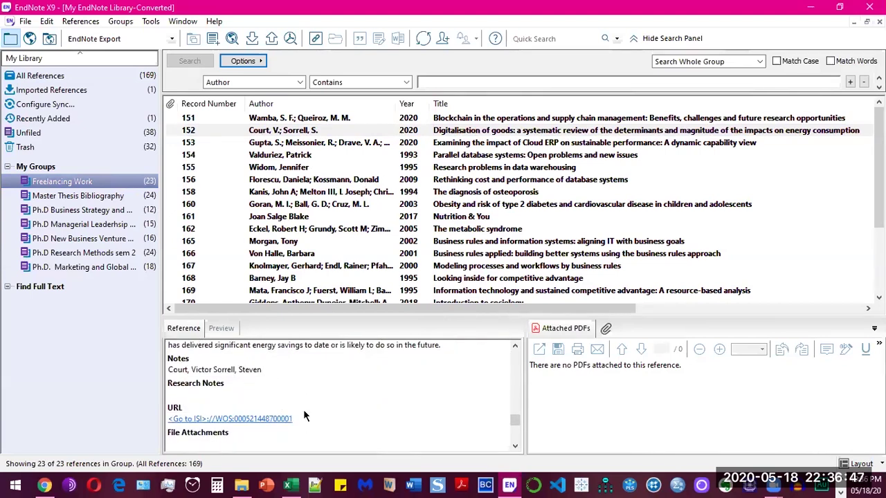
scroll(335, 389, up, 1)
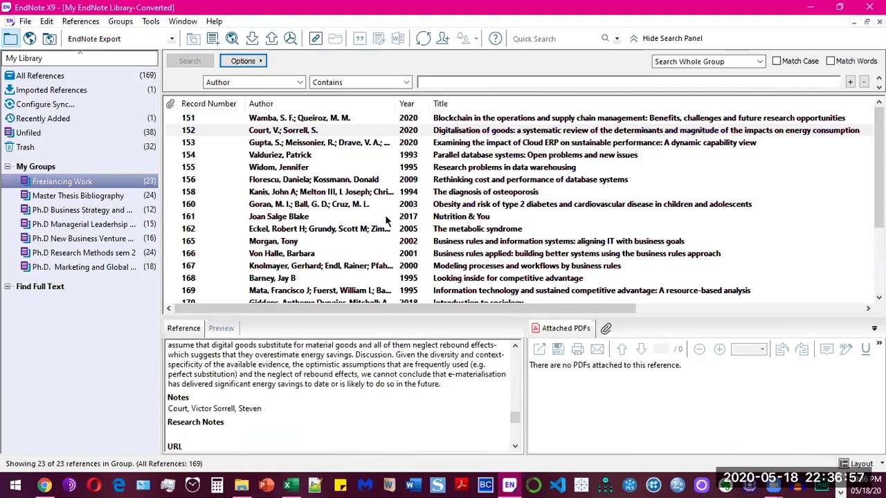
scroll(337, 399, up, 5)
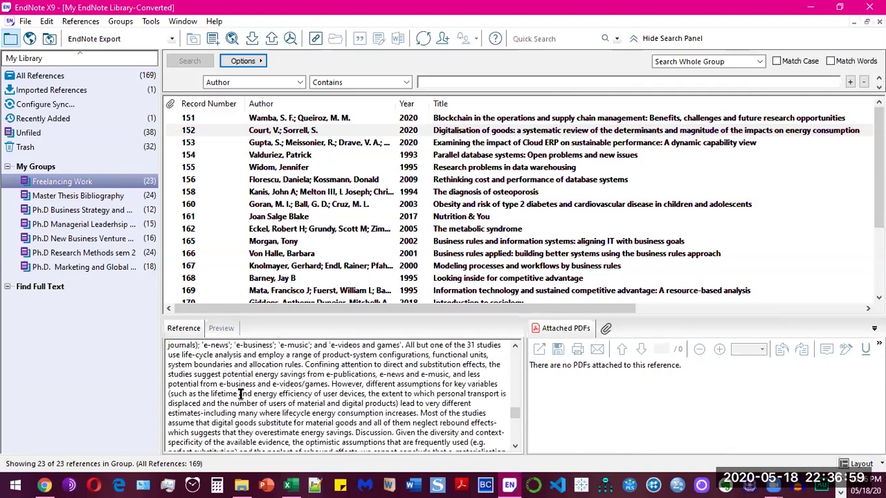
scroll(256, 391, up, 3)
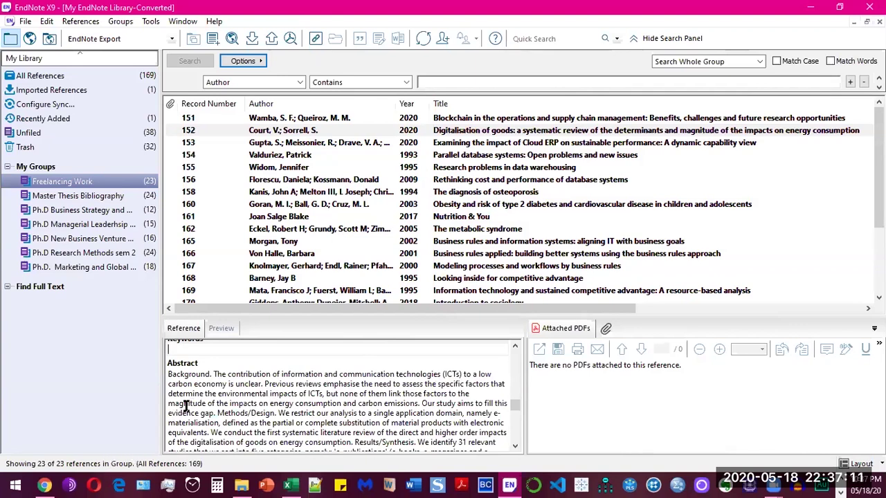
Switch to the TemplateforLitReviewCatalogv1 workbook in Excel, look over the example article row, and select the File Name heading
click(290, 485)
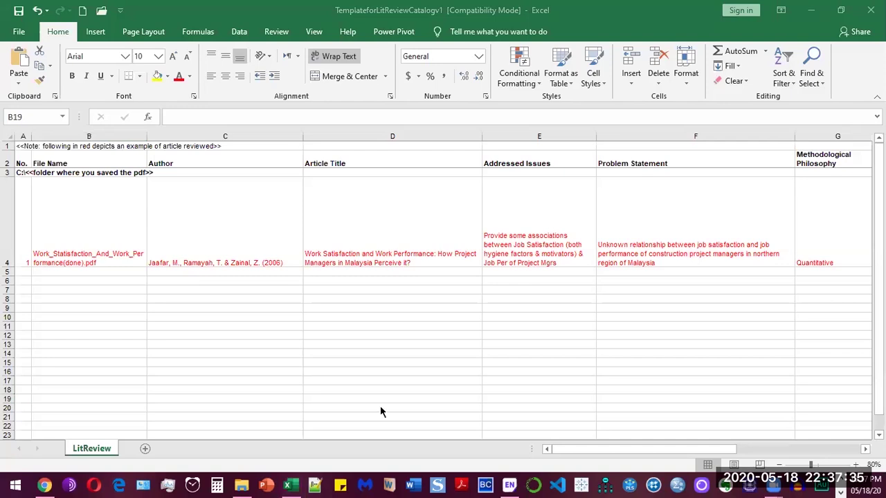
click(44, 485)
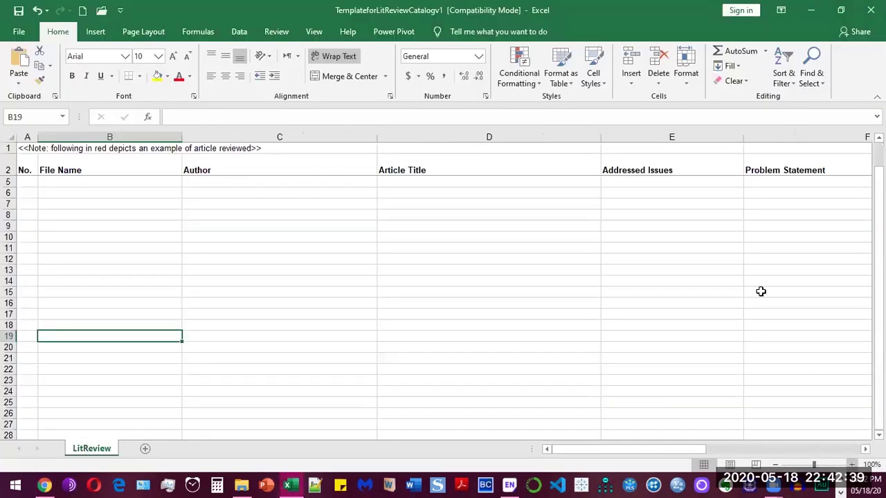
key(ctrl+z)
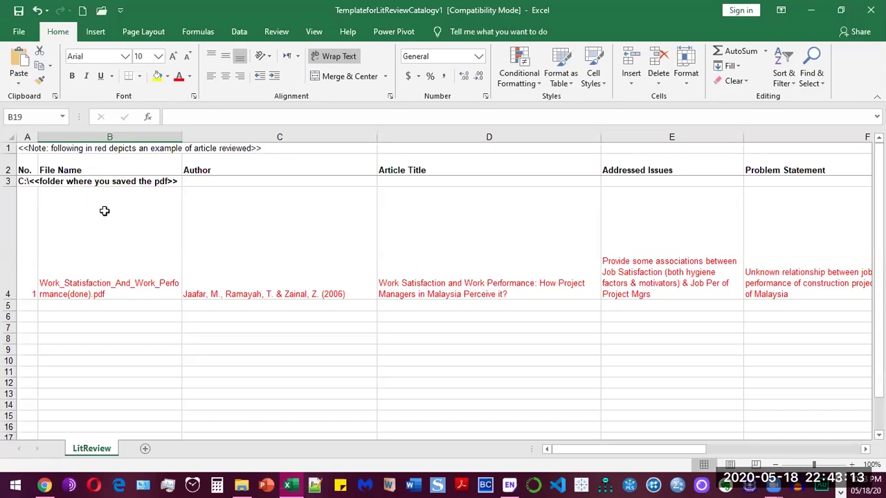
key(ctrl+Home)
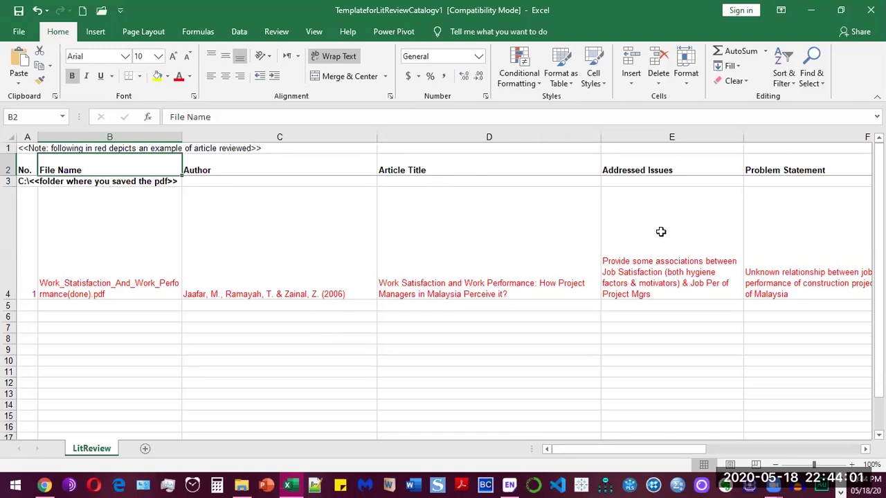
Examine the literature review template's columns from Addressed Issues through Remark, and return to the first columns
drag(693, 450, 794, 450)
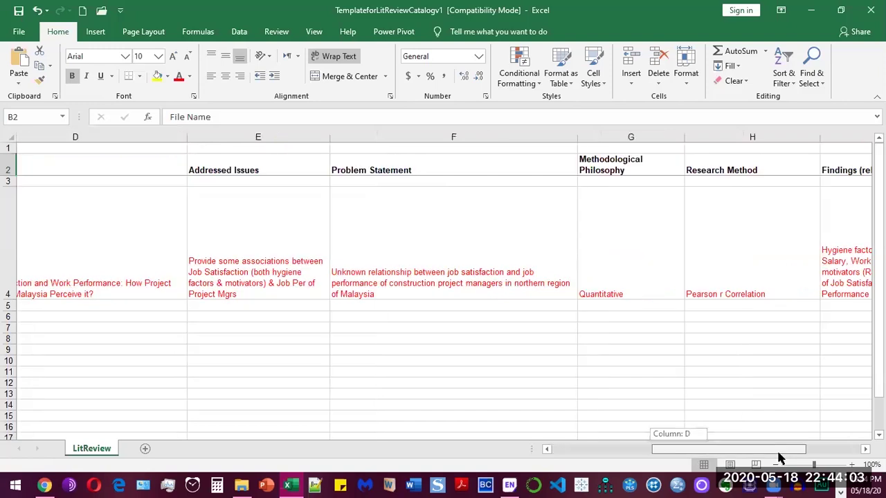
scroll(367, 257, right, 1)
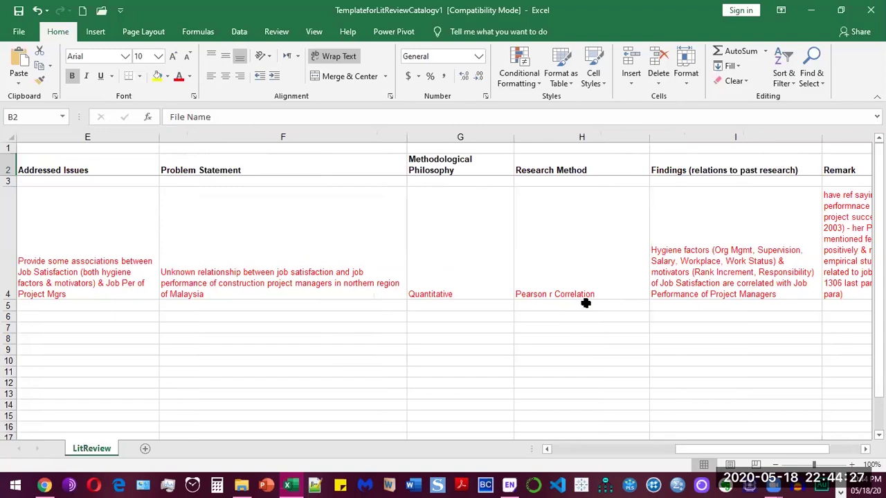
drag(746, 451, 607, 273)
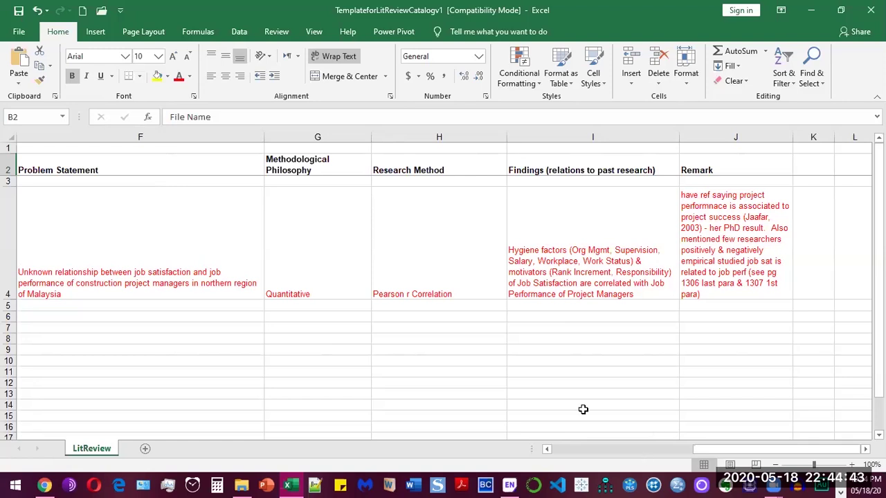
scroll(583, 409, left, 5)
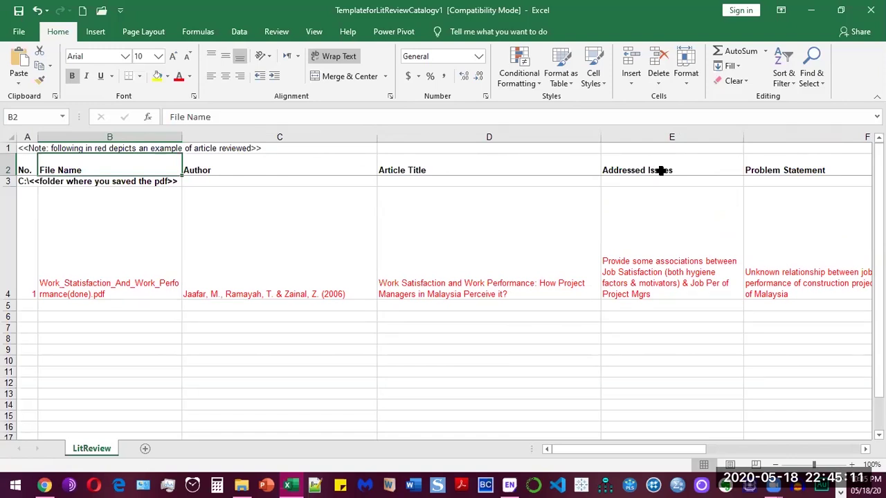
Turn on filtering for the LitReview sheet, and inspect the Author column's filter options without applying any
click(788, 84)
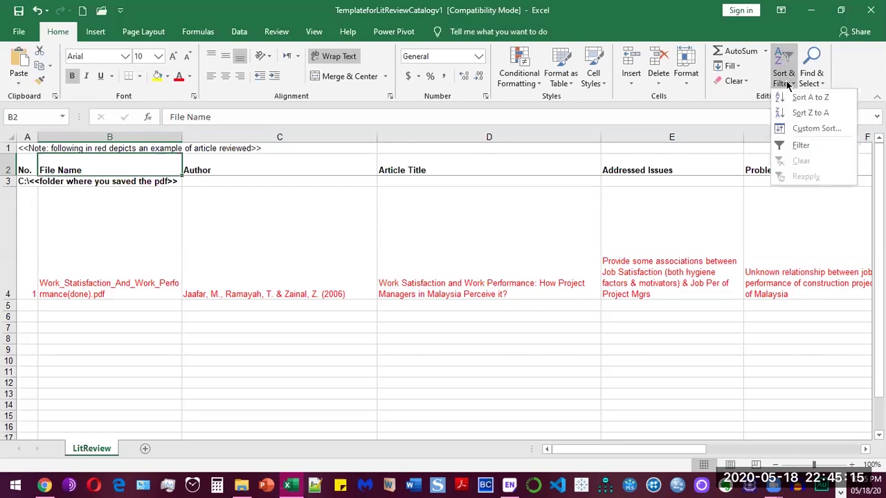
click(800, 147)
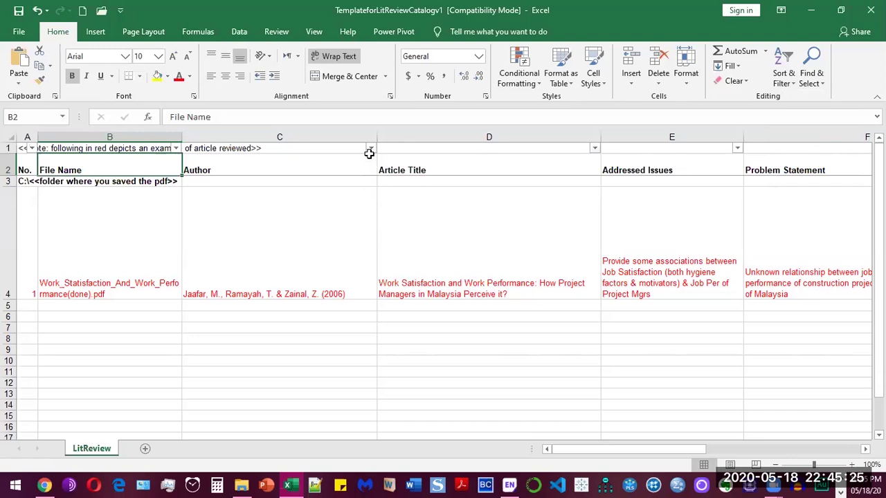
click(369, 149)
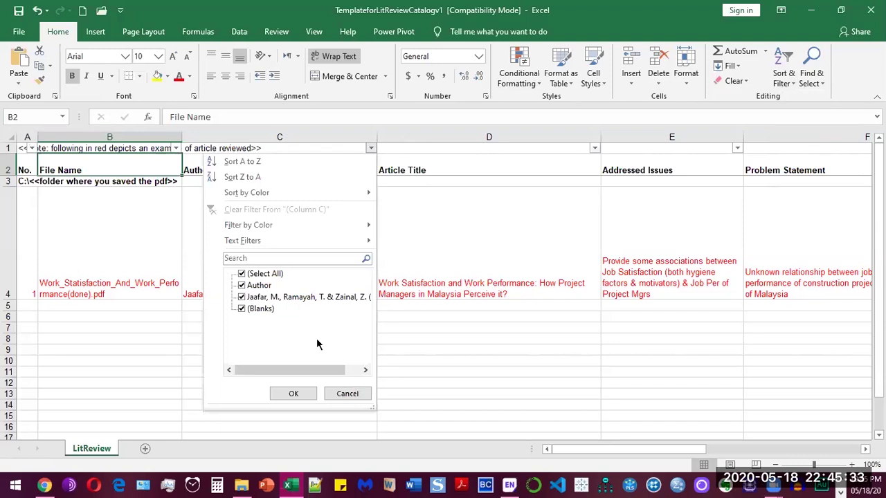
key(Escape)
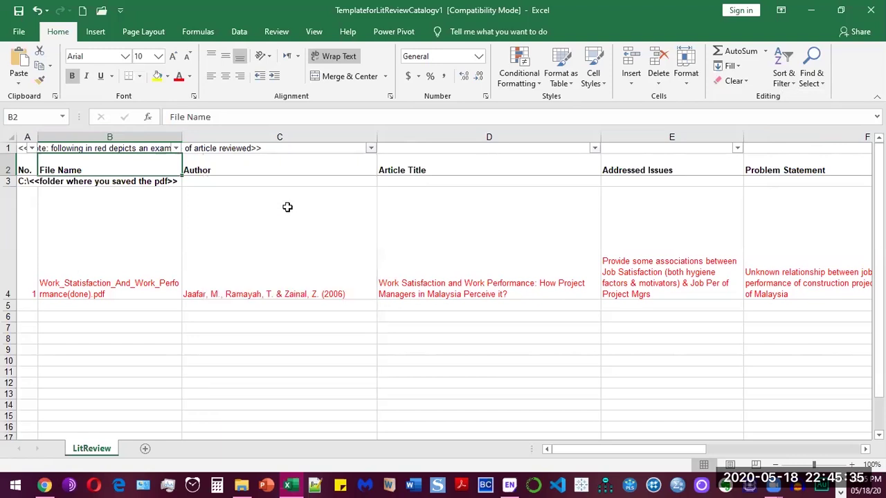
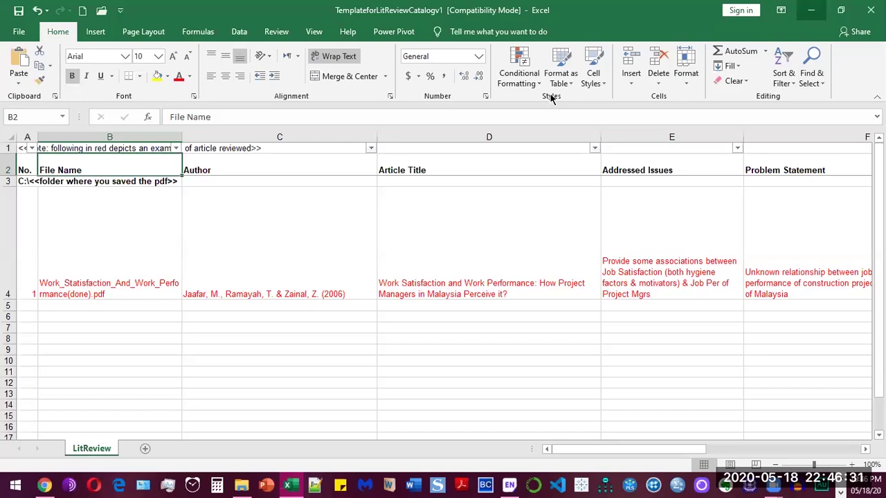
Return to EndNote and enlarge the reference list by lowering the divider above the reference details
key(alt+Tab)
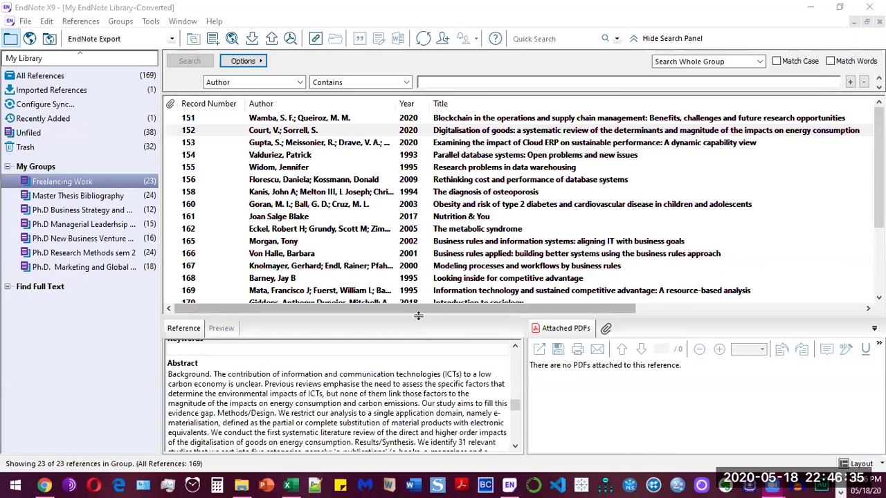
click(425, 336)
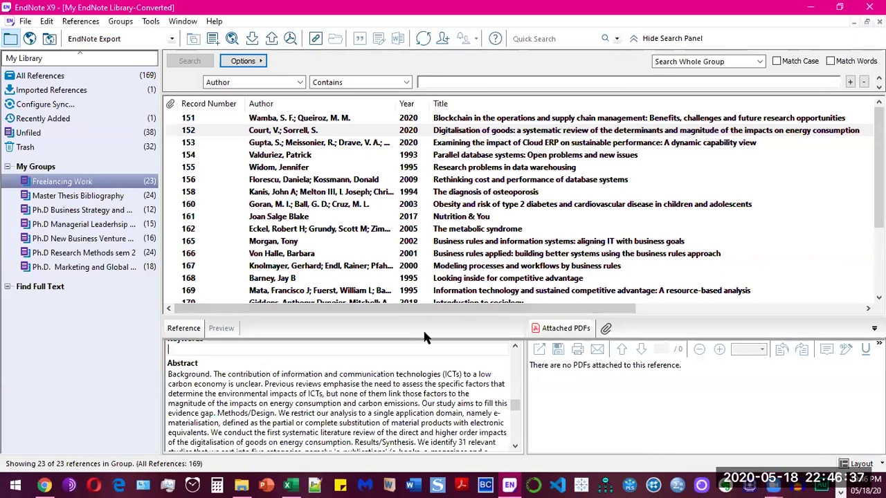
drag(424, 320, 424, 342)
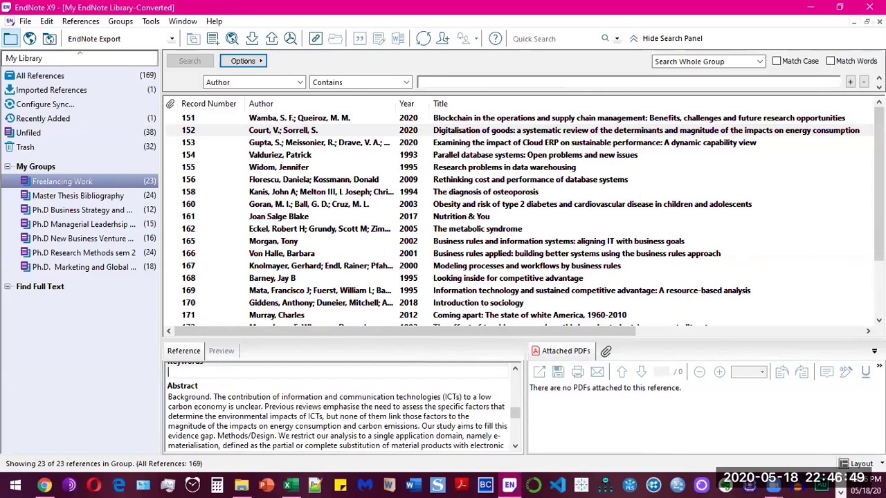
click(23, 22)
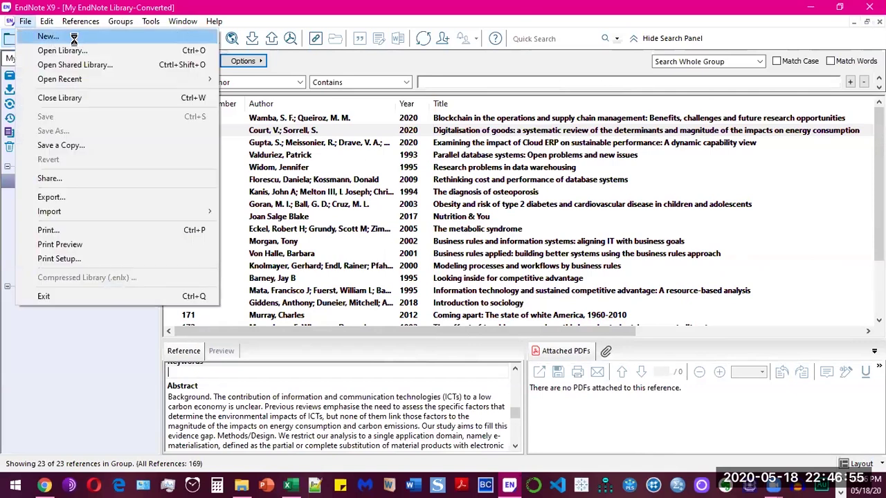
click(75, 41)
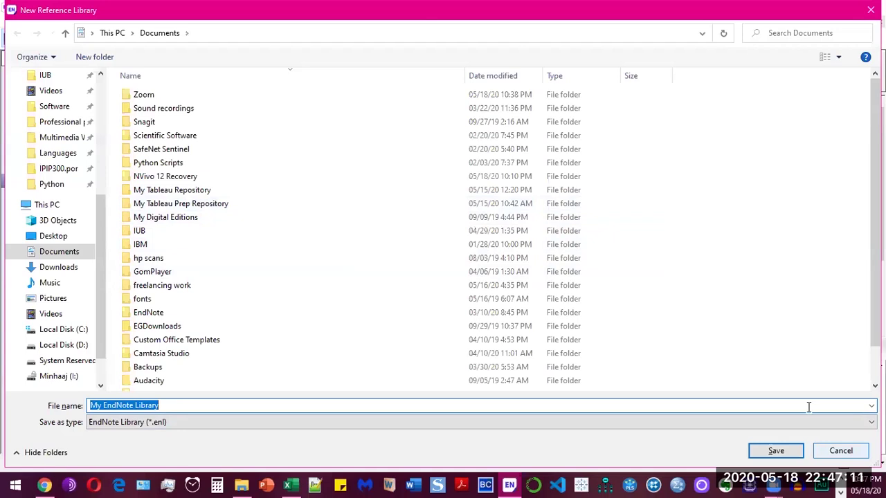
click(841, 451)
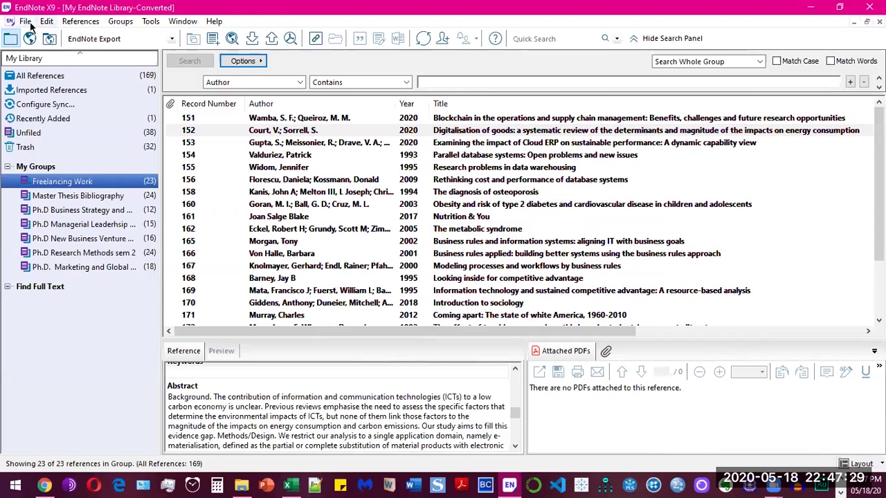
Open the dialog for creating a new EndNote library
click(27, 22)
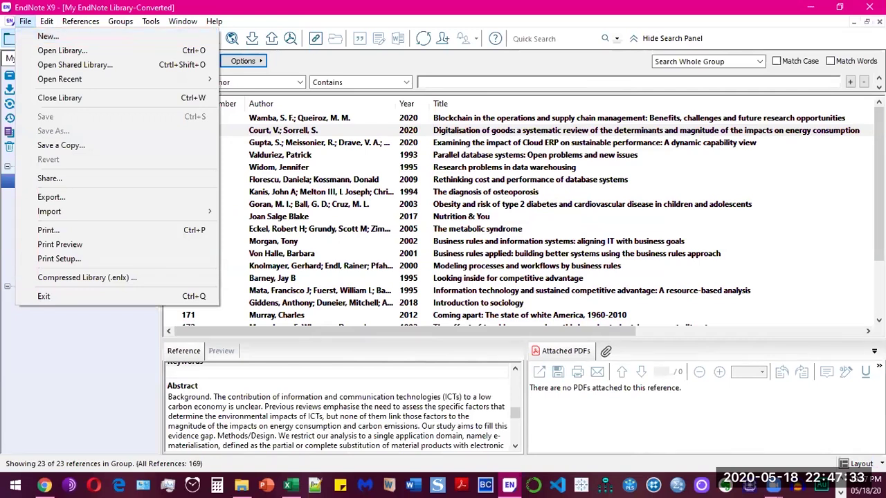
click(49, 36)
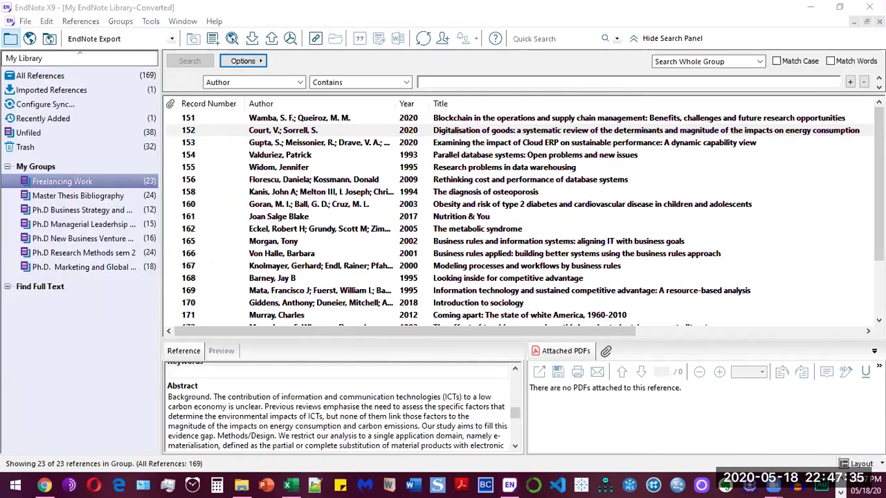
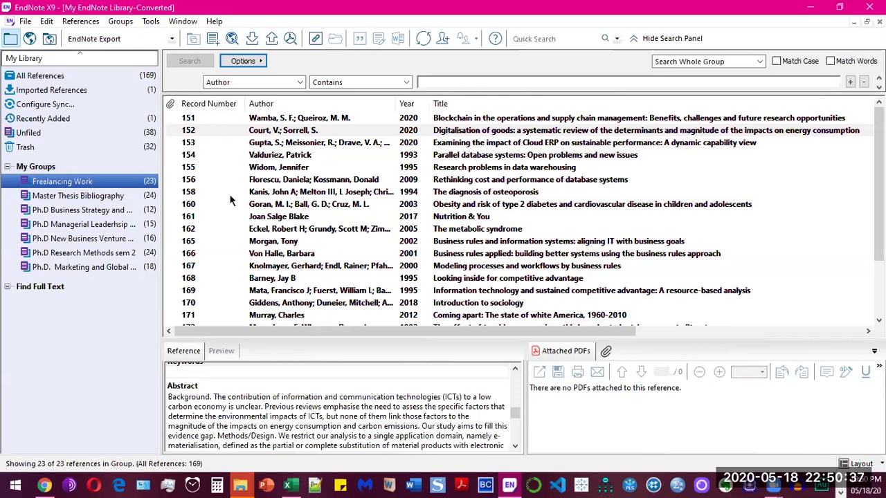
Look through the references in the Freelancing Work group from record 151 to record 178
scroll(221, 161, down, 2)
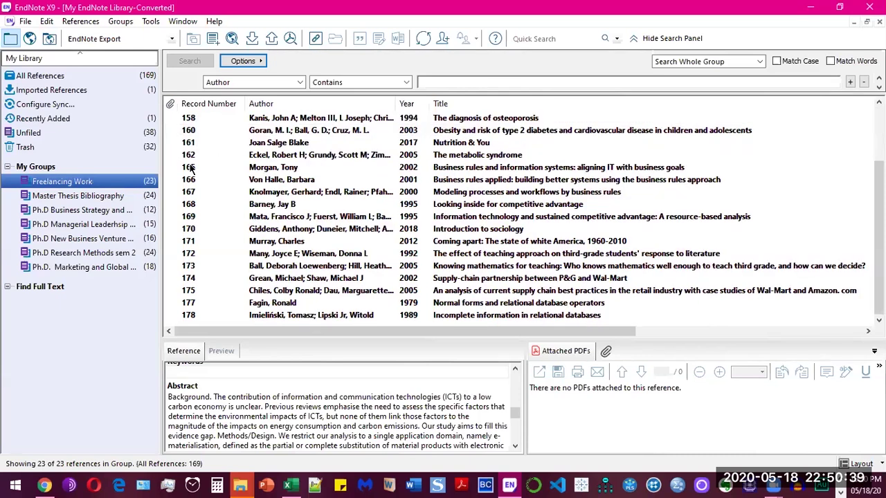
scroll(257, 232, up, 2)
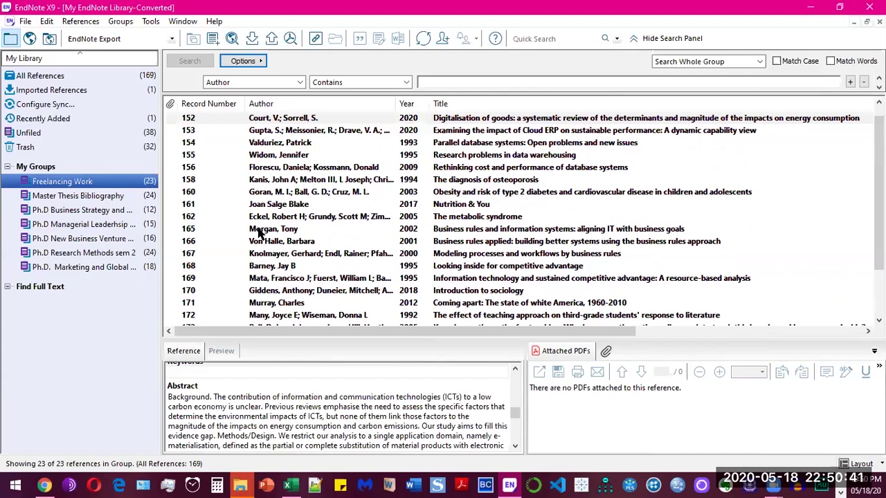
scroll(258, 233, up, 1)
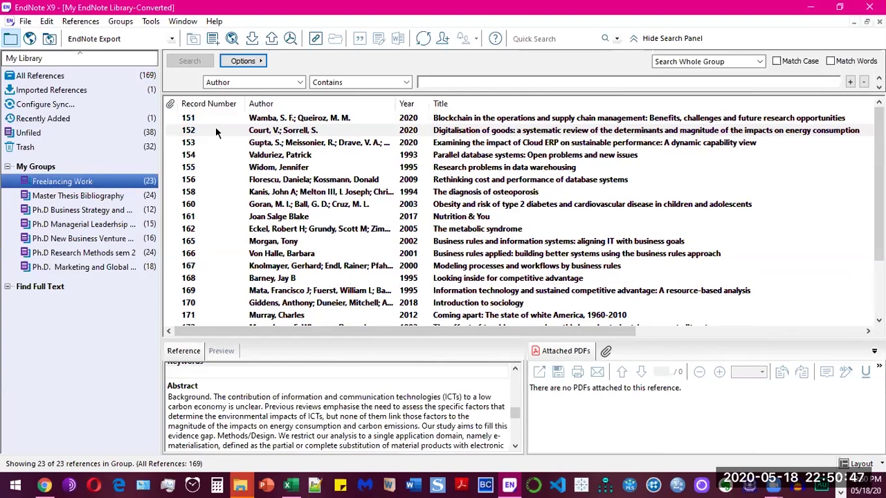
scroll(227, 278, down, 2)
scroll(227, 287, up, 2)
scroll(215, 236, down, 2)
scroll(225, 293, up, 2)
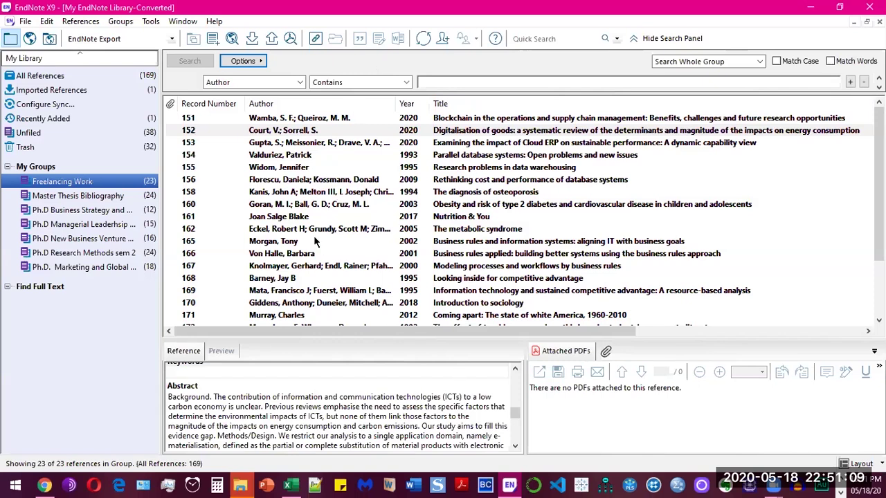
click(150, 22)
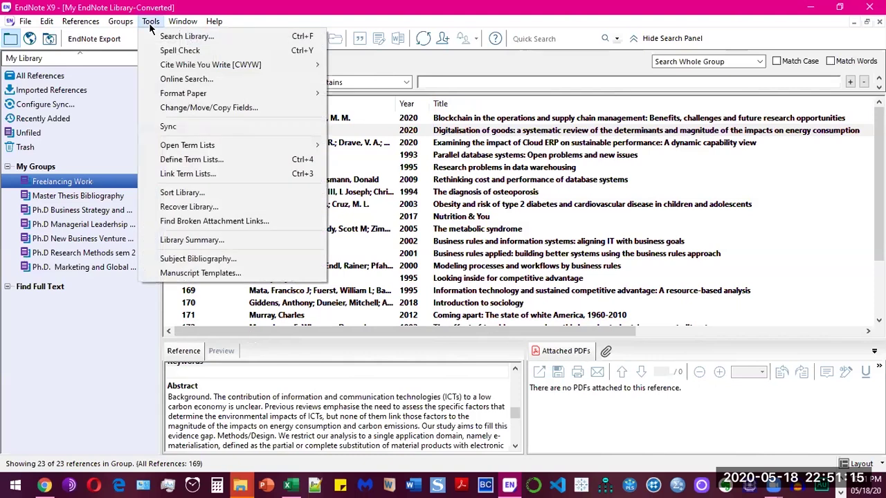
mouse_move(107, 24)
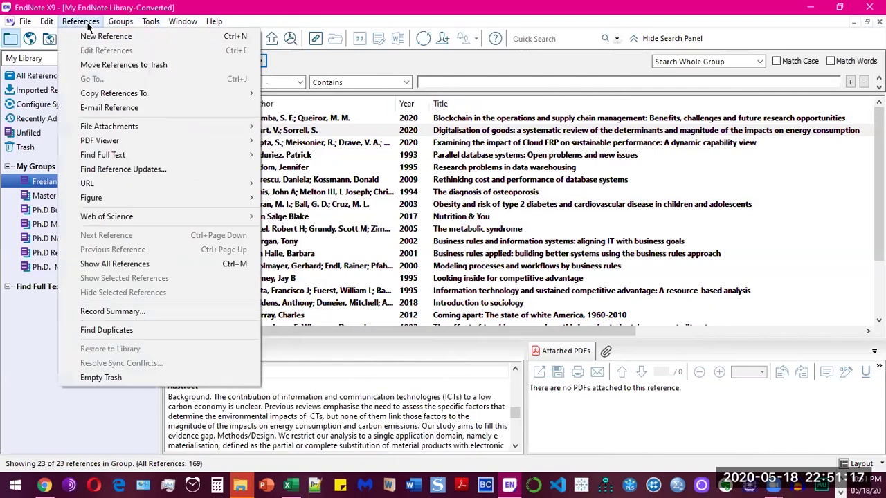
click(362, 66)
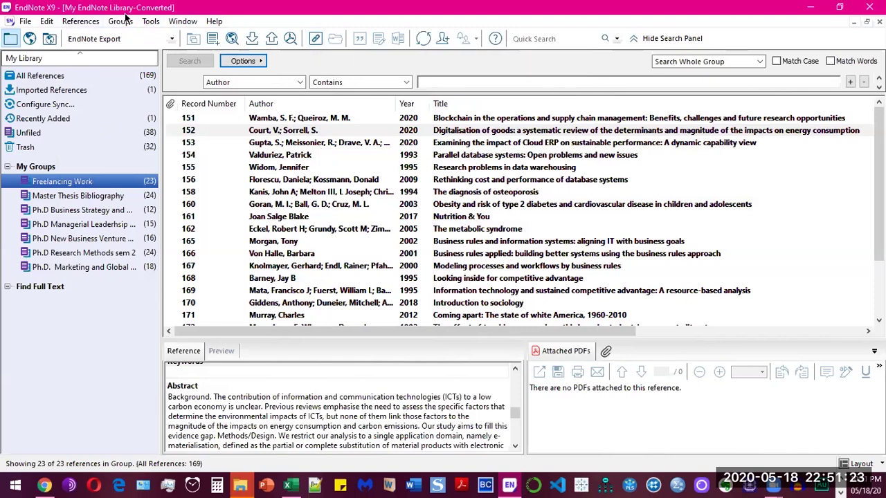
click(236, 62)
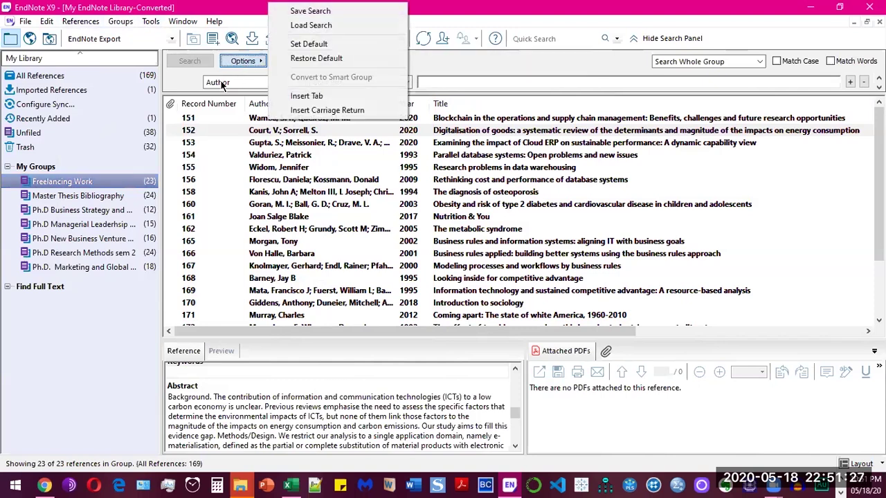
click(143, 27)
click(144, 28)
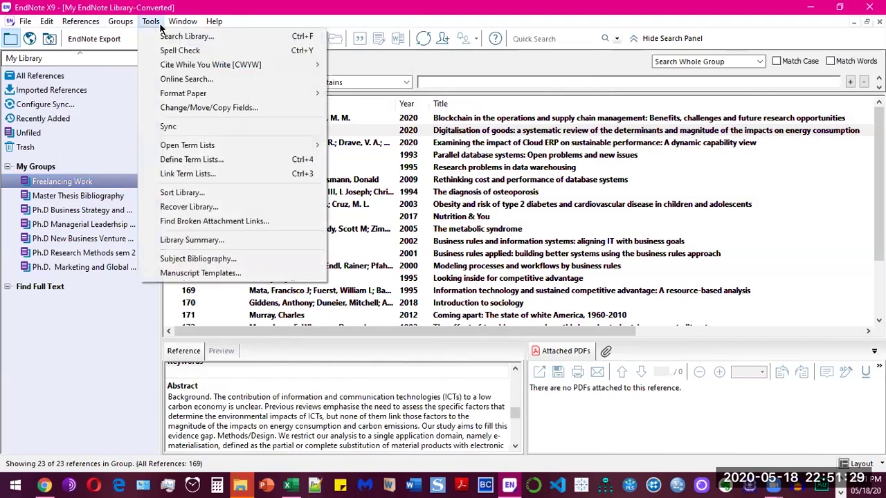
mouse_move(91, 25)
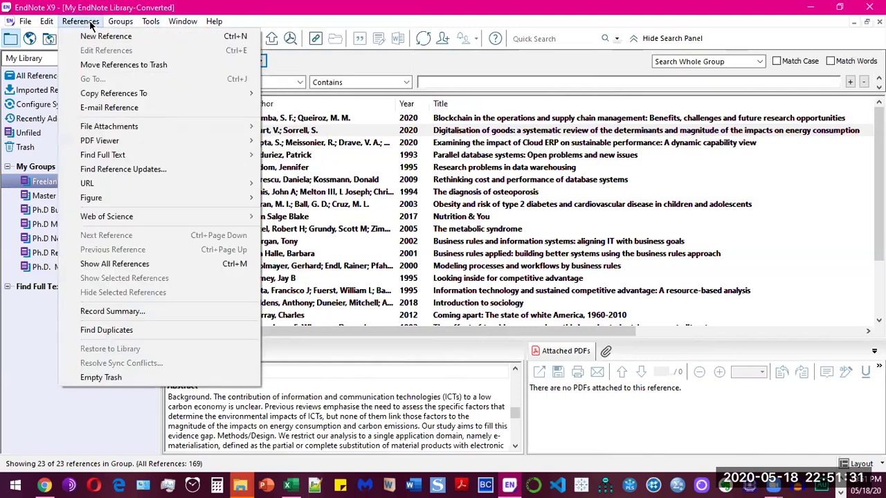
mouse_move(119, 27)
mouse_move(47, 26)
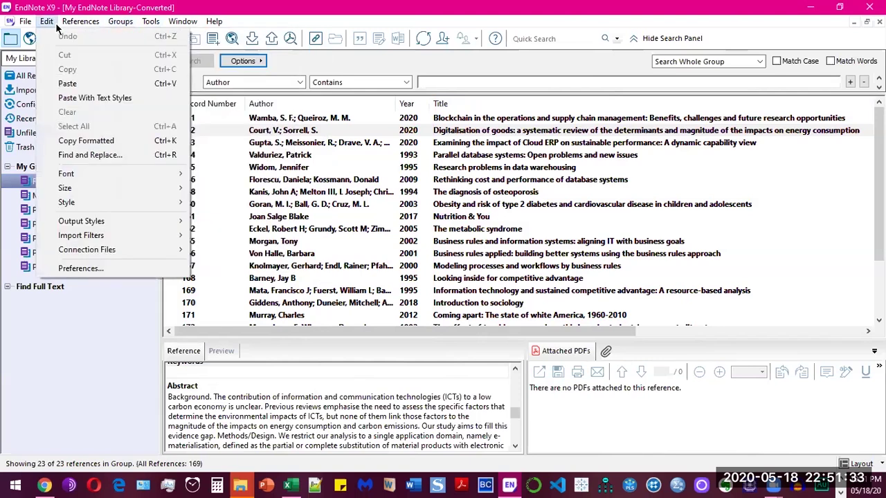
click(225, 271)
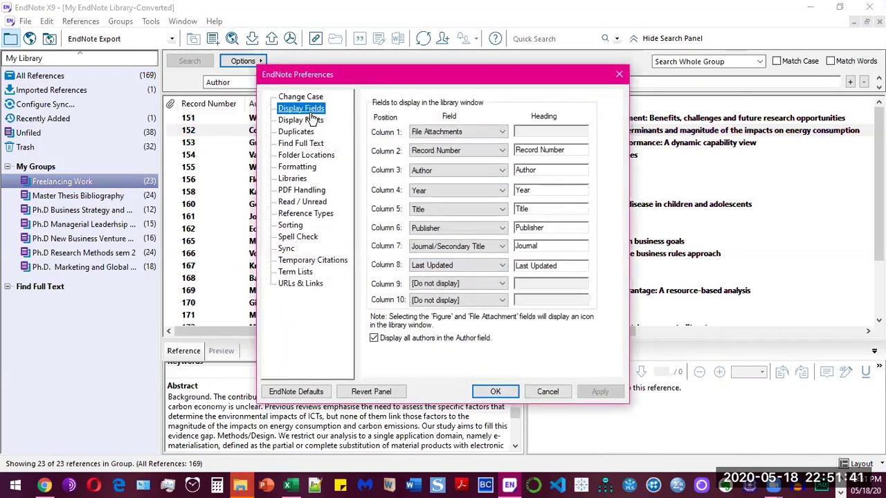
drag(403, 78, 438, 77)
click(651, 74)
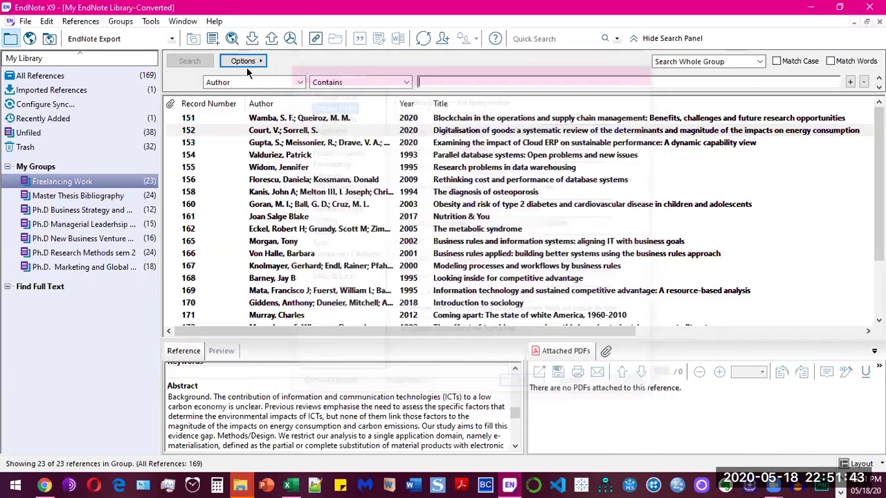
Show the Display Fields preferences for the library window, and move the dialog aside to uncover the reference list
click(46, 20)
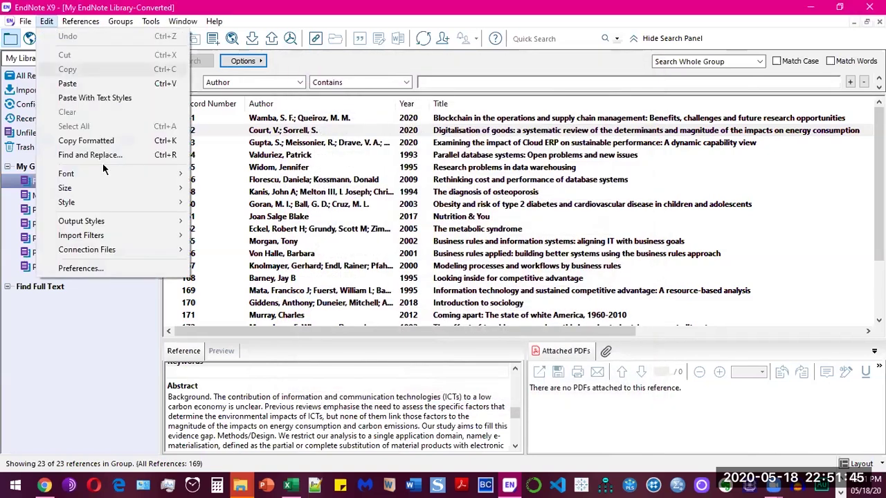
click(103, 269)
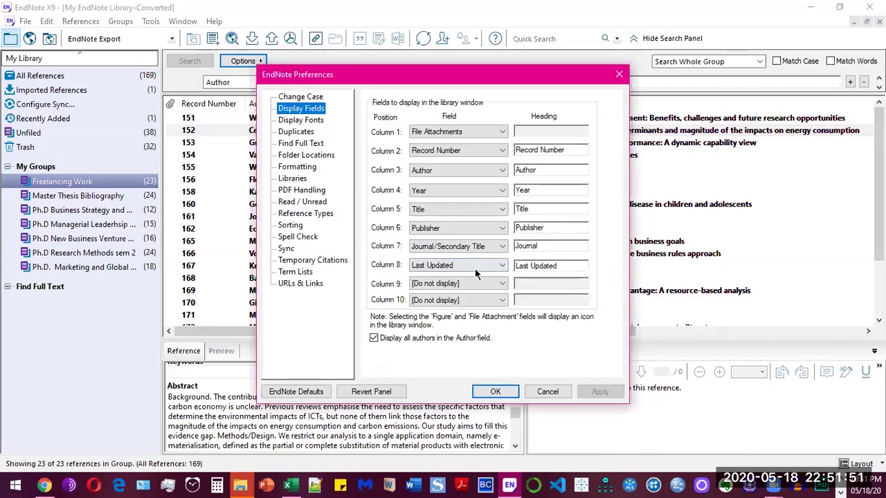
click(316, 110)
drag(465, 76, 685, 32)
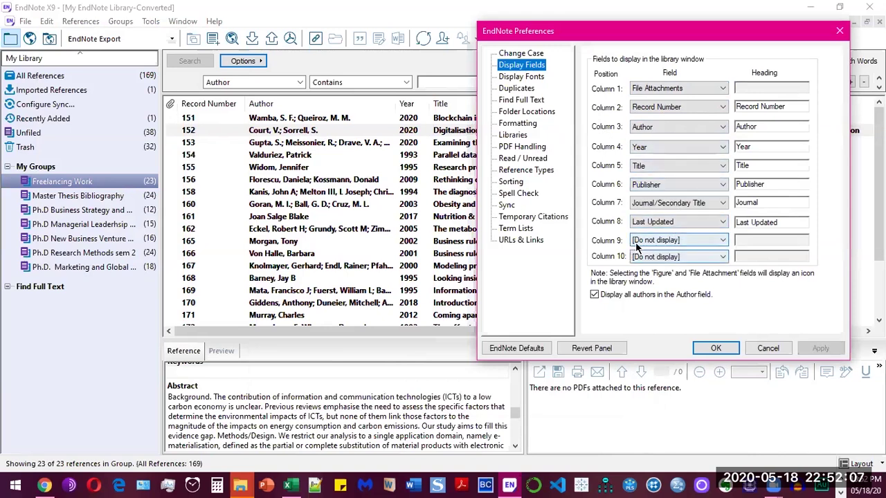
Browse the fields available for Column 9, and close the preferences without applying any change
click(656, 241)
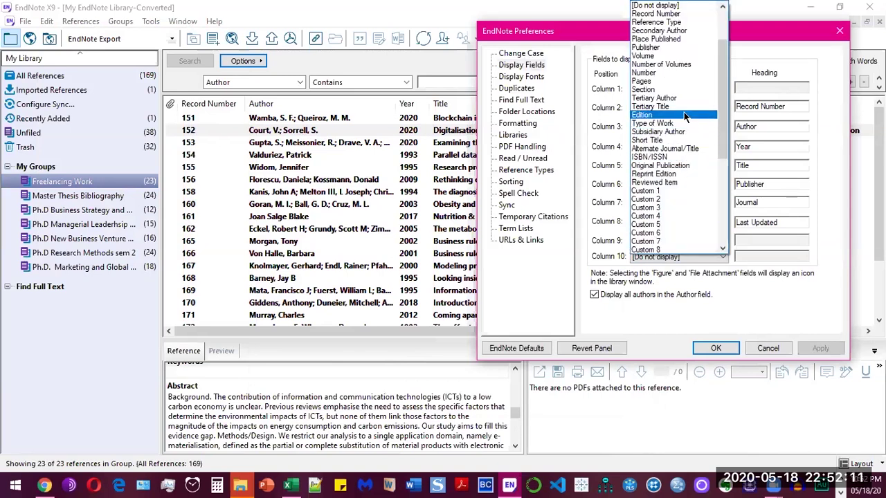
scroll(685, 90, up, 2)
scroll(685, 90, up, 1)
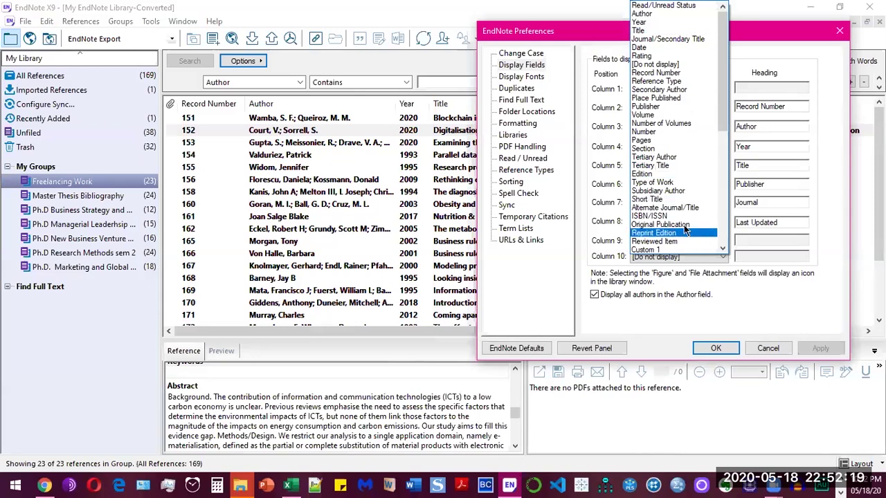
scroll(682, 221, down, 5)
scroll(681, 235, down, 2)
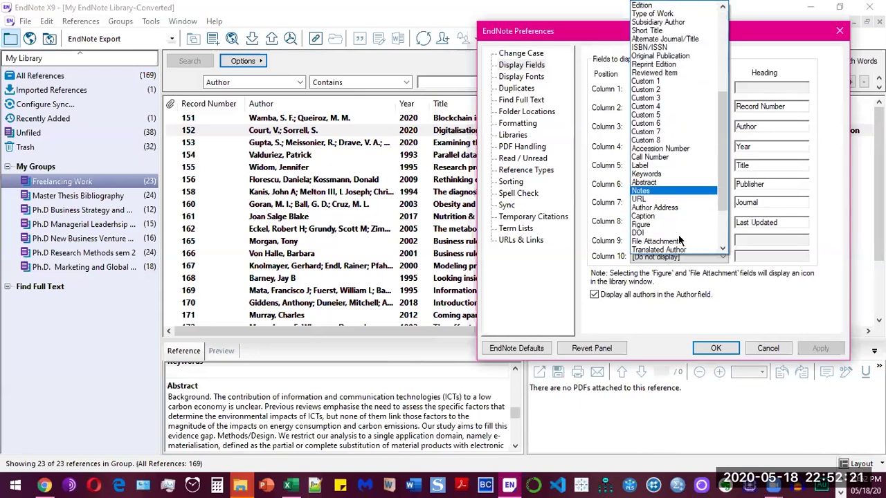
click(683, 317)
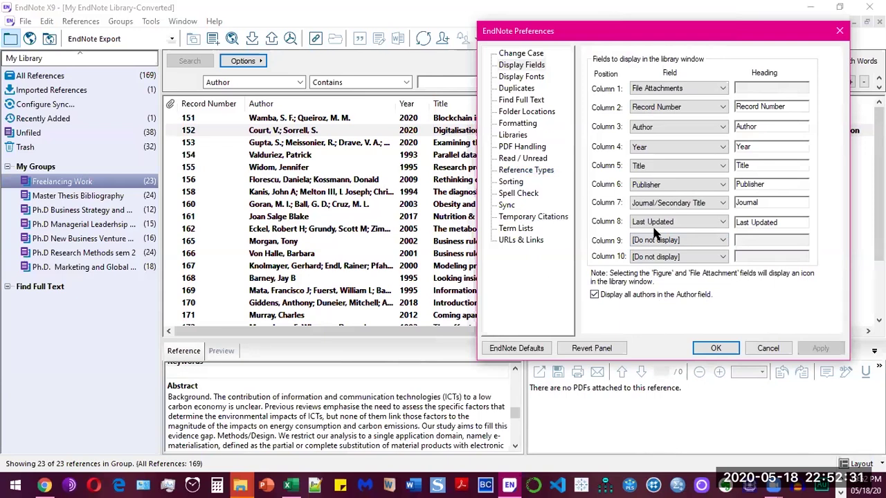
click(776, 348)
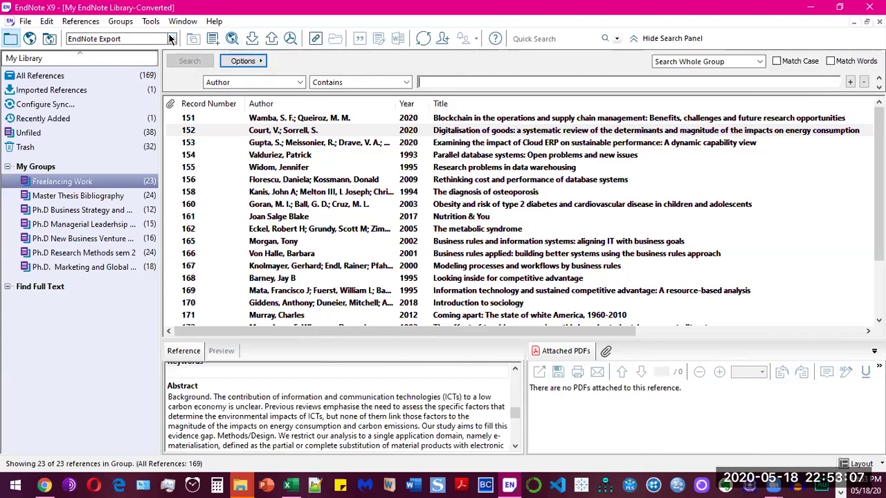
Examine the output styles and their categories in the Style Manager, including Euro J Oral Sciences, and return to the library
click(89, 22)
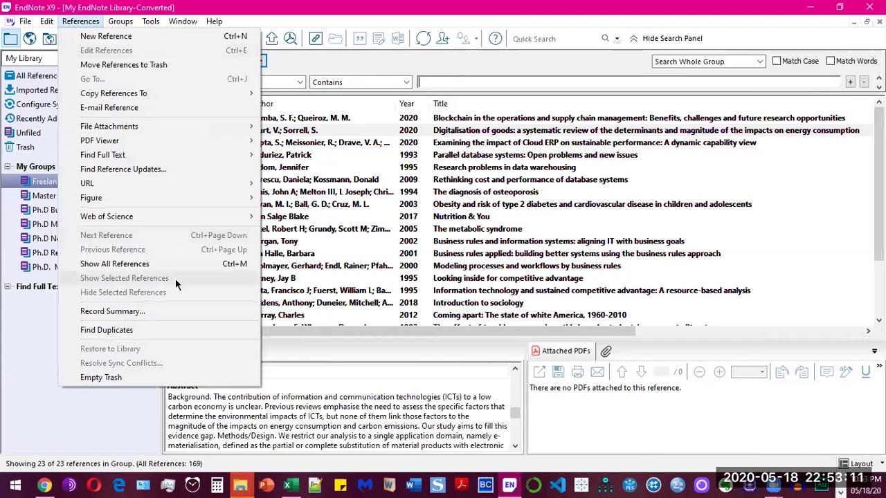
mouse_move(47, 21)
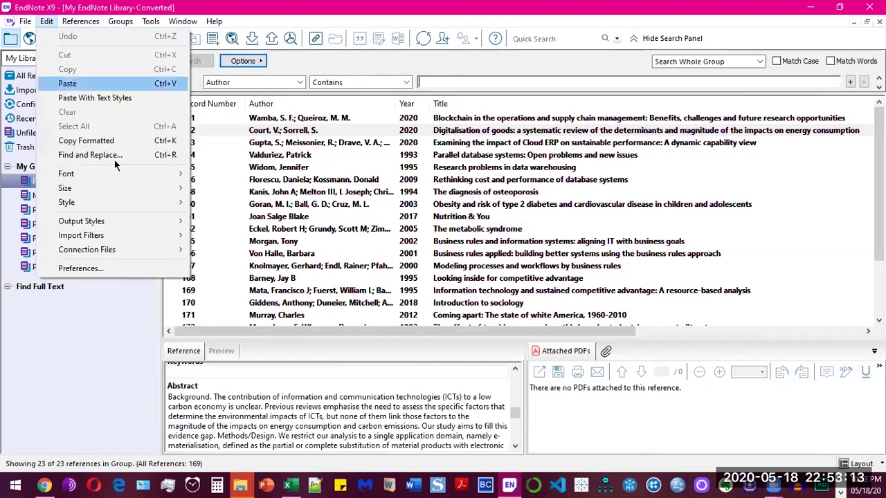
mouse_move(188, 219)
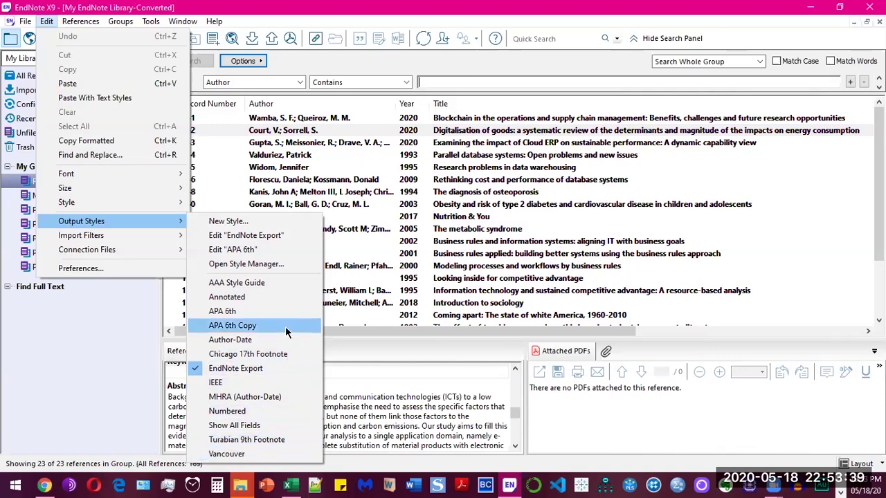
click(289, 266)
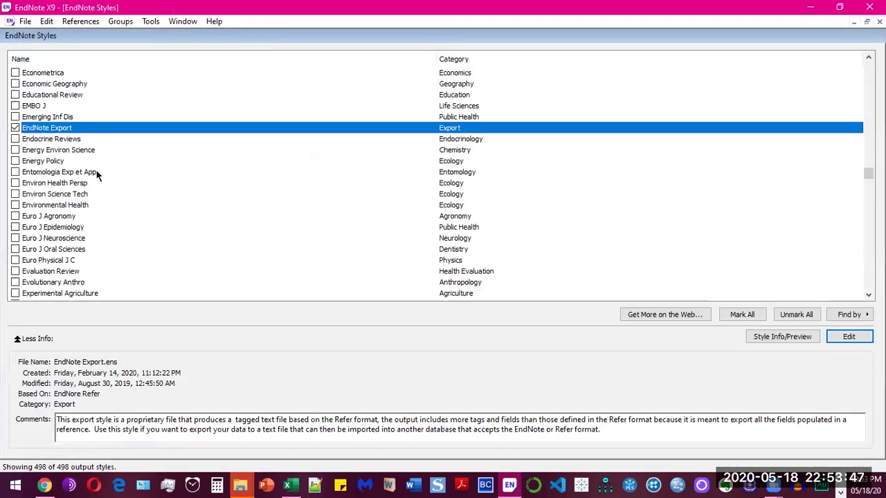
scroll(113, 233, down, 3)
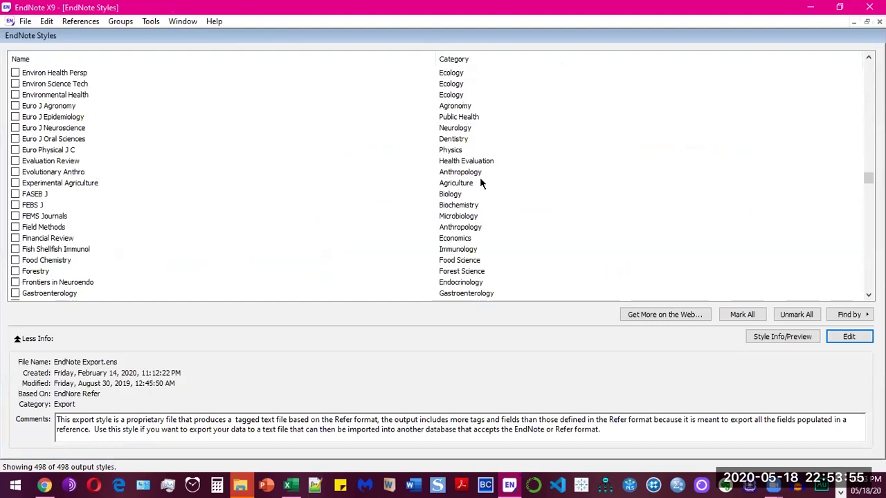
click(464, 142)
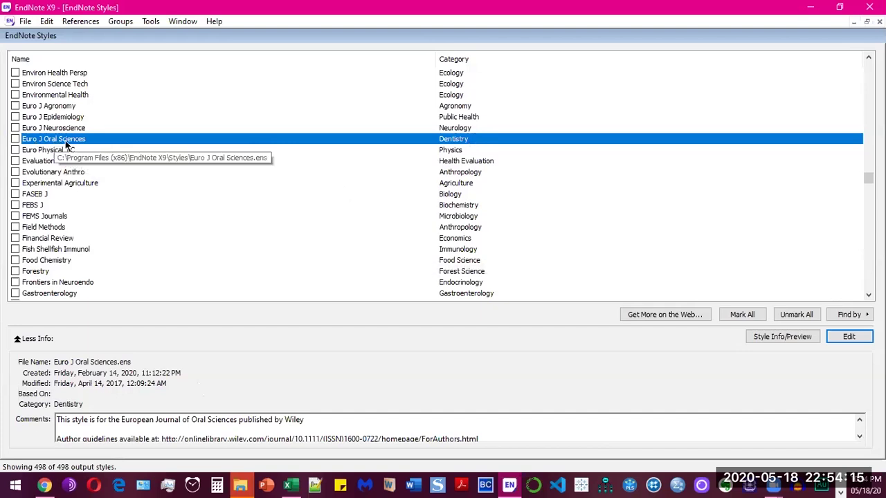
scroll(379, 218, down, 3)
scroll(513, 194, down, 5)
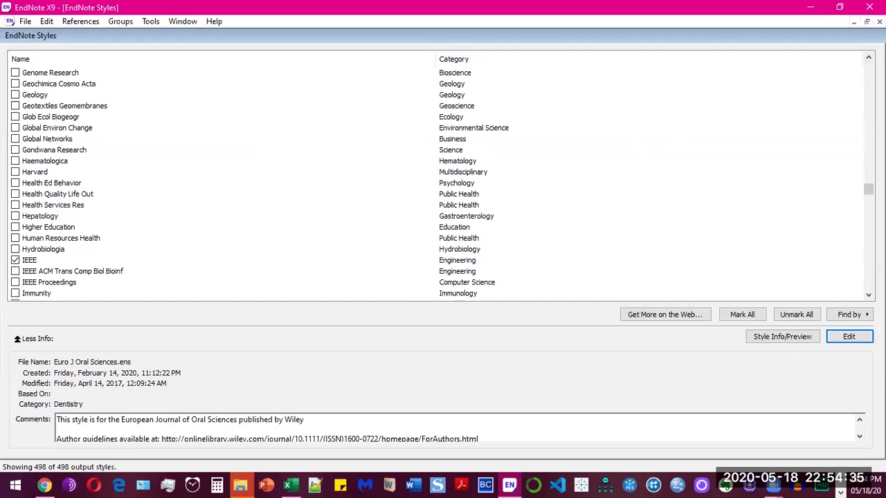
click(879, 21)
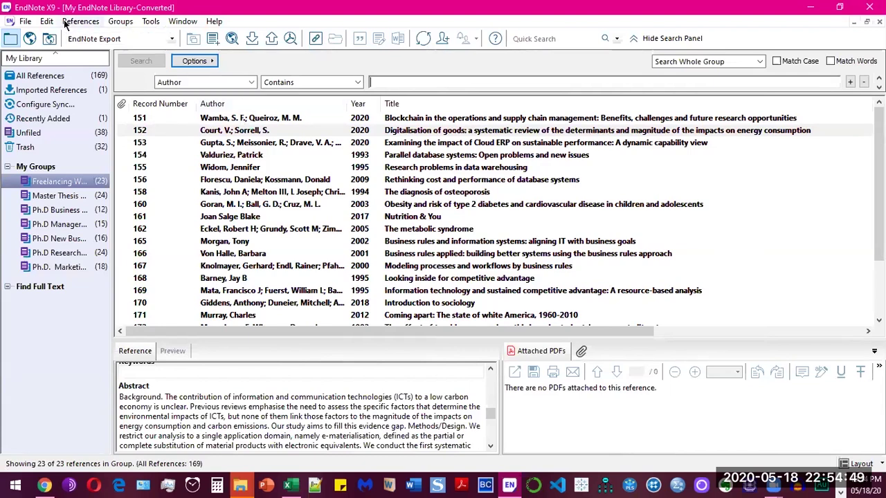
Search the output styles for "harvard", view the Harvard style's details, and close the style chooser without choosing it
click(90, 39)
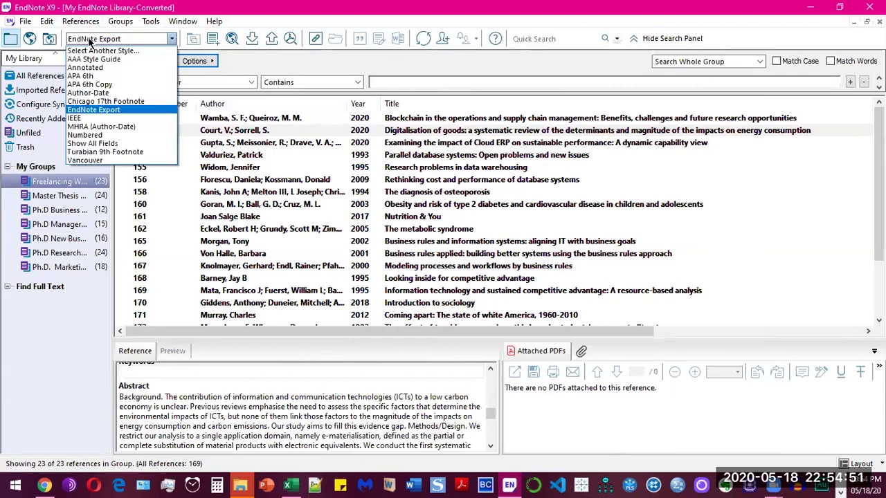
click(138, 51)
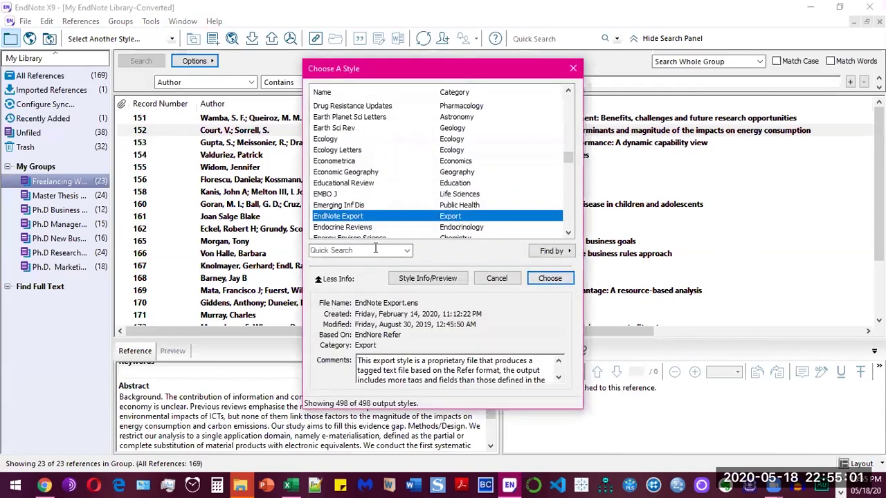
click(375, 250)
text(harvard)
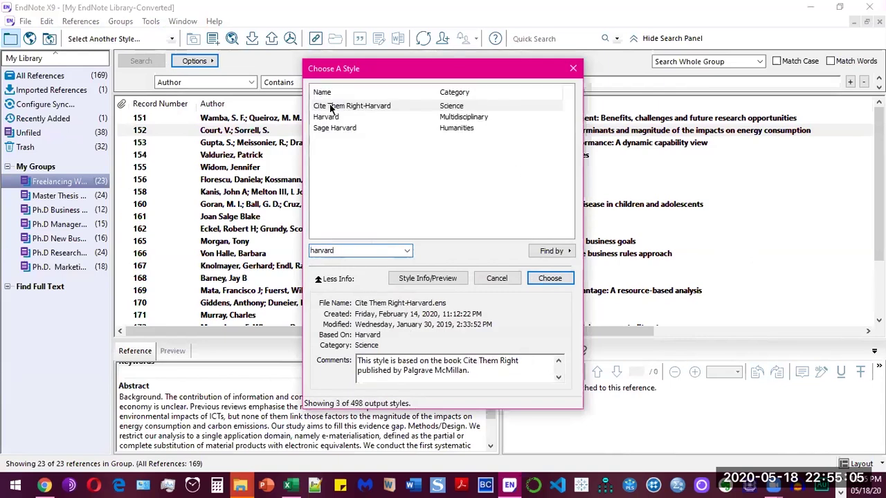
click(339, 116)
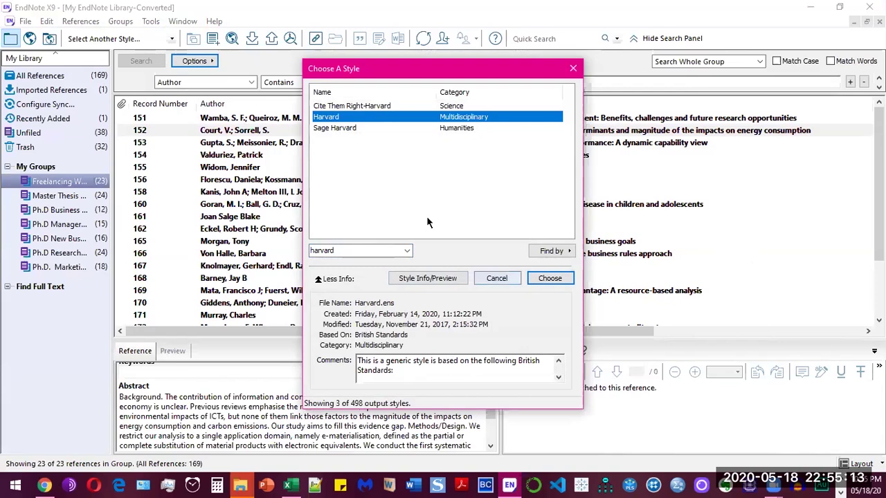
click(571, 75)
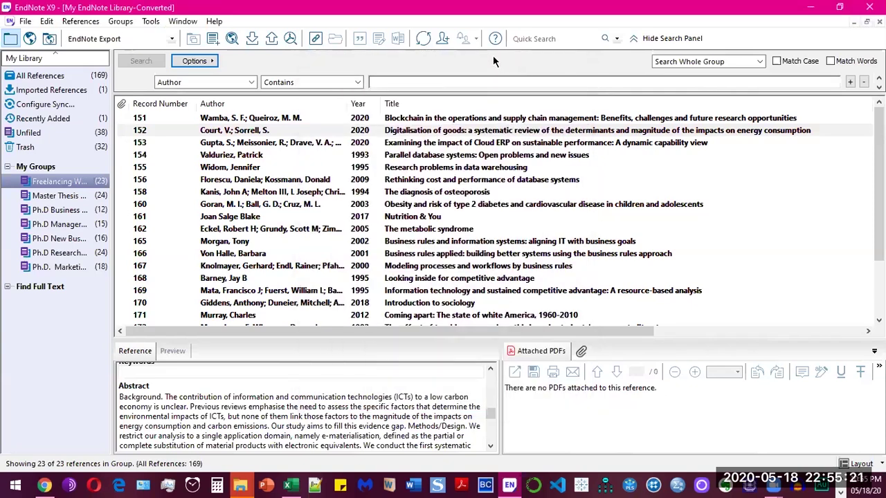
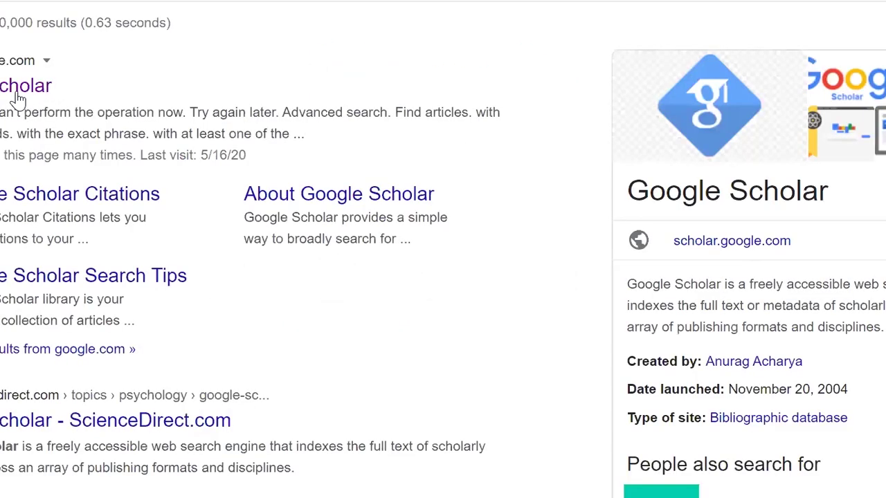
Open Google Scholar from the web search results and search for "domestic violence in pakistan"
click(17, 96)
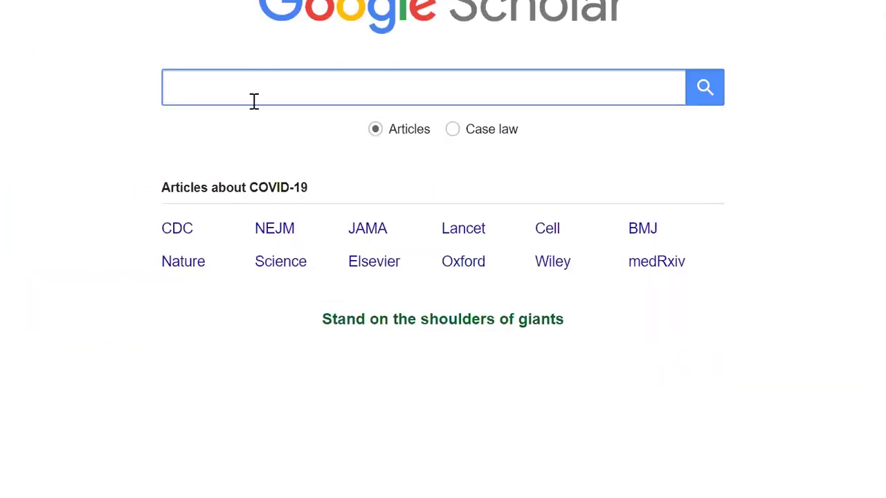
click(254, 102)
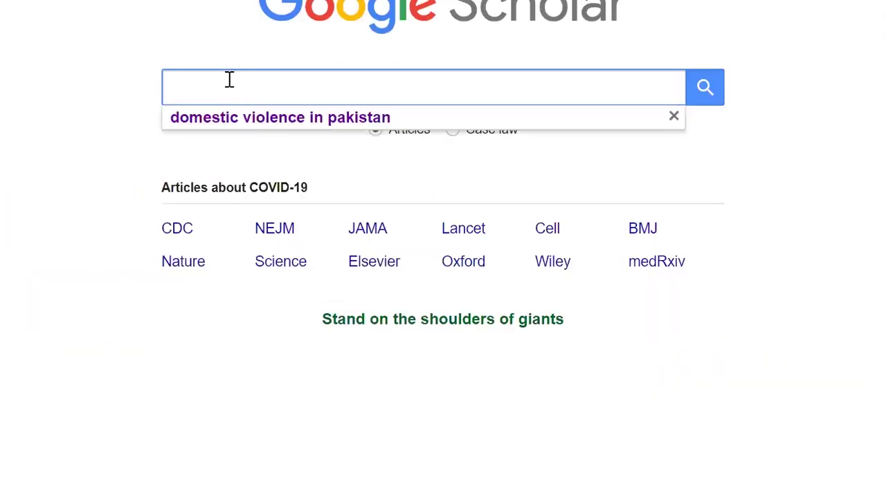
click(251, 117)
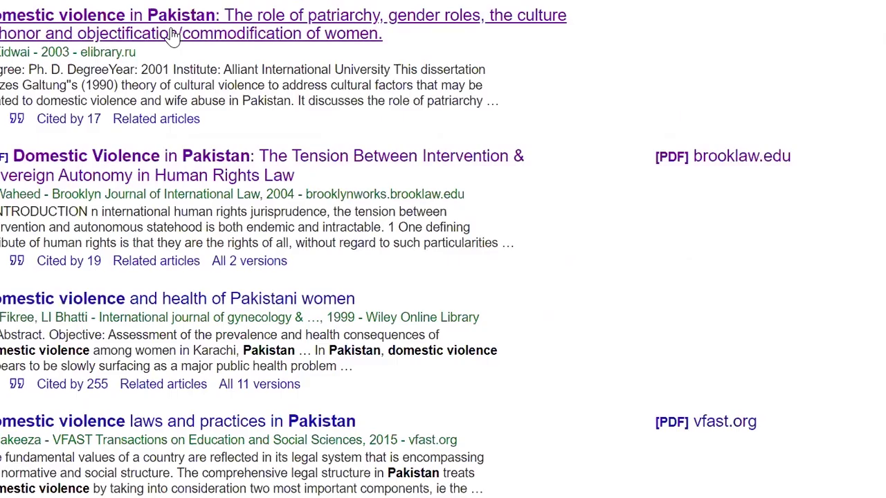
Download the EndNote citation of the first domestic violence article and open the file to add the reference to the library
click(21, 124)
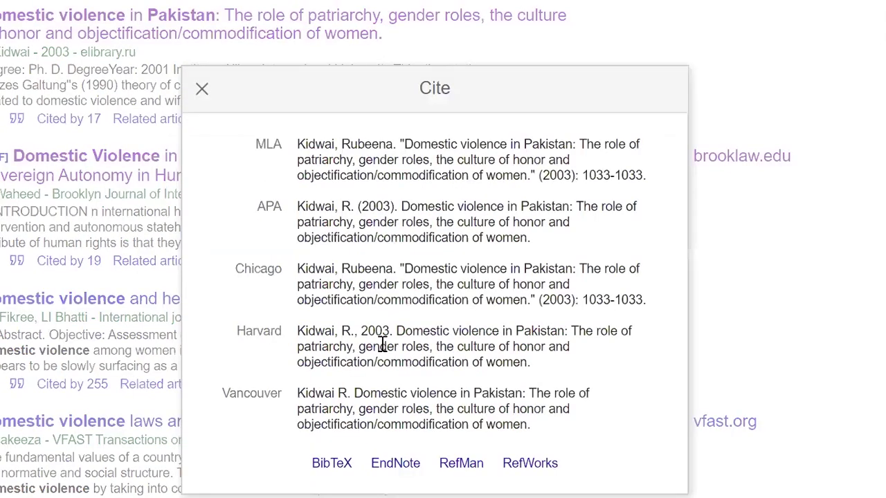
click(398, 464)
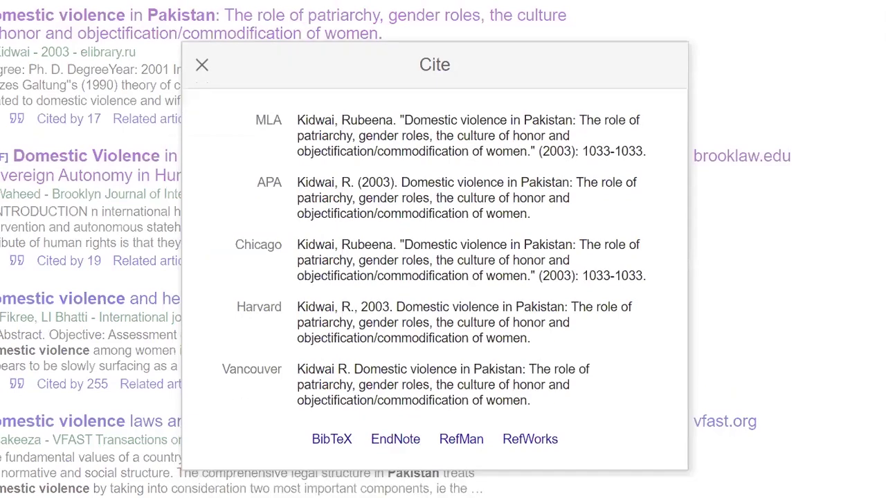
click(208, 485)
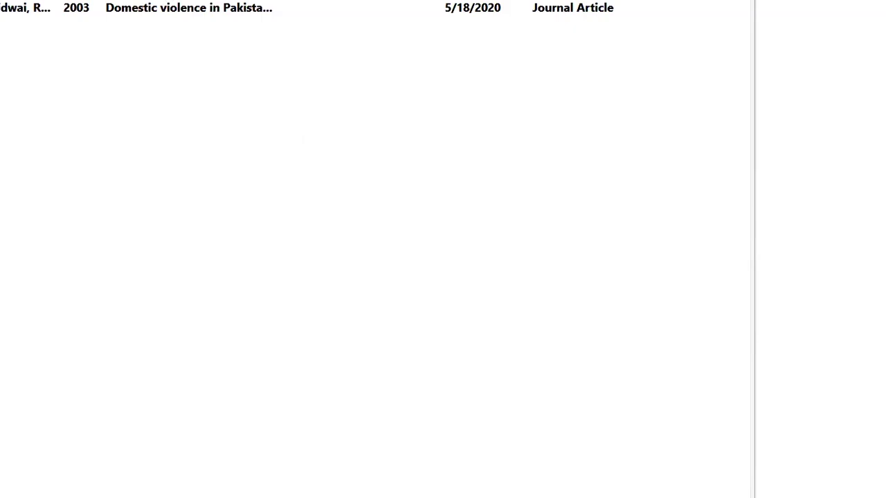
Start a folder import into the library and bring up the folder browser
key(alt+f)
key(Down)
key(Down)
key(Down)
key(Right)
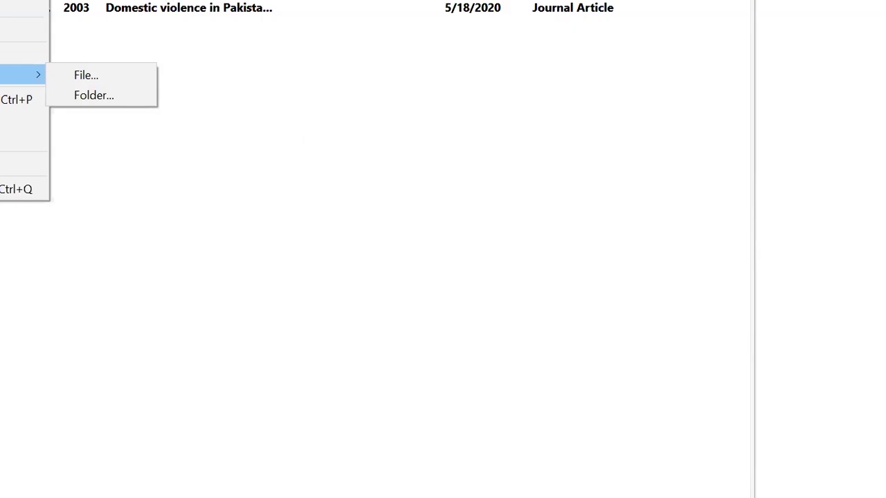
click(94, 95)
click(592, 168)
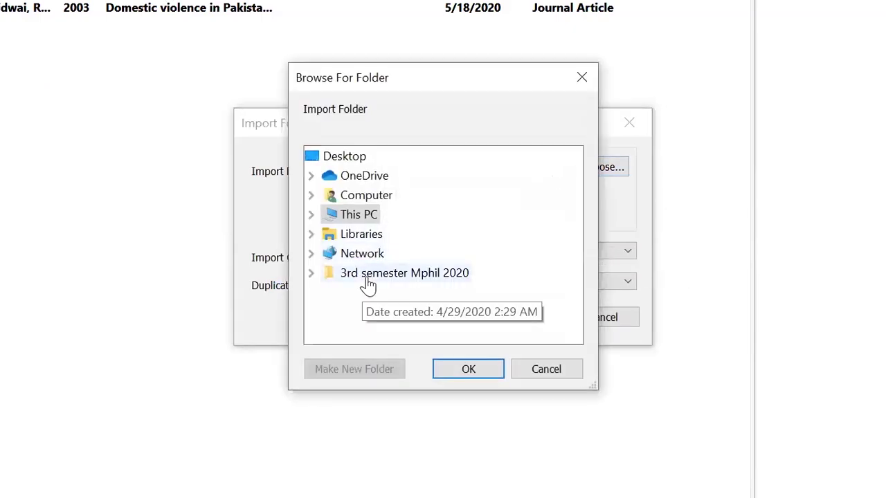
Import the References folder from Literature review in the 3rd semester Mphil 2020 synopsis folder, using the PDF option and Import All
double_click(368, 281)
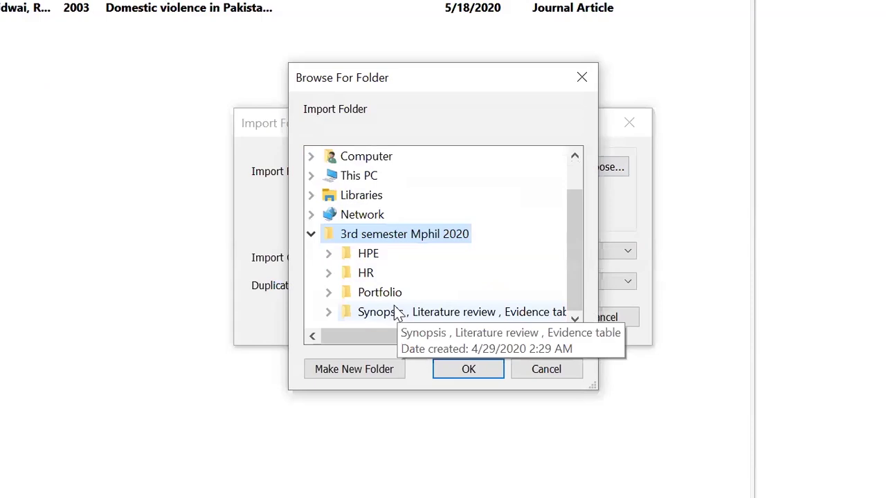
double_click(395, 312)
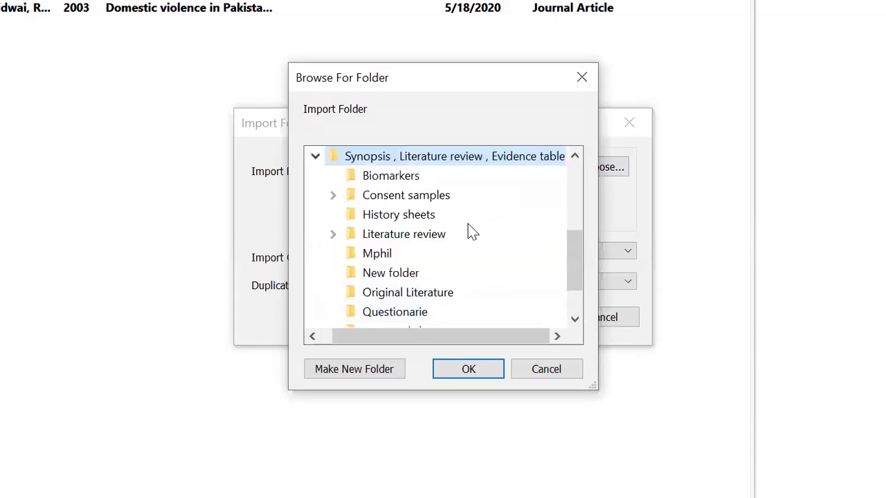
click(418, 301)
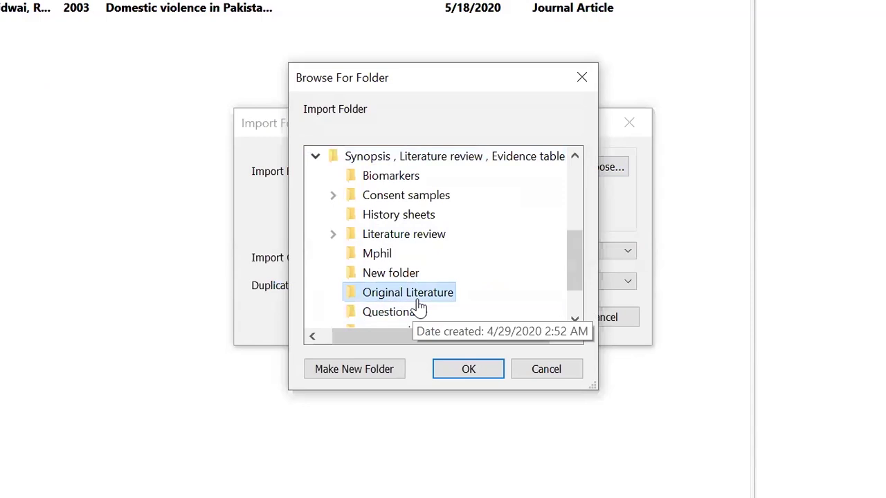
scroll(577, 322, down, 1)
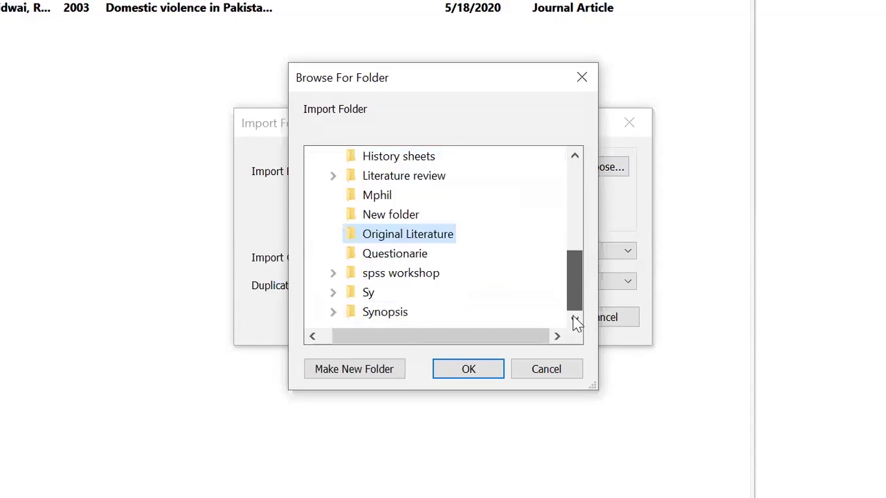
click(409, 177)
click(419, 239)
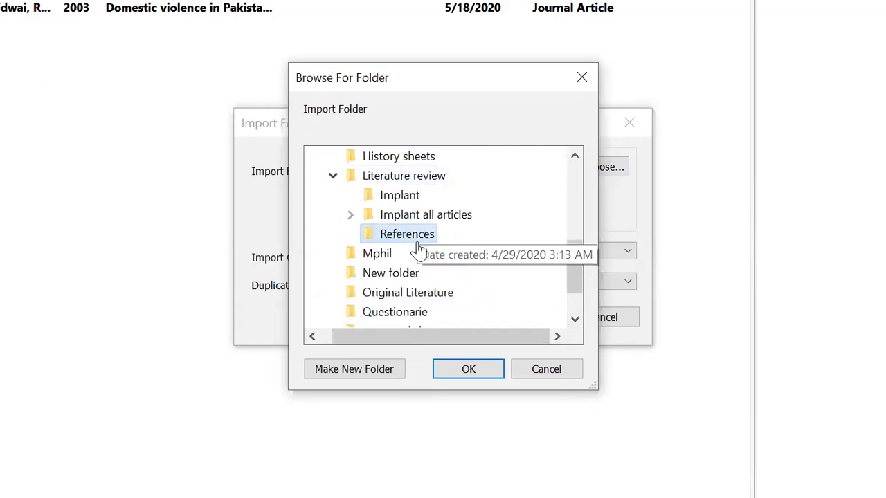
click(446, 374)
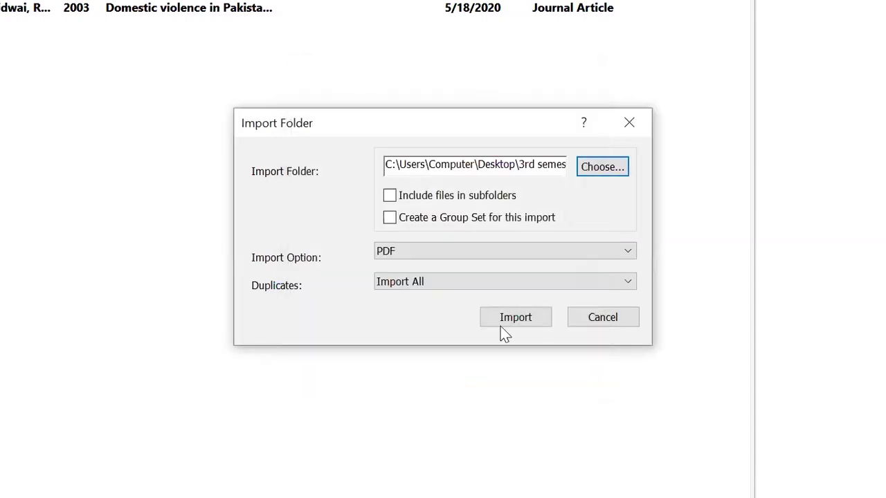
click(547, 322)
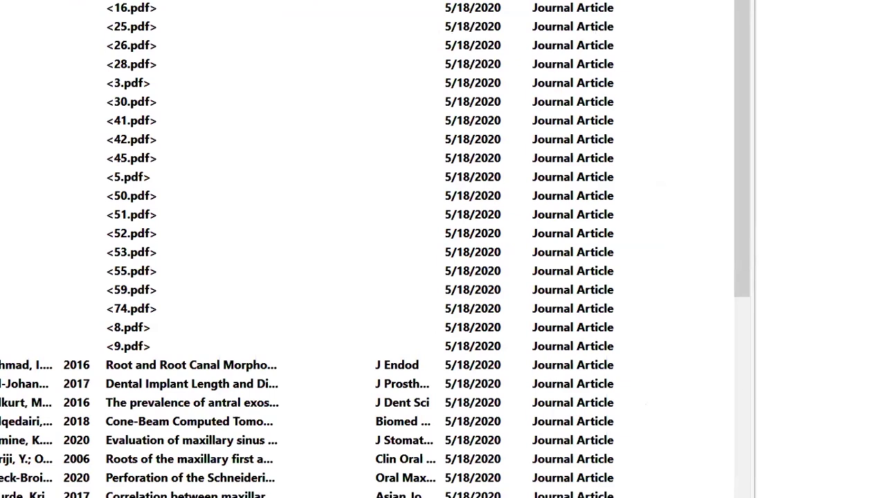
Look through the references imported from the PDF folder
scroll(739, 275, down, 8)
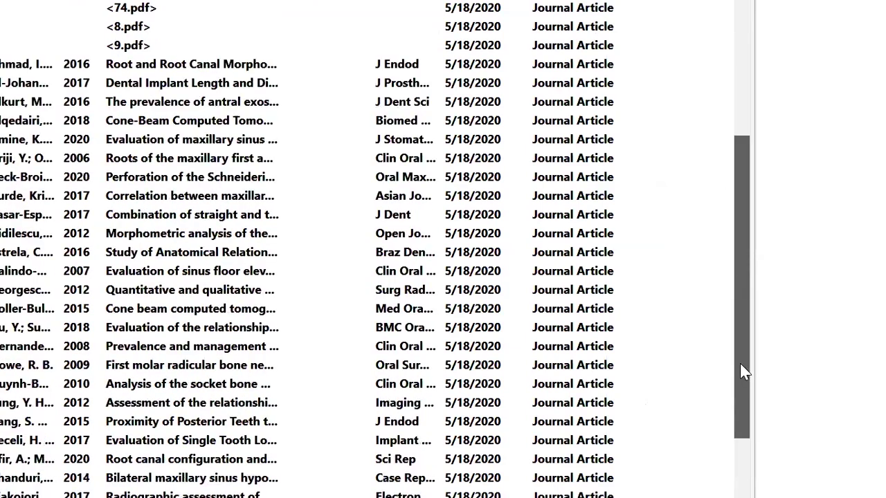
scroll(739, 276, up, 8)
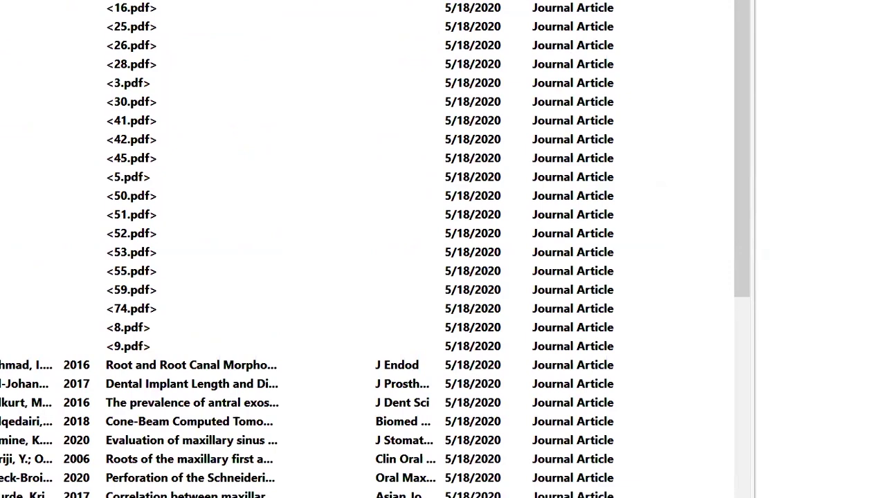
key(alt+f)
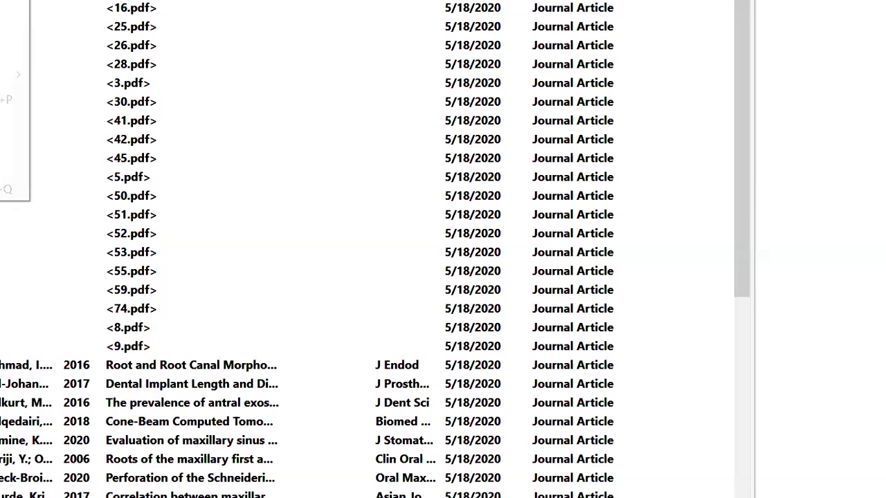
key(Escape)
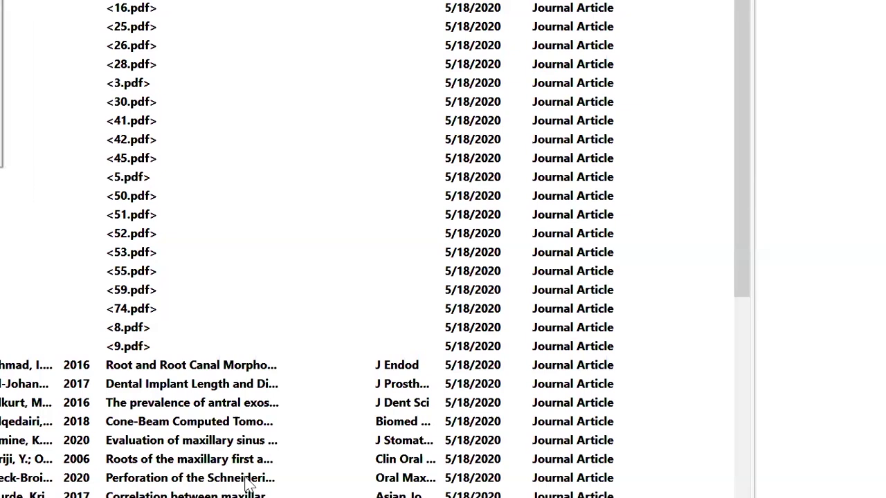
click(147, 407)
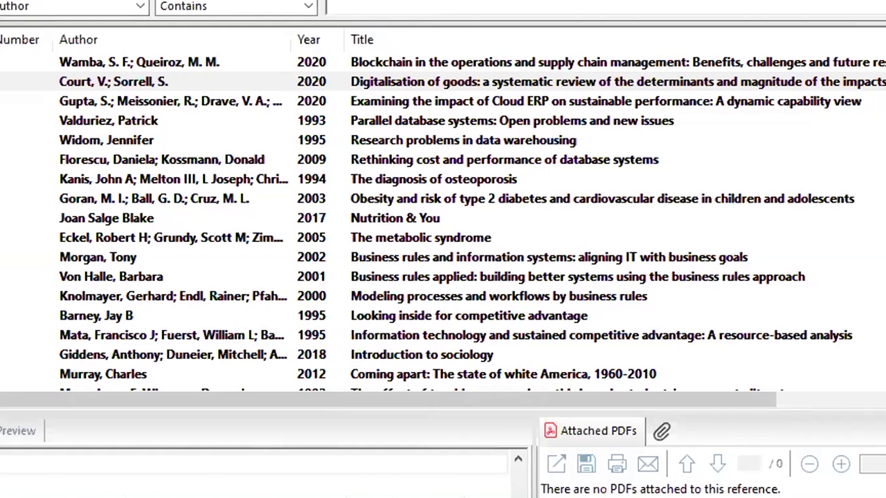
Browse the output style list and preview the citations of "Rethinking cost and performance of database systems" and "The metabolic syndrome"
key(alt+Down)
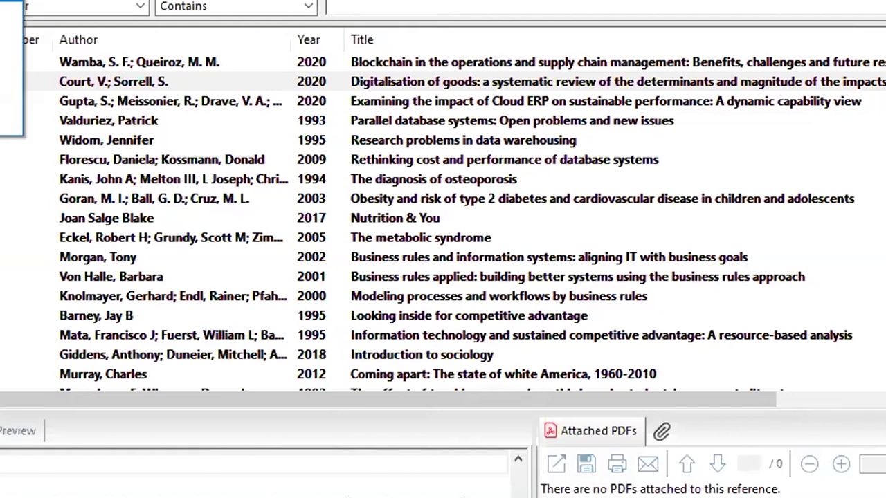
key(Escape)
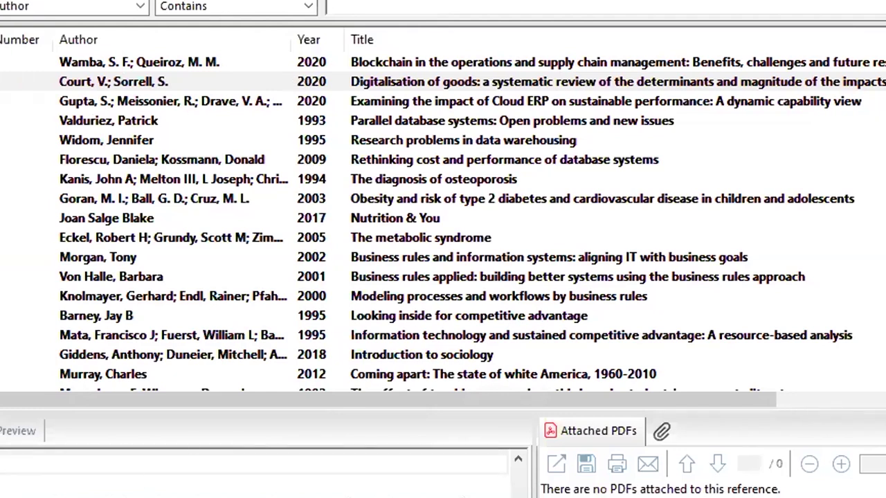
click(162, 159)
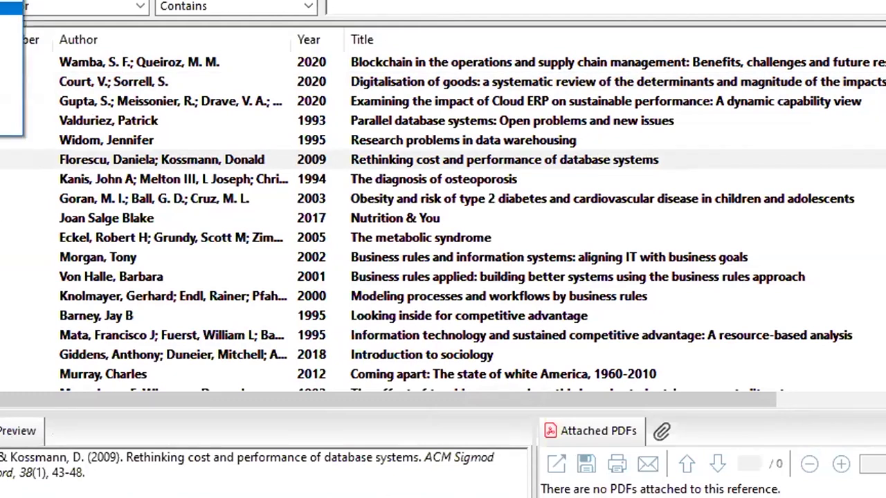
click(11, 128)
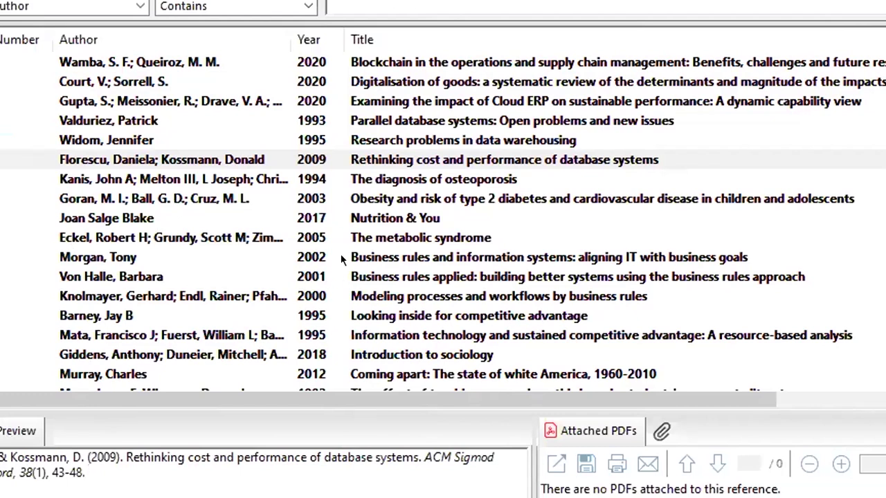
click(226, 233)
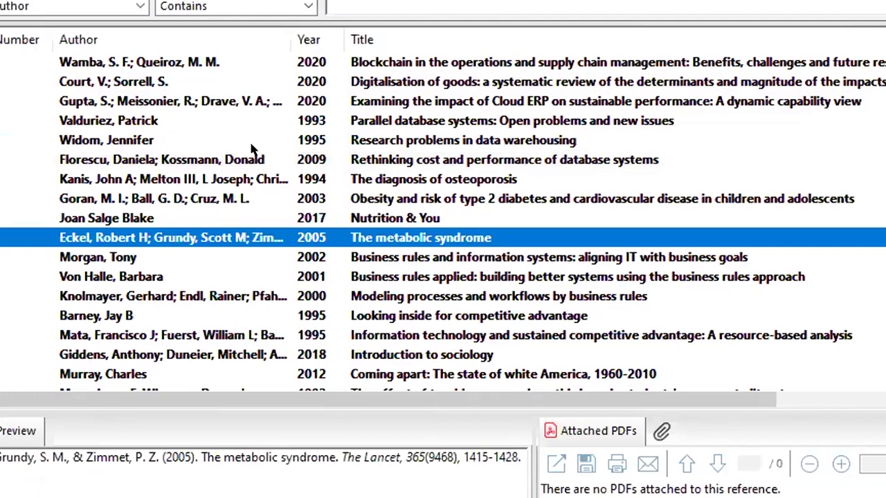
Start an export of "Parallel database systems: Open problems and new issues" and examine the available export file types
click(210, 119)
key(alt+f)
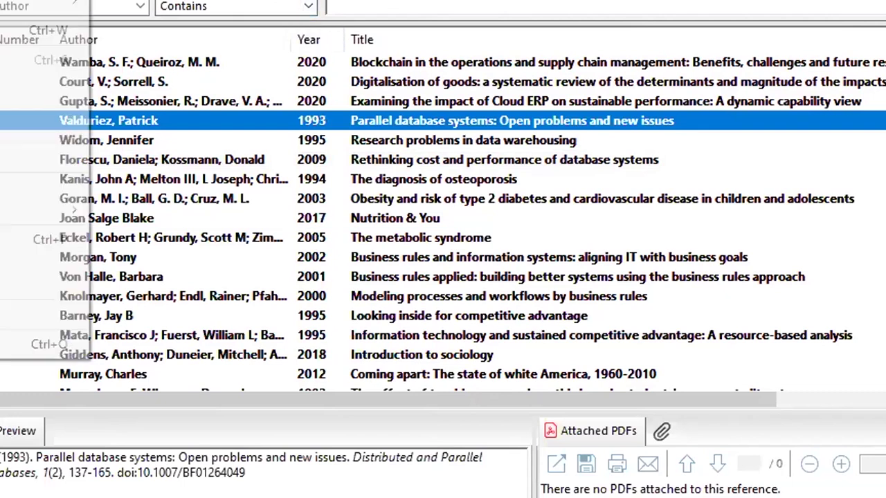
key(Down)
key(Down)
key(Up)
key(Return)
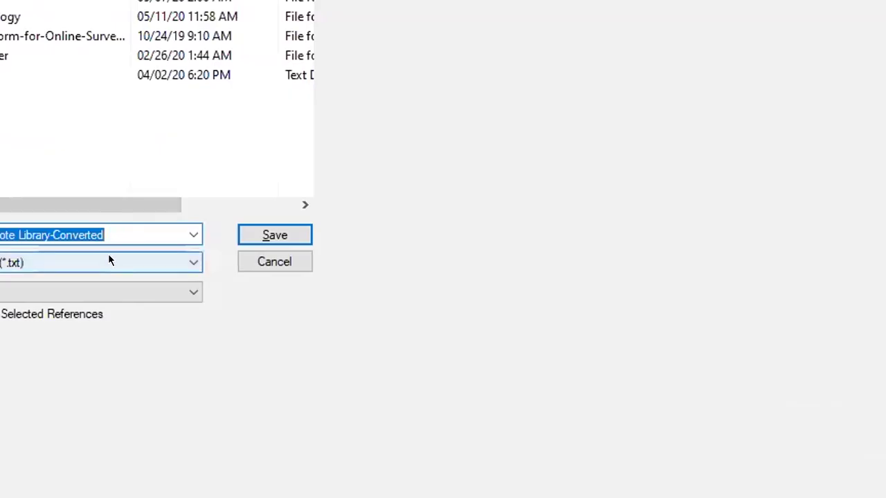
click(109, 259)
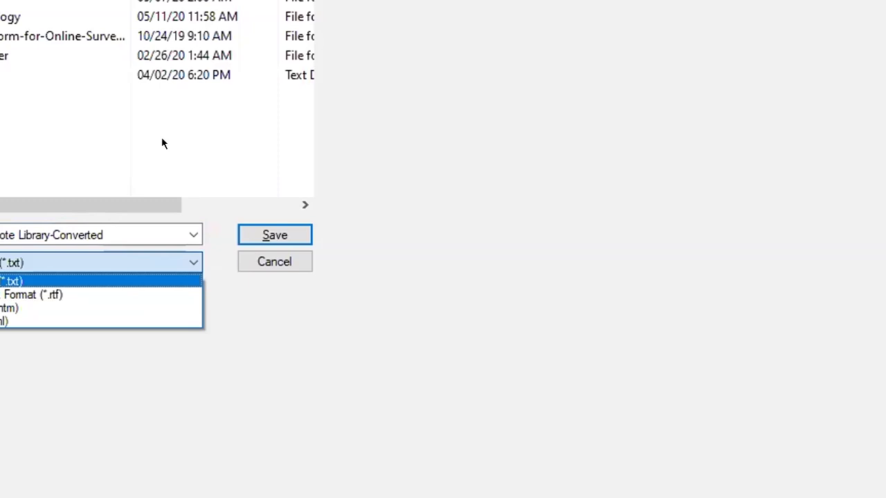
click(299, 261)
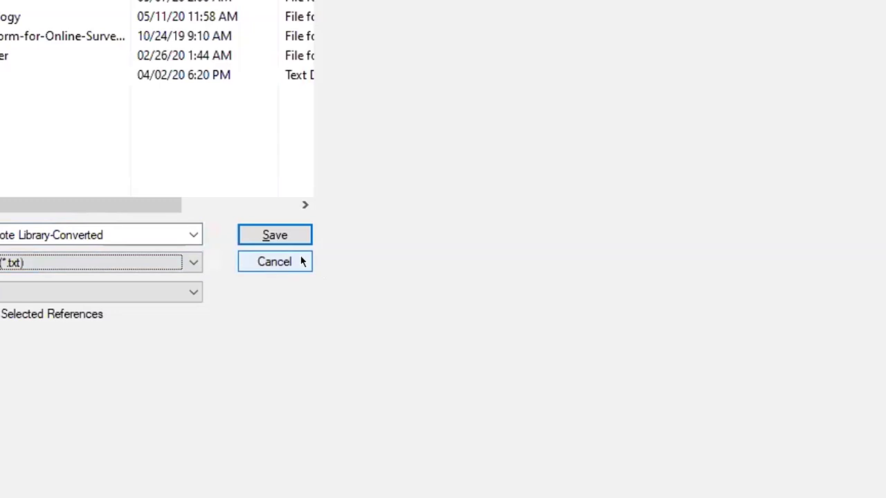
Cancel the export and, in the Excel literature review sheet, clear the author entry below the sample article
click(301, 264)
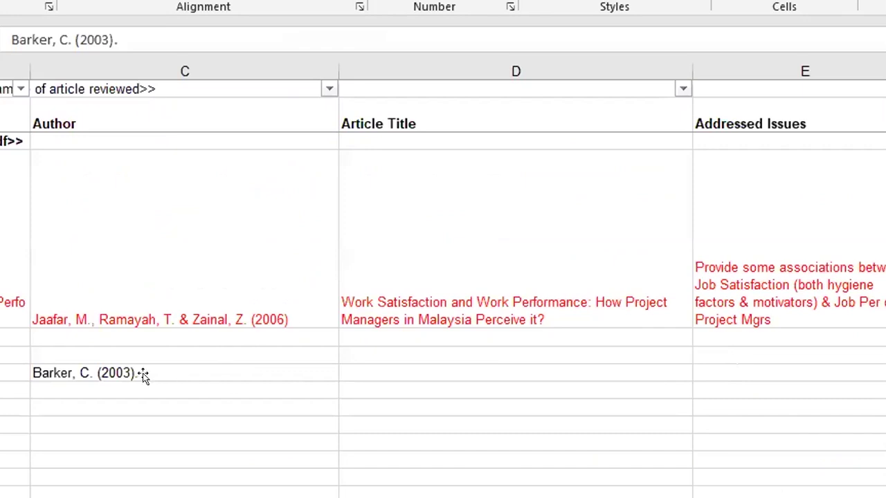
click(144, 373)
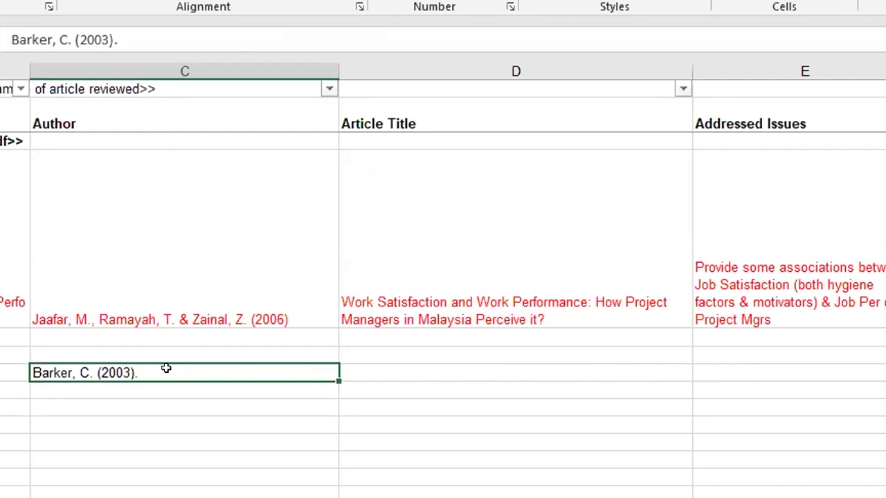
key(Delete)
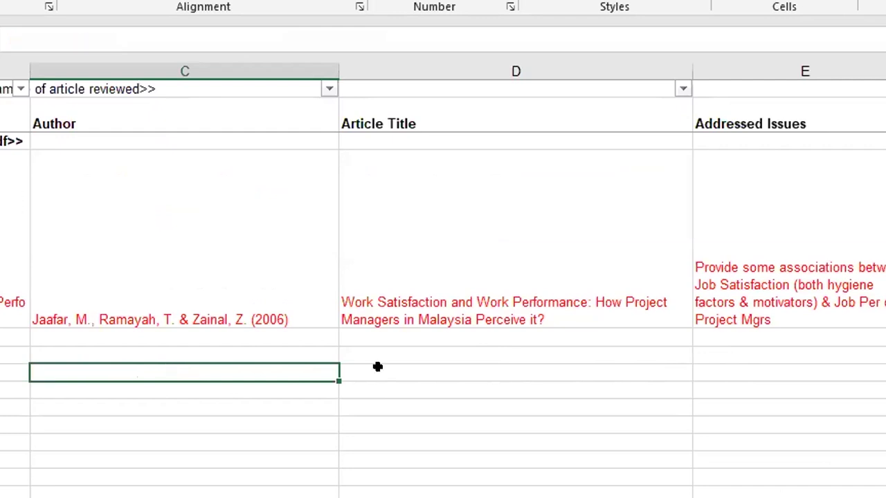
click(159, 349)
click(38, 332)
click(12, 334)
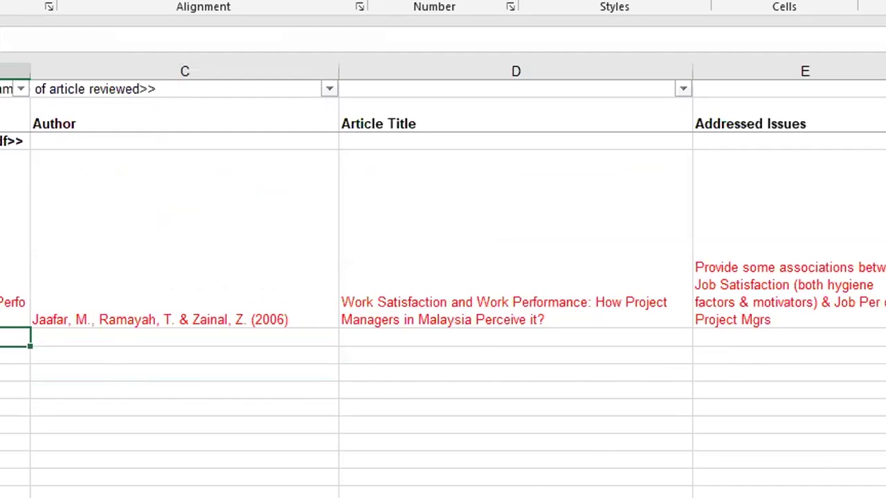
mouse_move(548, 497)
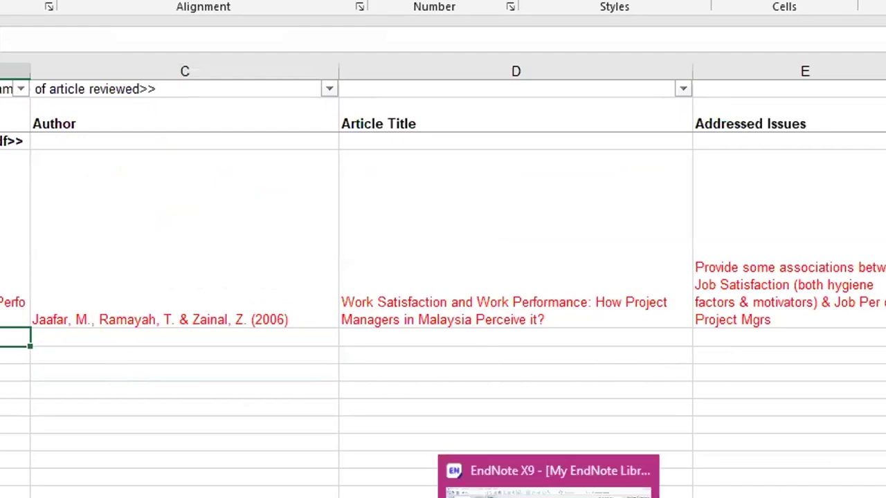
click(164, 389)
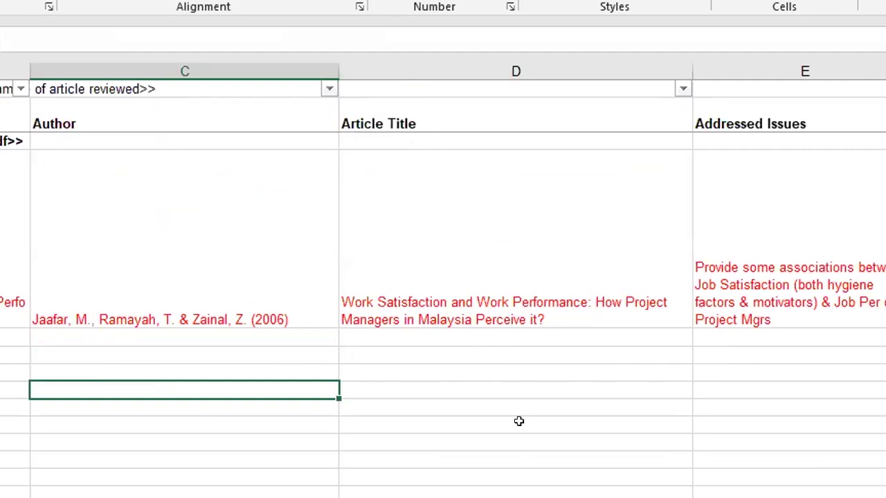
Switch to EndNote and enlarge the preview area below the reference list
key(alt+Tab)
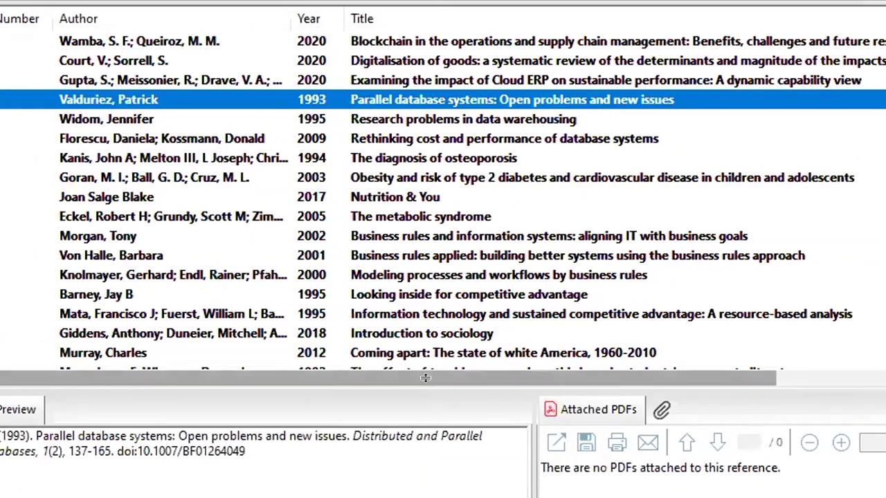
drag(425, 380, 410, 299)
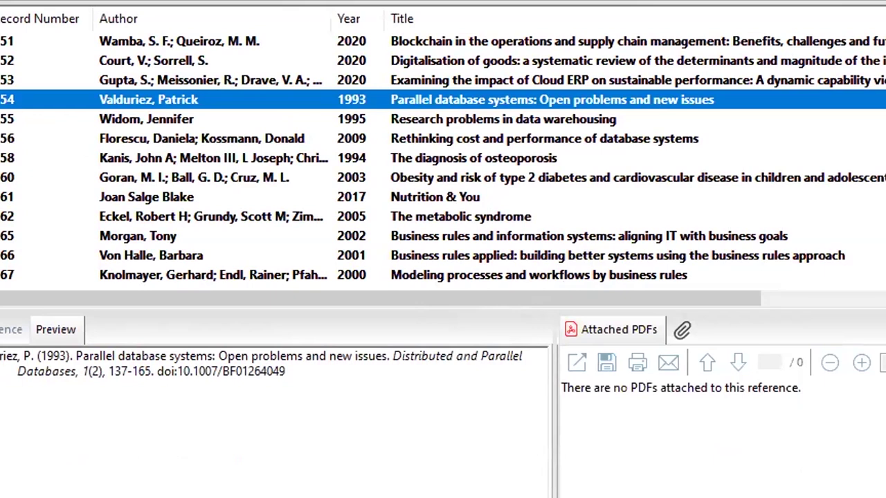
right_click(0, 127)
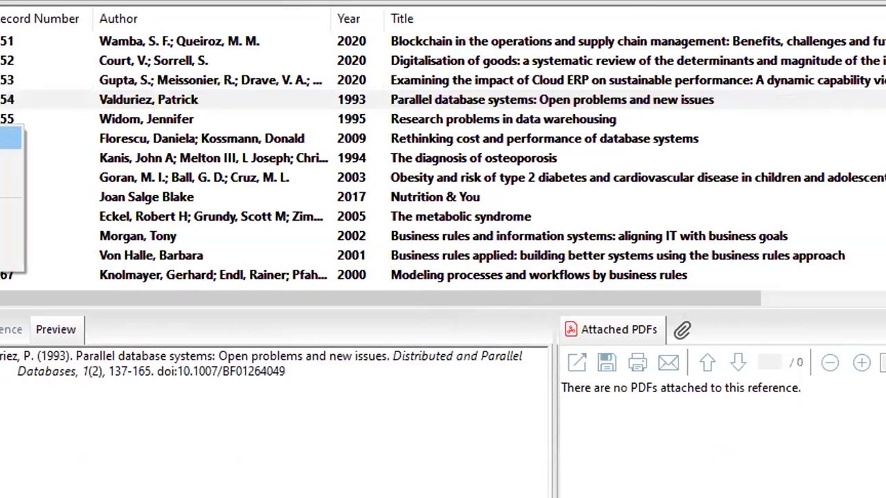
key(Escape)
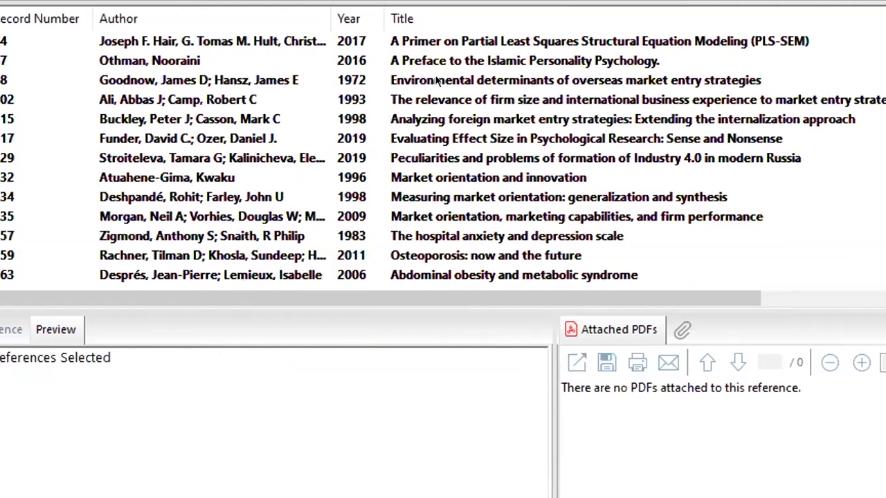
Put "Environmental determinants of overseas market entry strategies" into a group of its own and delete that group
click(361, 80)
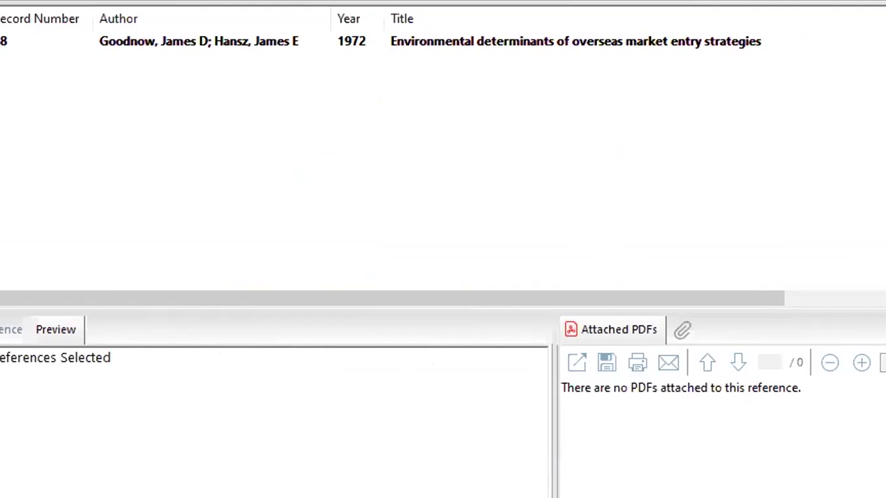
key(shift+F10)
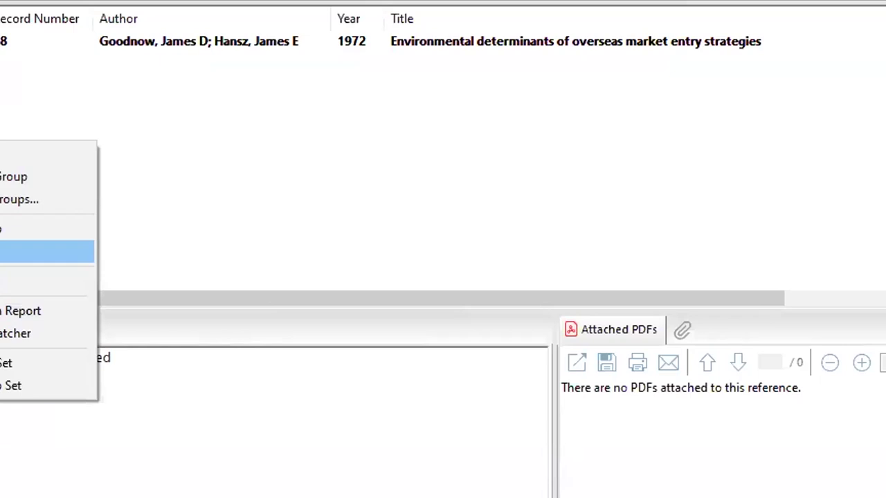
key(Return)
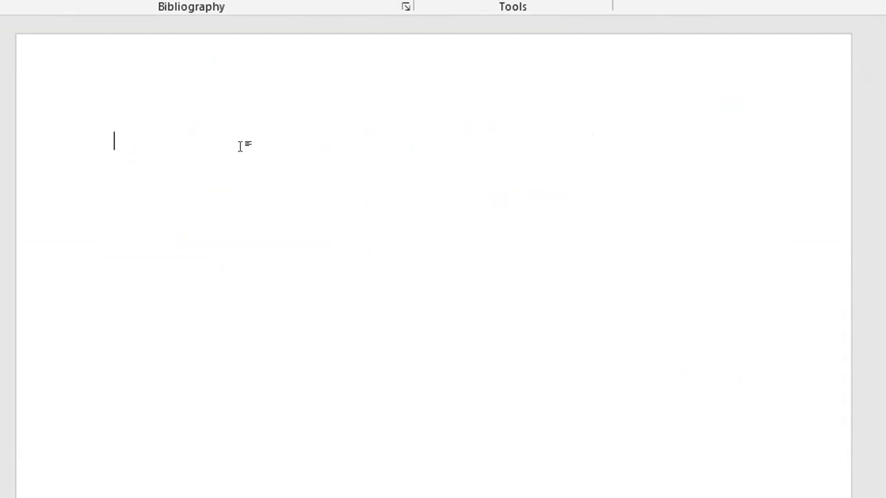
Write "Entry barriers to international markets are high" in the blank Word document
text(Entry barriers to internaton)
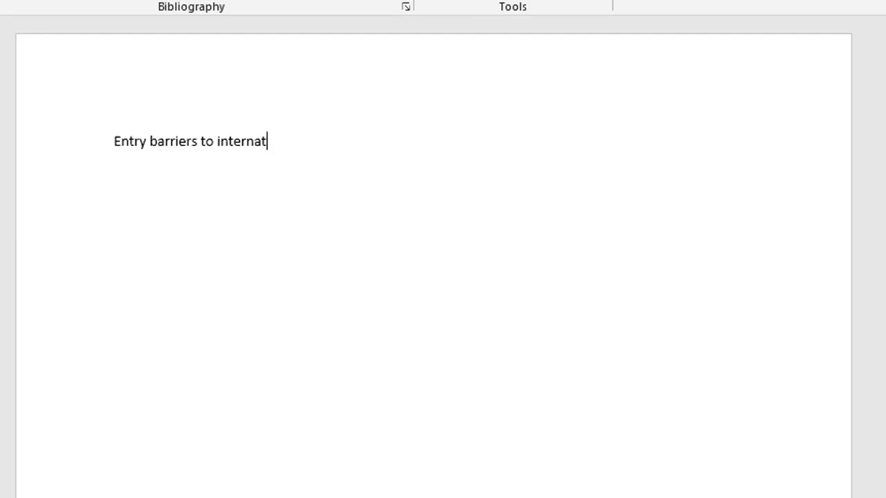
key(BackSpace)
key(BackSpace)
text(ional markets are high)
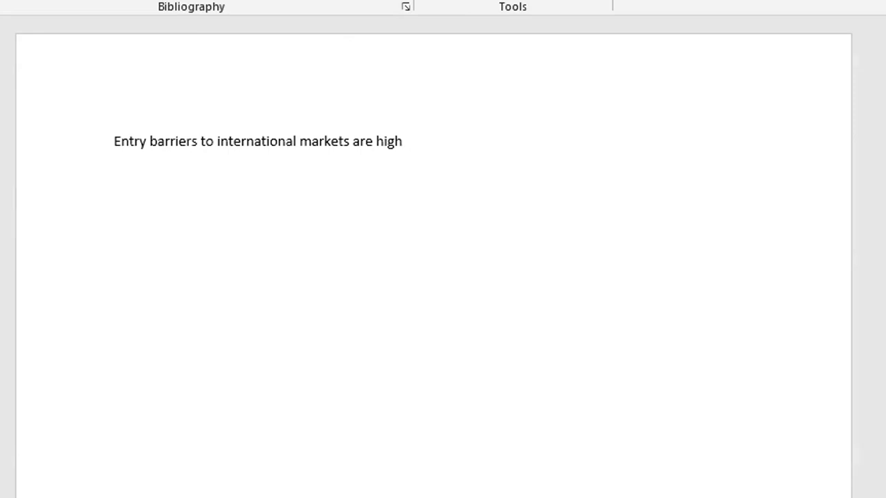
Search the EndNote library from Word for "entry barrier" and insert the 2016 article on foreign market entry barriers as a citation
key(alt+7)
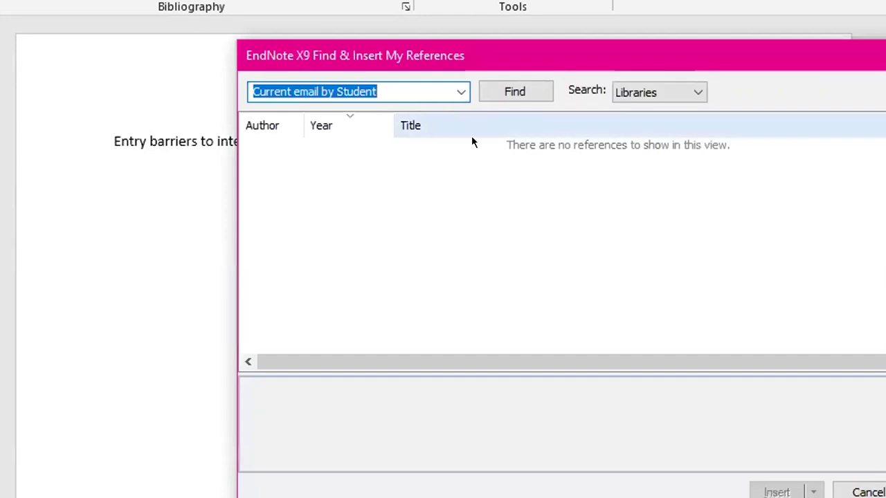
key(BackSpace)
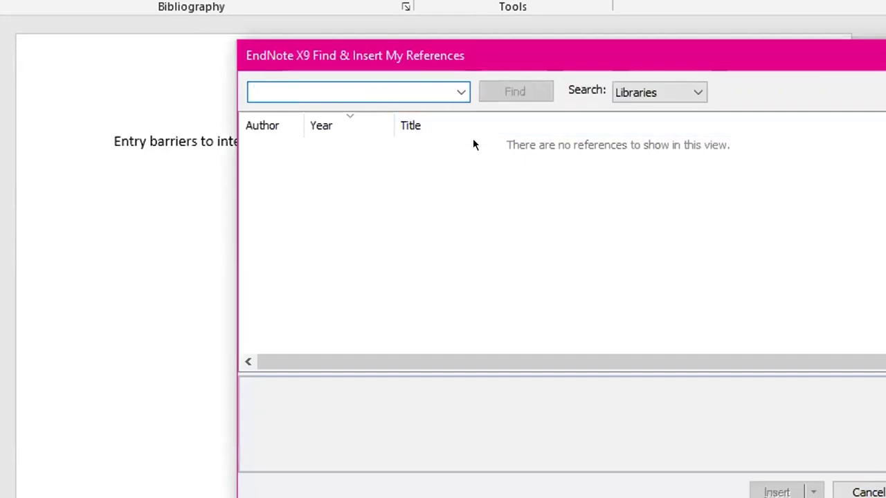
text(entry)
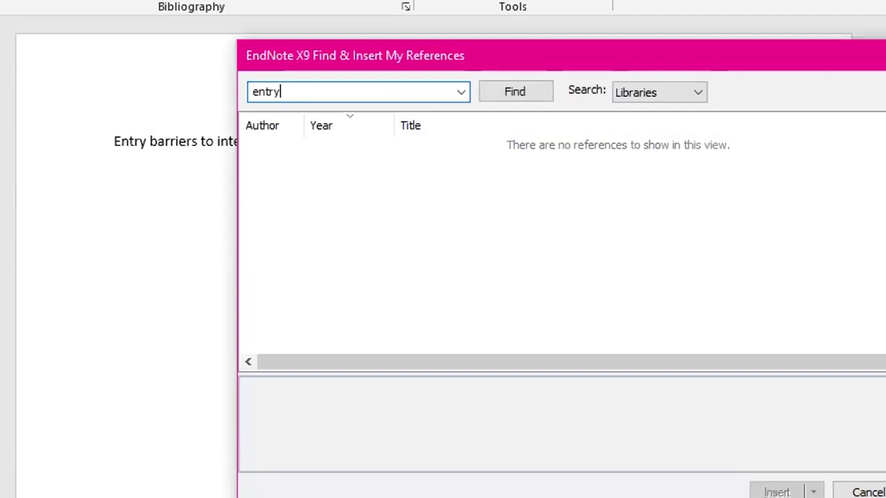
text( barrier)
key(Return)
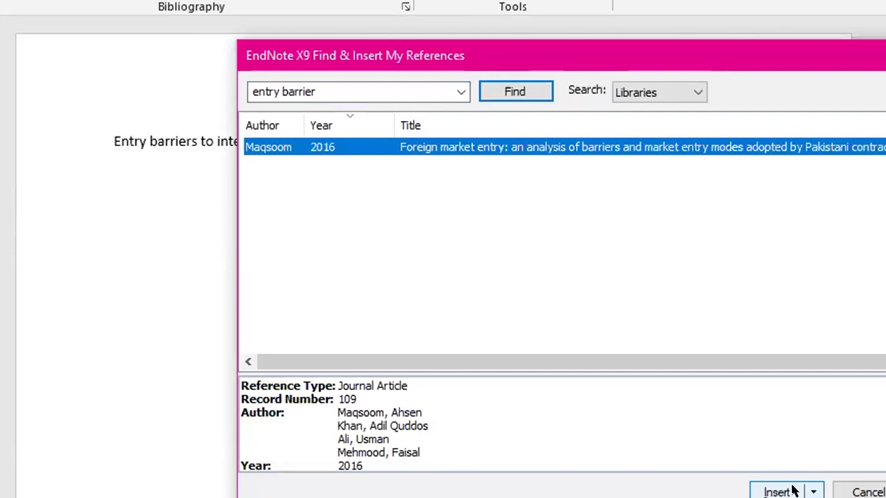
click(813, 492)
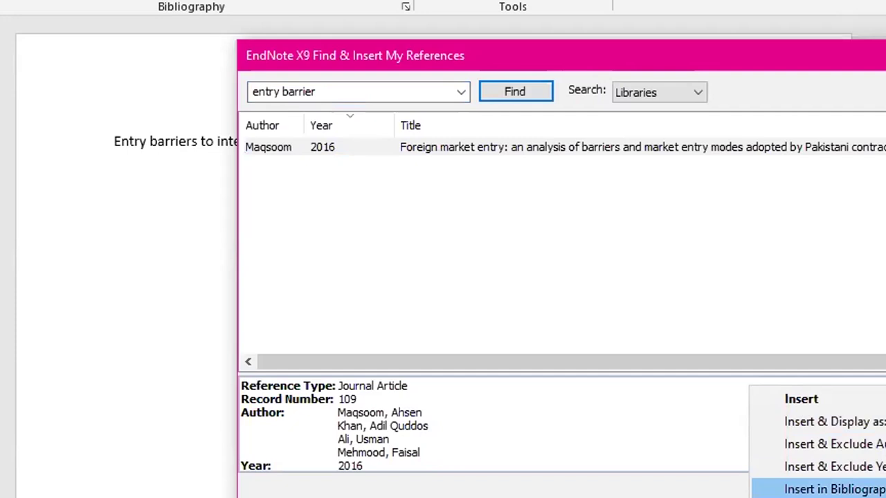
click(778, 398)
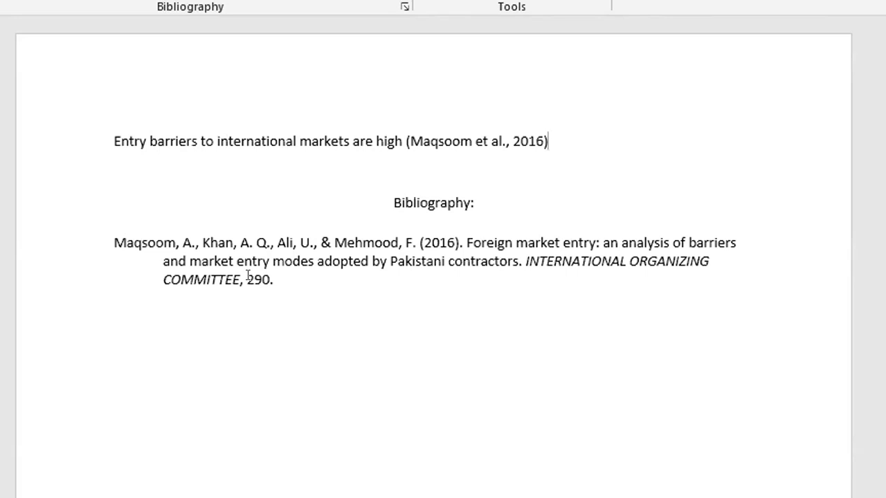
Delete the 2016 citation and cite "Parallel database systems: Open problems and new issues" from the EndNote library in its place
key(alt+6)
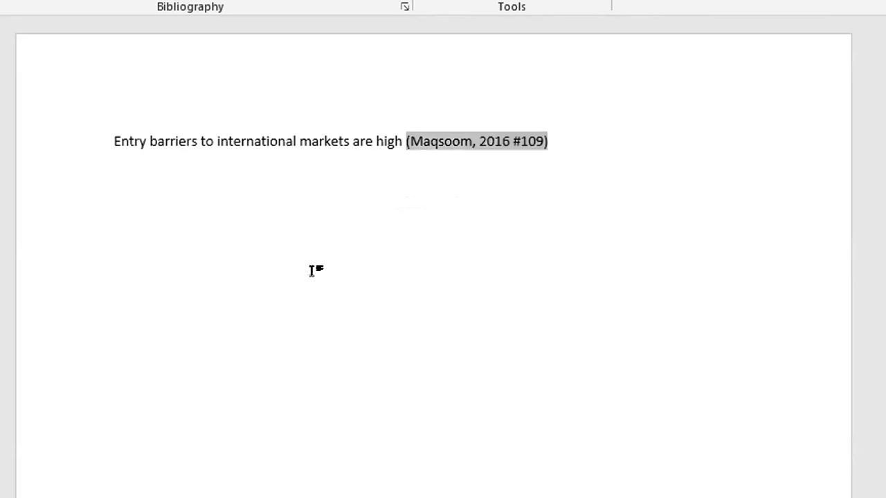
key(BackSpace)
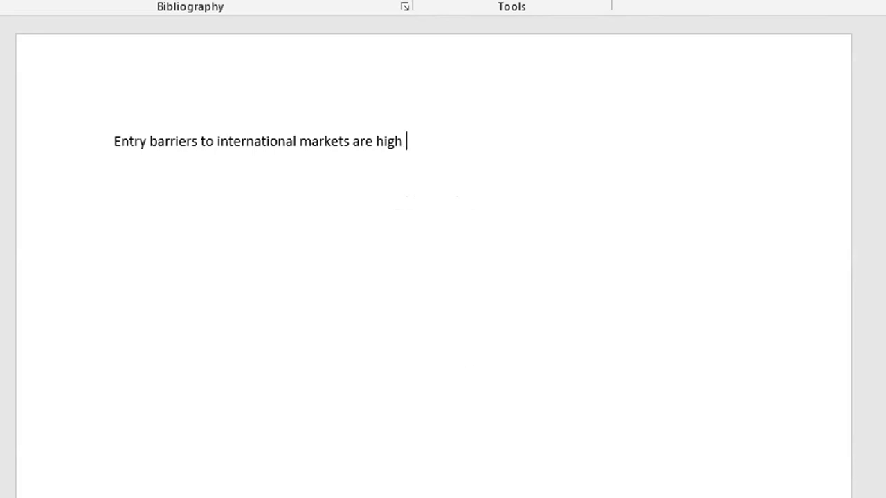
key(alt+Tab)
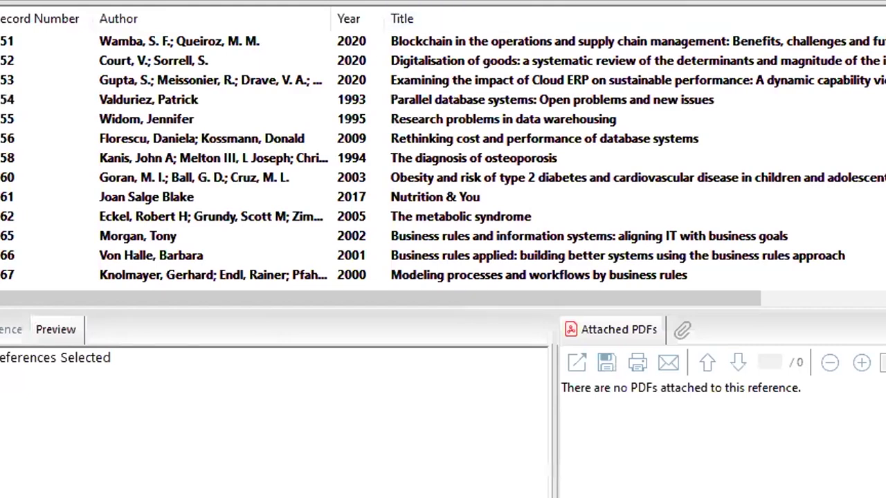
click(401, 102)
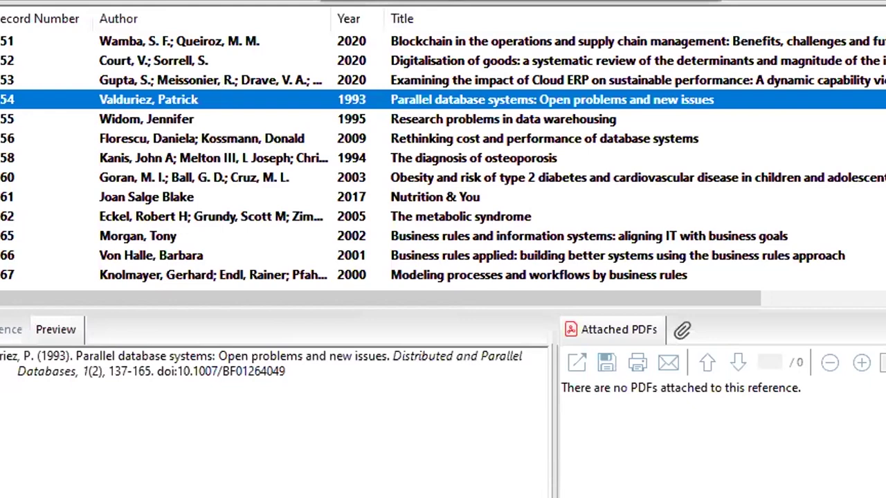
key(alt+2)
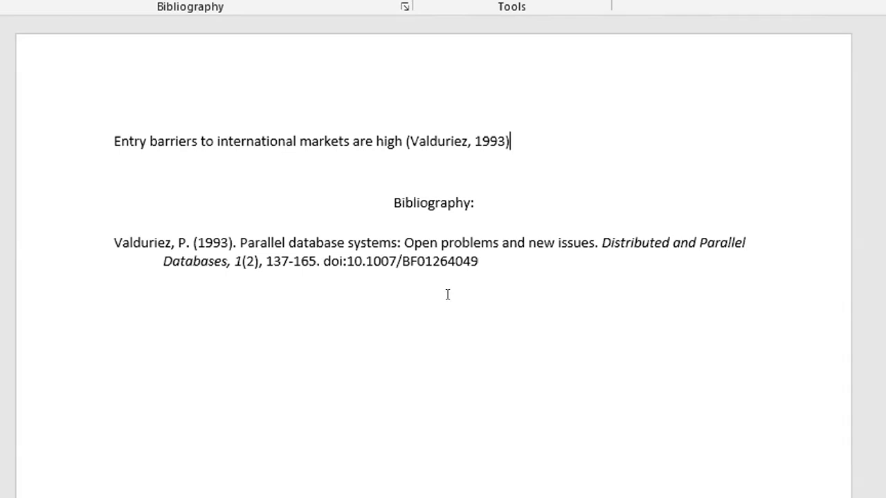
Switch to the browser and search the web for "microsoft word plugin endnote"
key(alt+6)
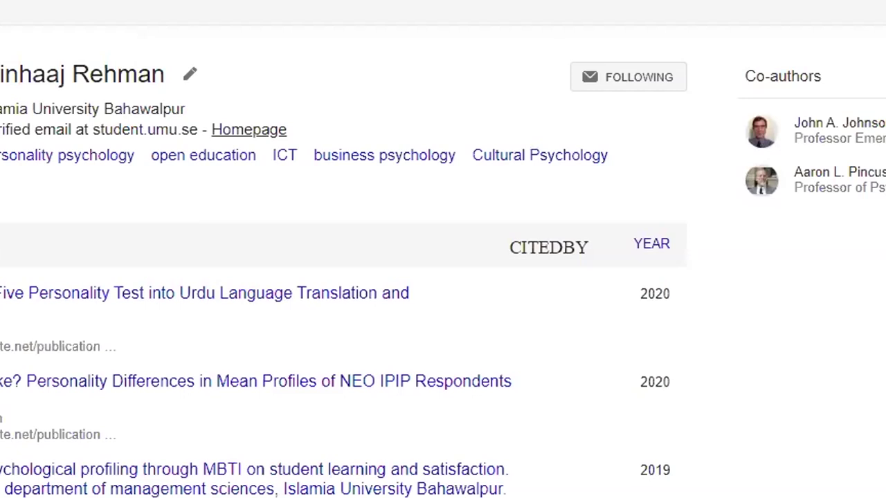
text(microsoft)
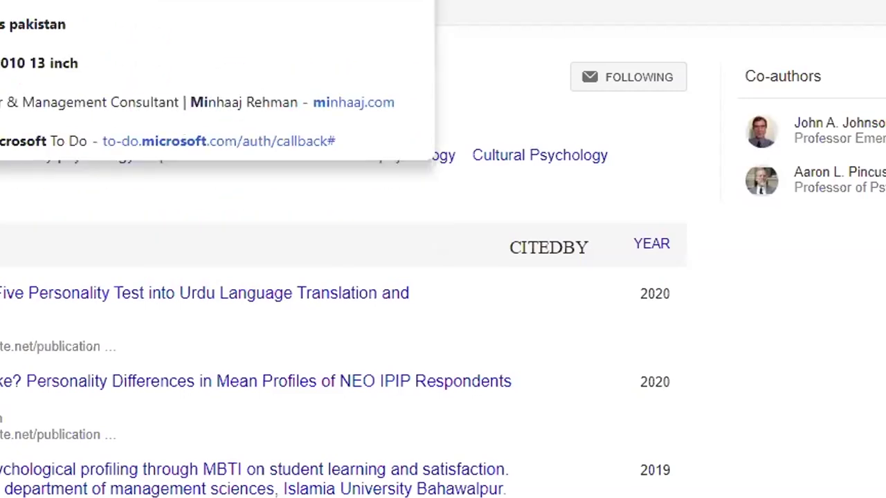
text( word)
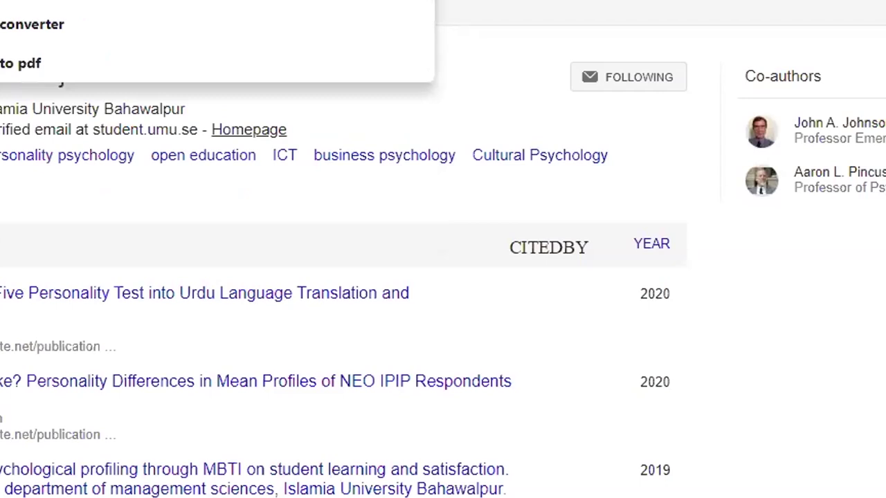
text( plugin)
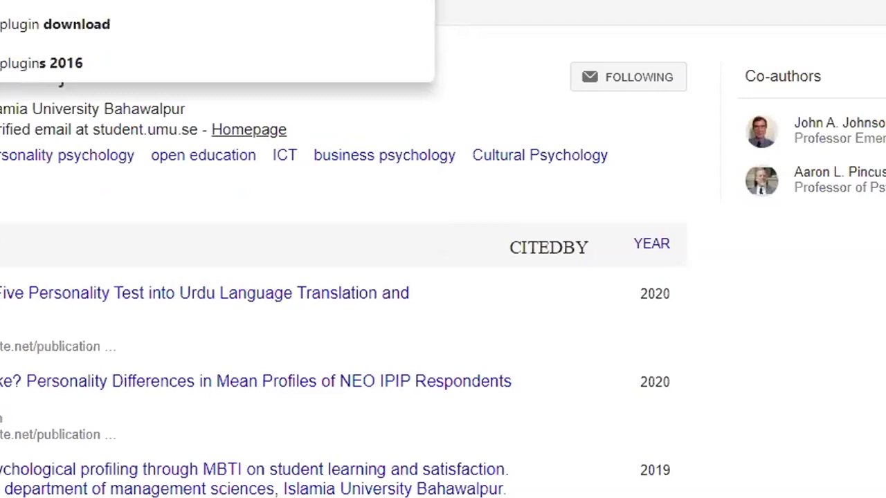
key(Return)
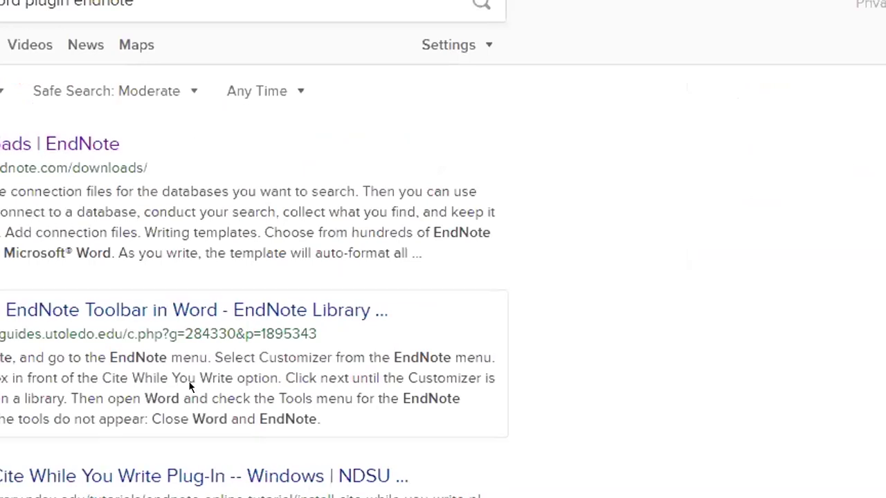
Open the EndNote Downloads page from the search results and look through its download sections for the Word plug-in
click(223, 409)
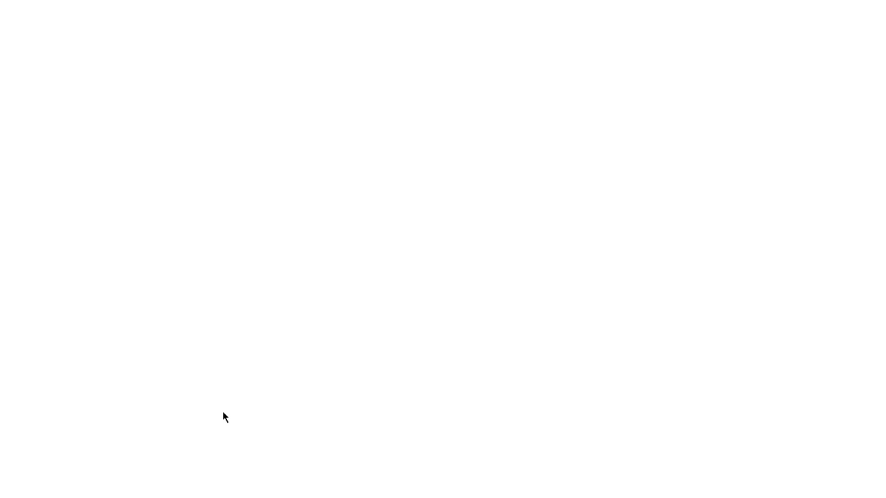
scroll(225, 419, down, 10)
scroll(229, 415, down, 6)
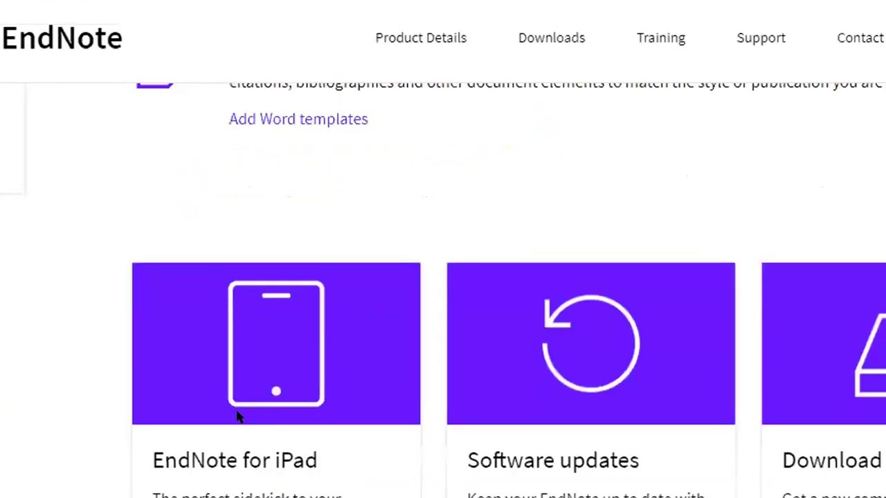
scroll(238, 415, down, 6)
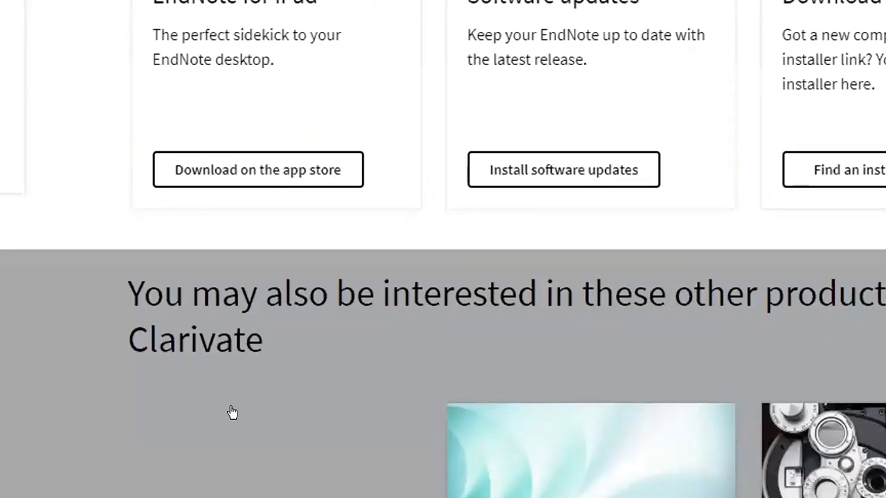
scroll(232, 413, down, 5)
scroll(236, 407, up, 6)
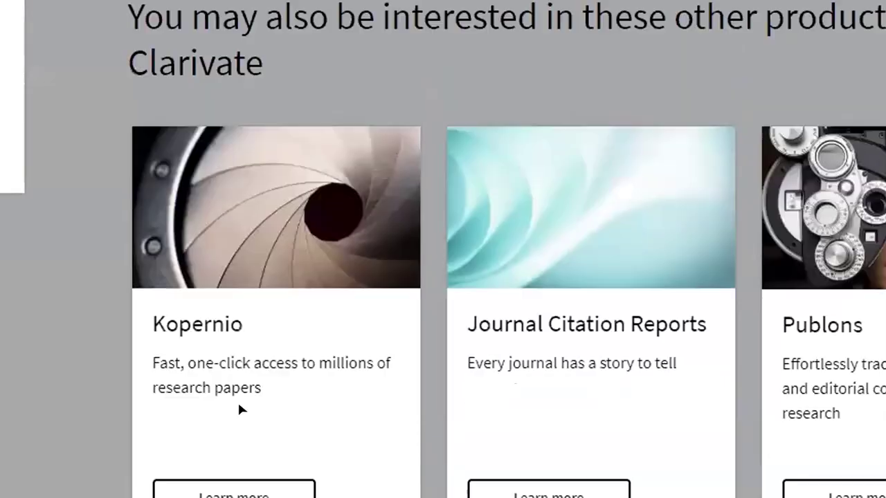
scroll(239, 408, up, 8)
scroll(239, 409, down, 4)
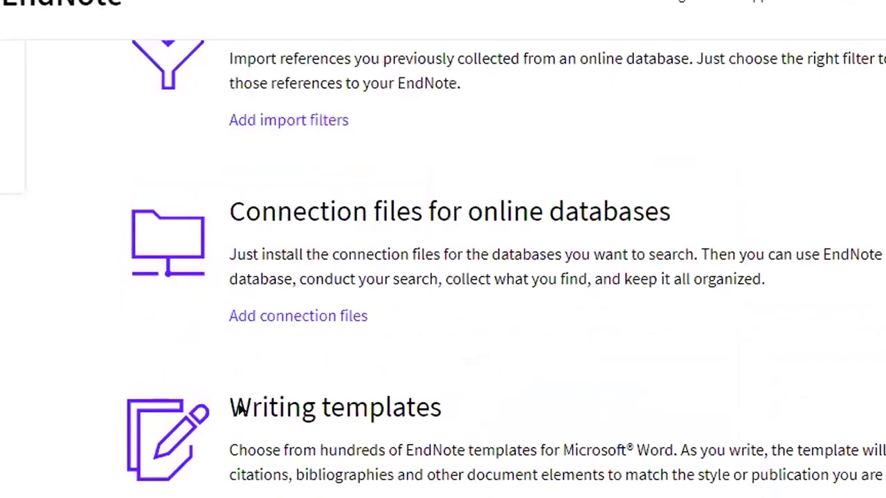
scroll(344, 408, up, 10)
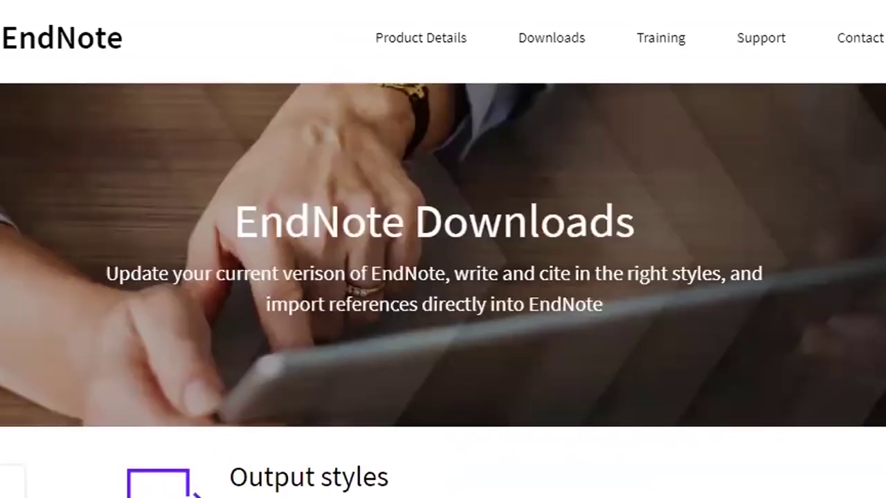
click(560, 36)
scroll(415, 288, down, 7)
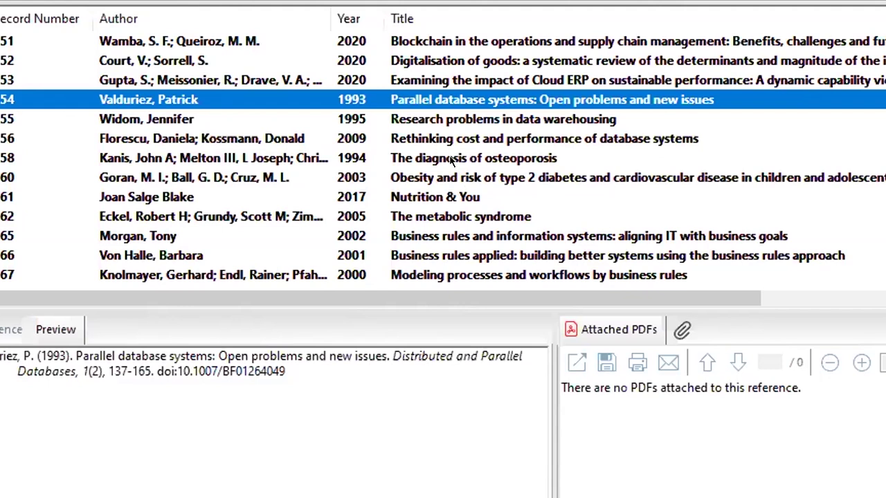
Switch to EndNote, select "Rethinking cost and performance of database systems" and examine its reference fields, including Abstract, Notes and Research Notes
key(Down)
key(Down)
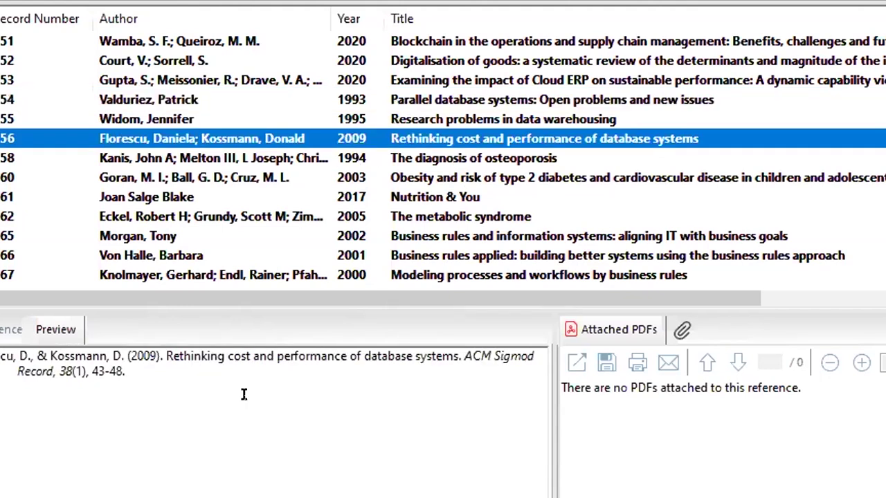
click(14, 333)
scroll(207, 443, down, 5)
scroll(257, 489, down, 10)
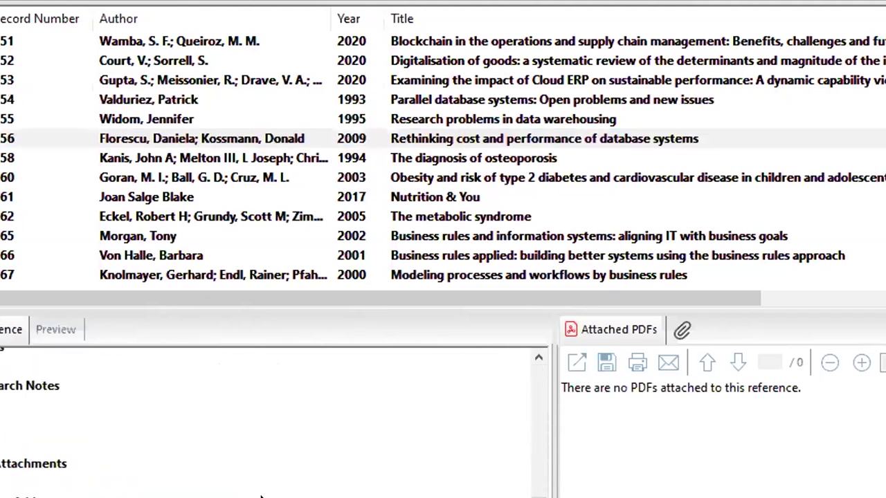
scroll(159, 471, up, 1)
scroll(159, 471, down, 3)
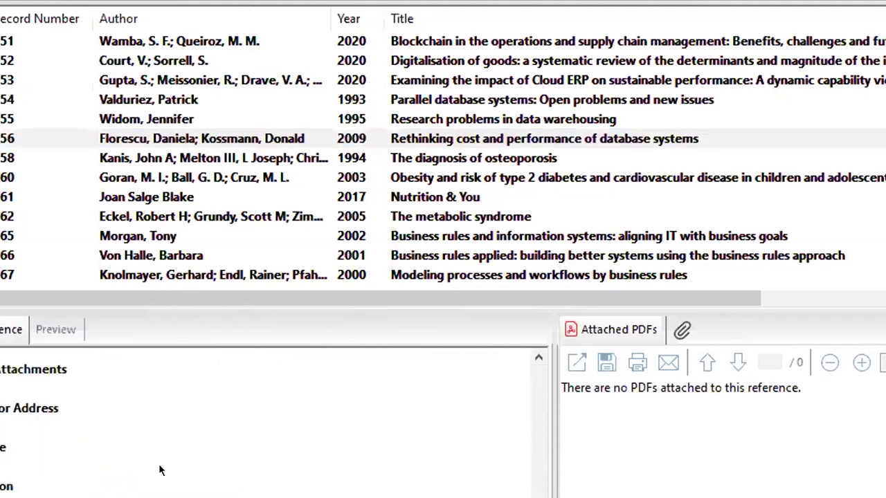
scroll(159, 470, up, 1)
scroll(159, 470, up, 1)
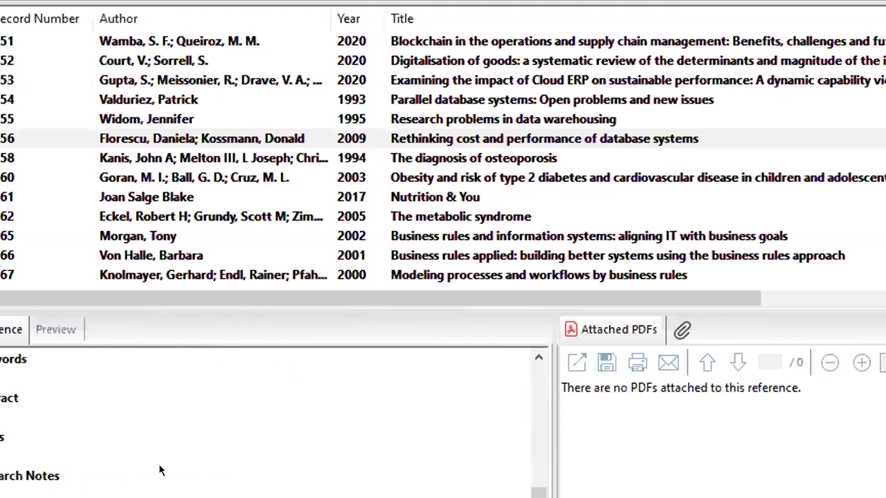
click(47, 408)
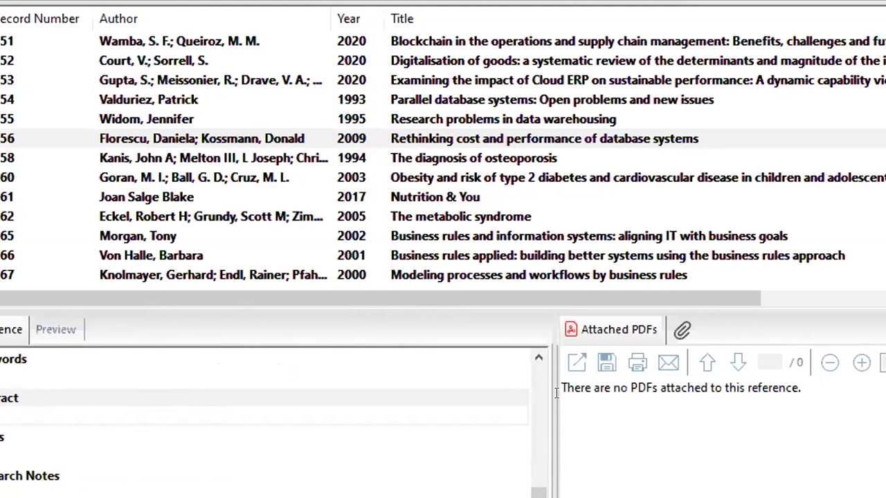
click(680, 328)
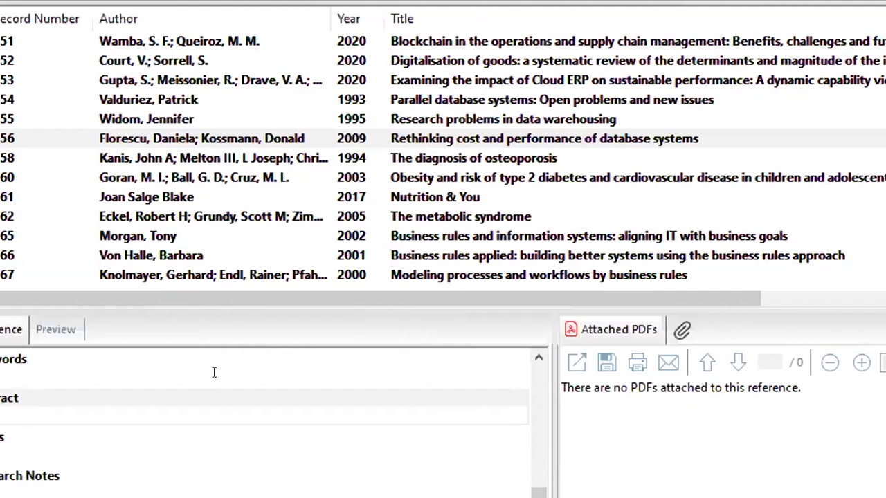
Enlarge the EndNote reference list and view the literature review catalog template workbook in Excel
drag(260, 306, 263, 363)
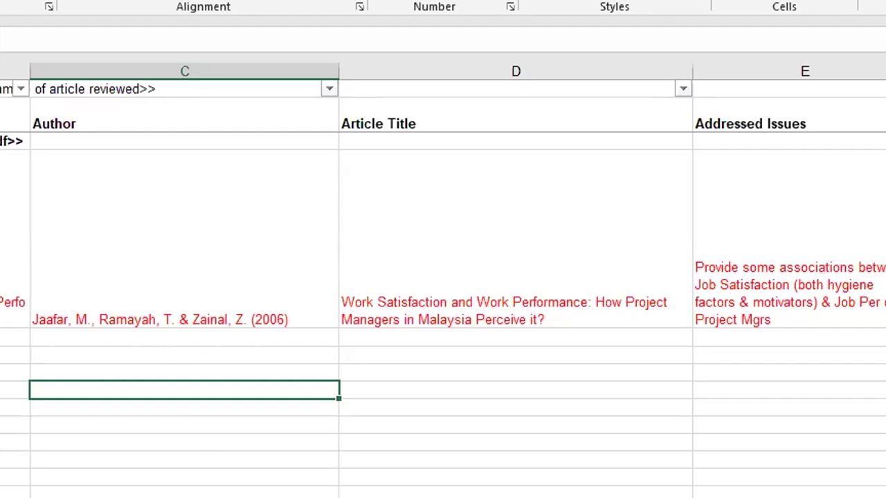
mouse_move(204, 497)
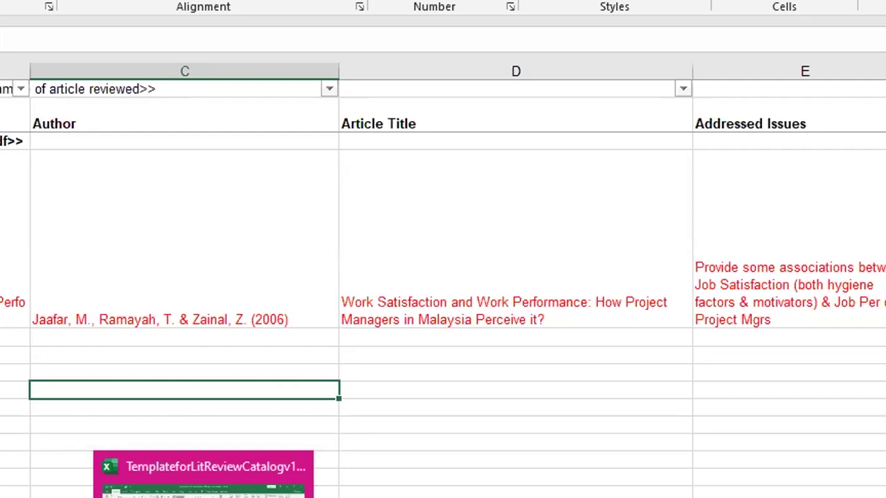
click(203, 484)
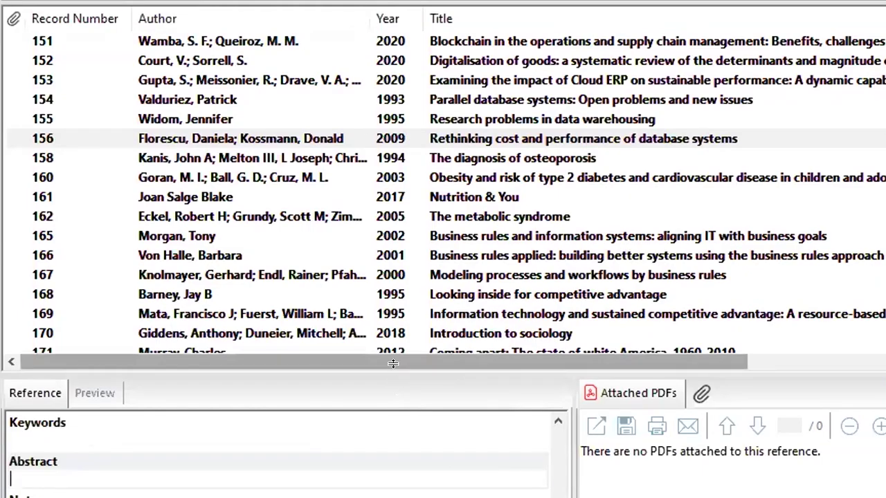
drag(392, 364, 393, 377)
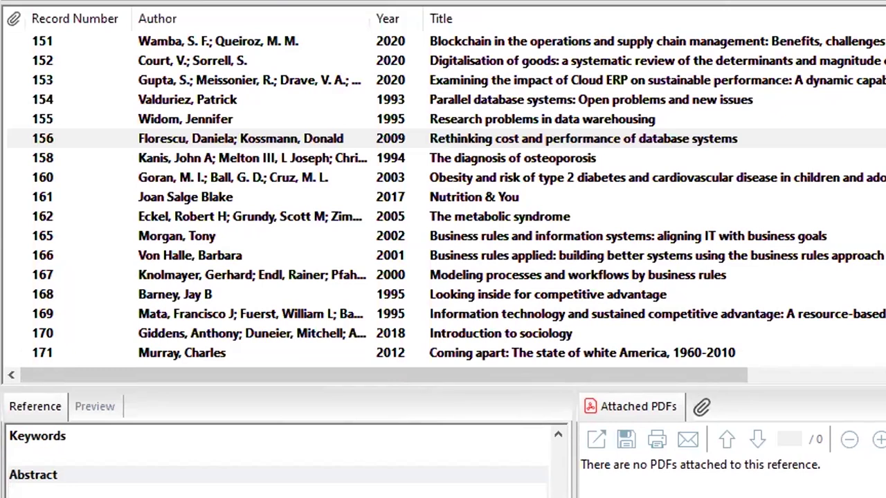
Select the "Nutrition & You" reference and expand the search panel down to the Title criterion row
click(613, 195)
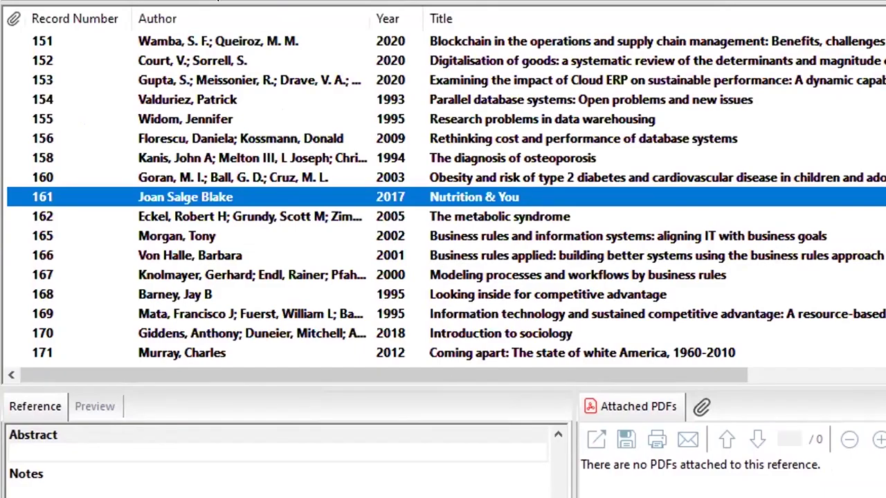
scroll(216, 21, up, 2)
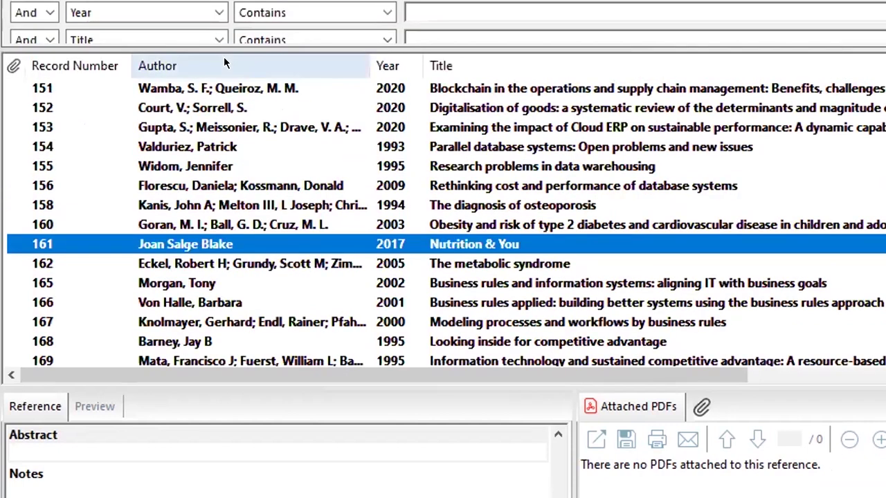
drag(219, 46, 229, 62)
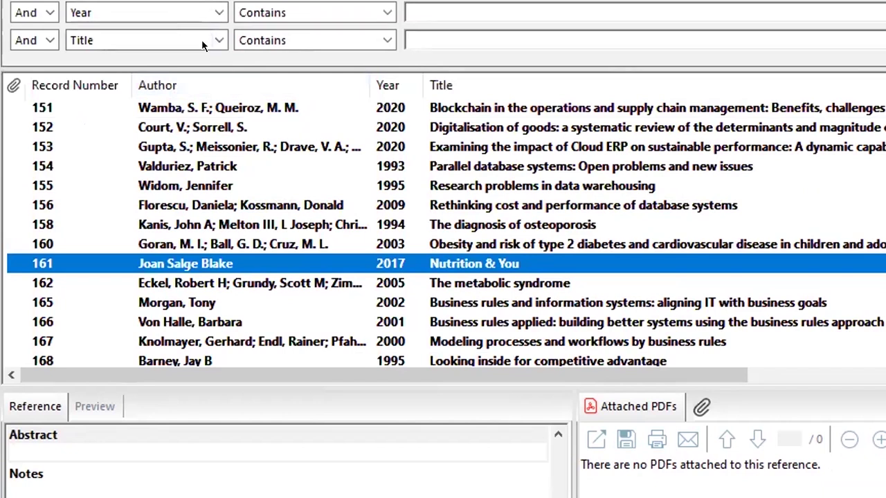
Review the search fields and comparison operators available for the second criterion, keeping it at Year and Contains
click(217, 17)
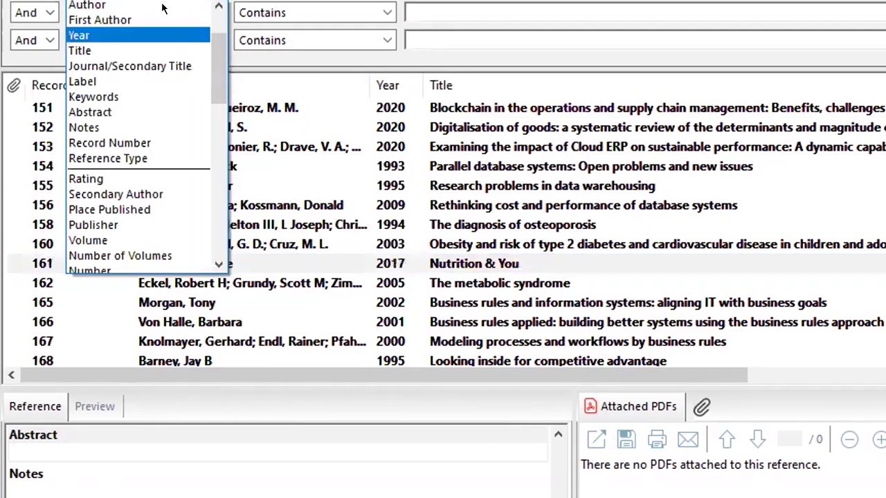
click(173, 50)
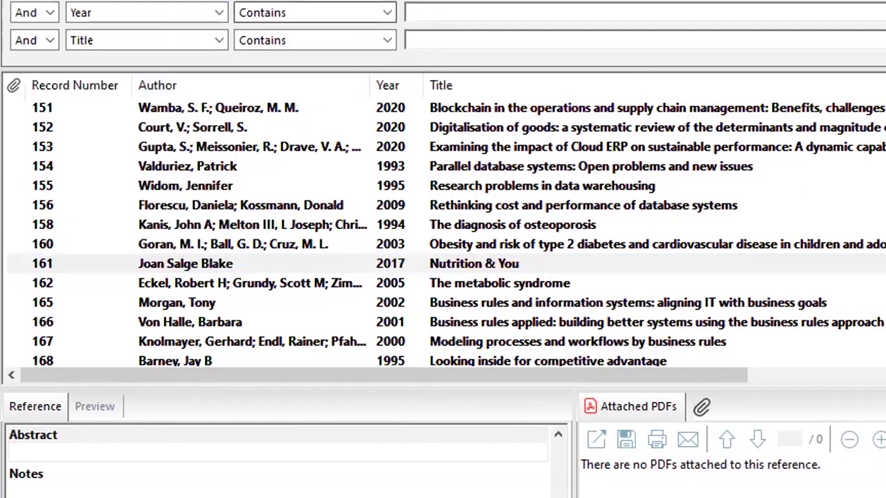
click(339, 12)
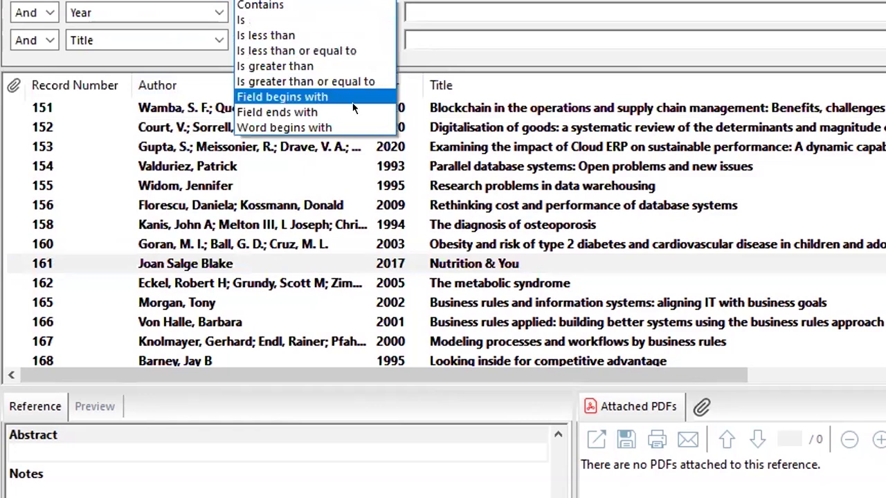
click(351, 4)
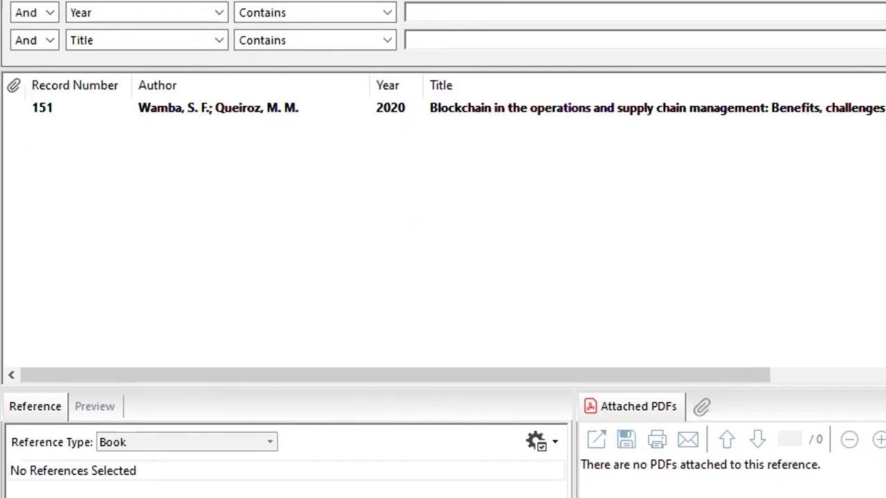
Enter Year contains 2020 as a search criterion and shrink the search panel
click(186, 12)
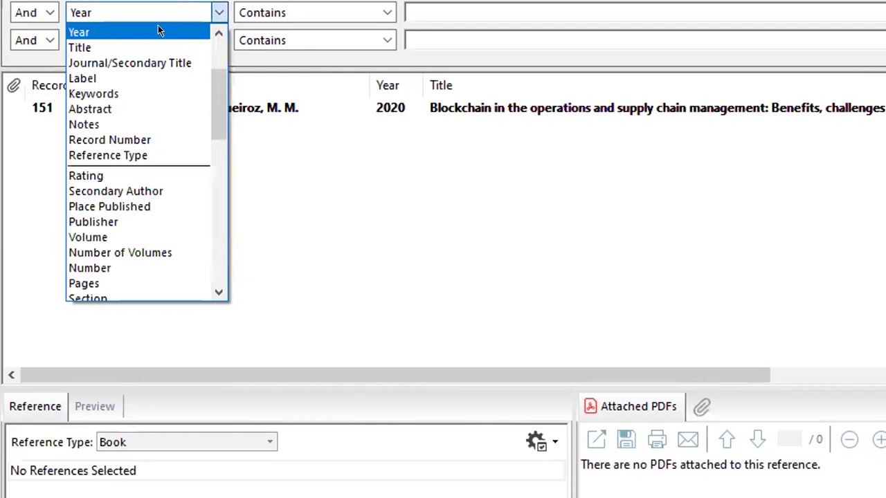
click(138, 31)
click(289, 10)
click(289, 9)
click(461, 6)
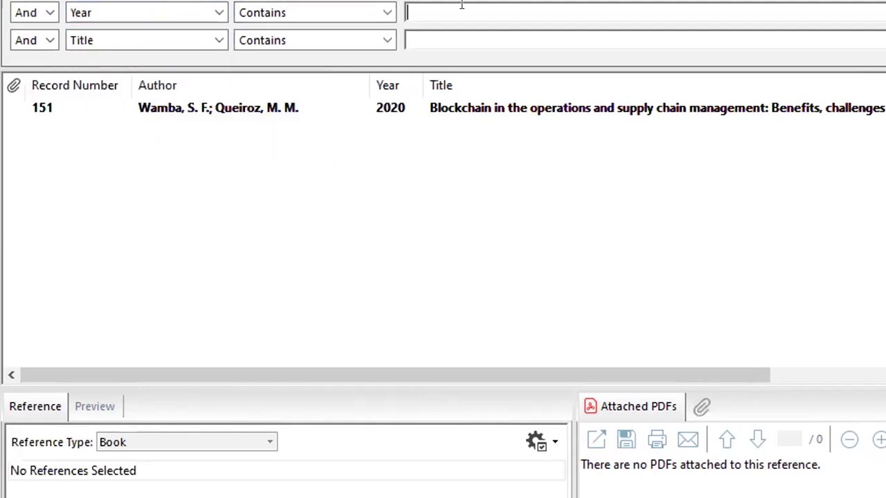
text(2020)
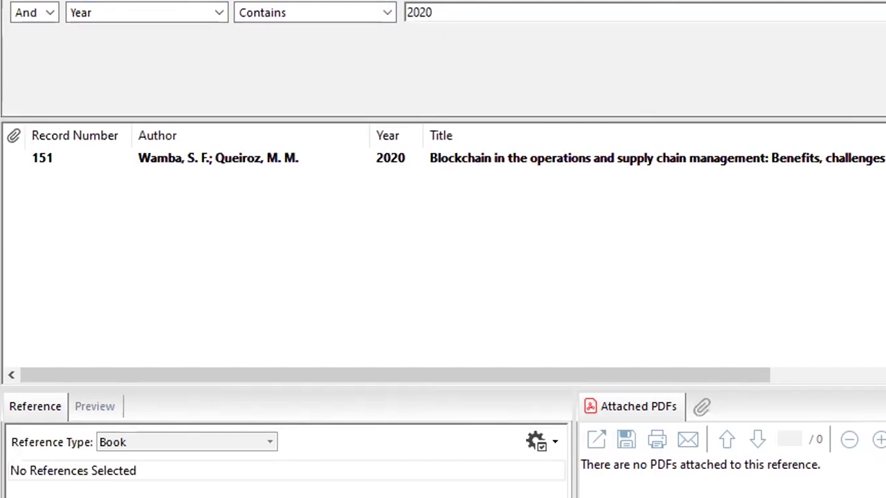
drag(542, 111, 474, 2)
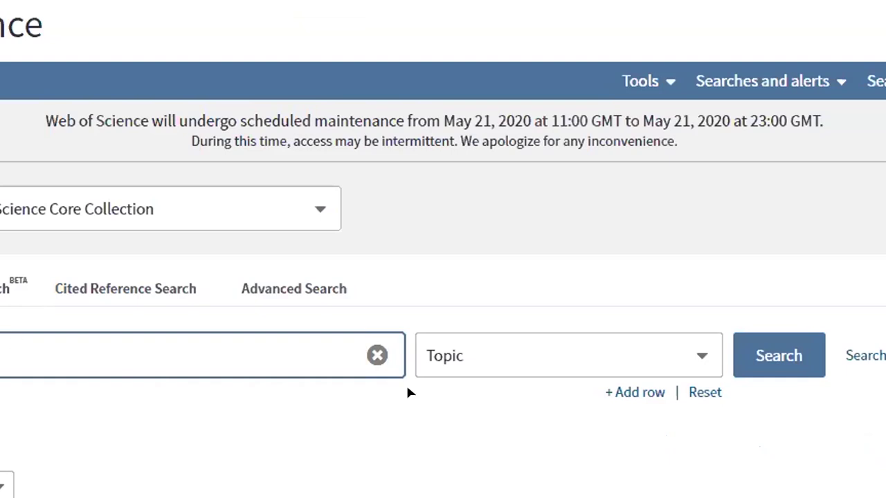
Switch to Web of Science, run a new Core Collection topic search for depression and look through the results
click(377, 354)
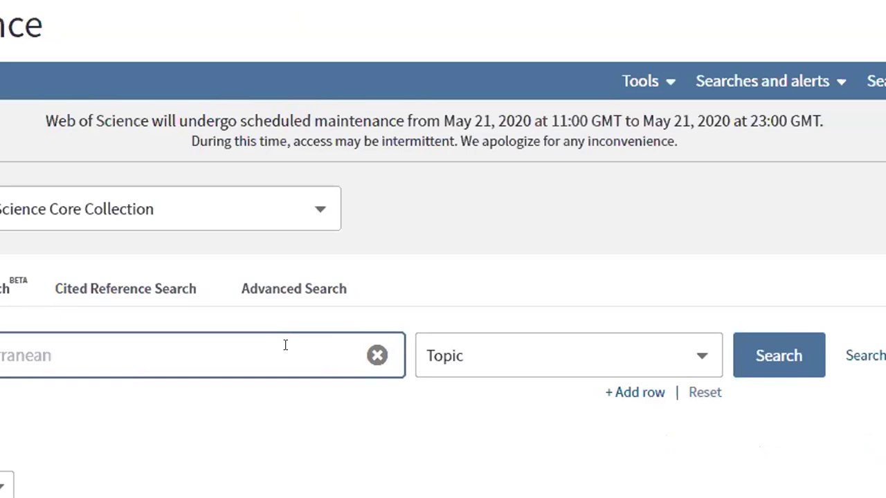
click(285, 345)
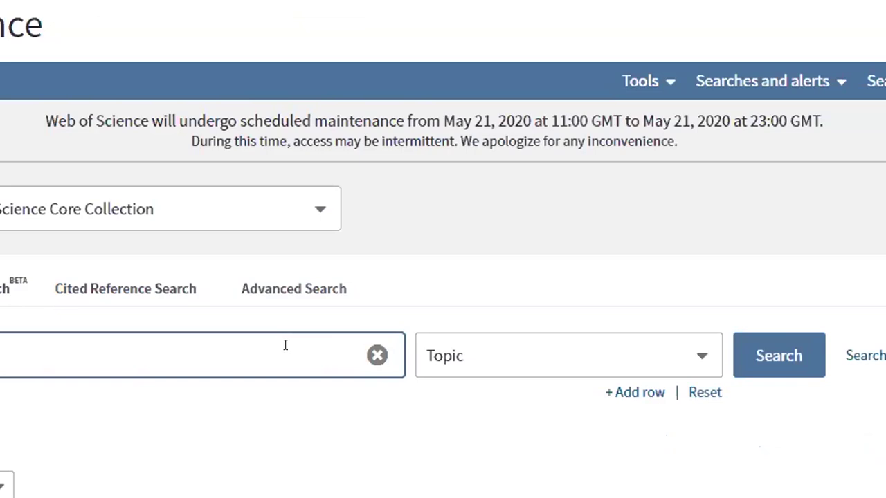
key(Return)
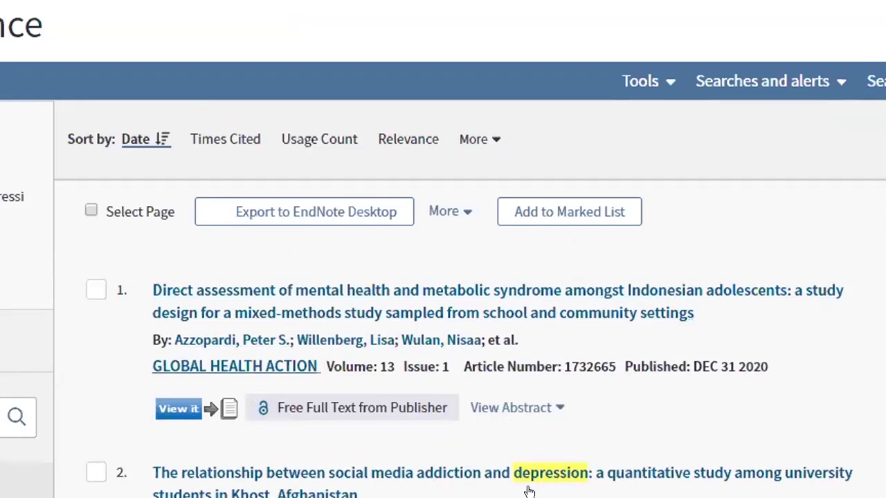
scroll(528, 489, down, 3)
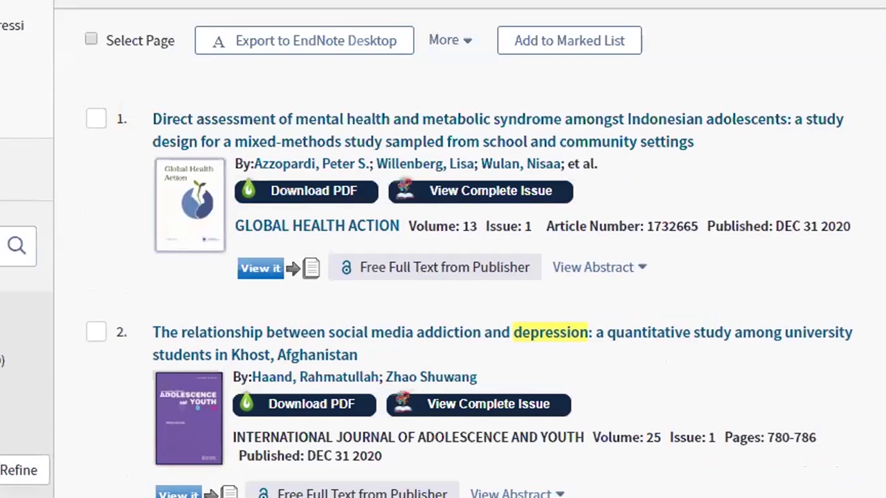
scroll(443, 249, down, 3)
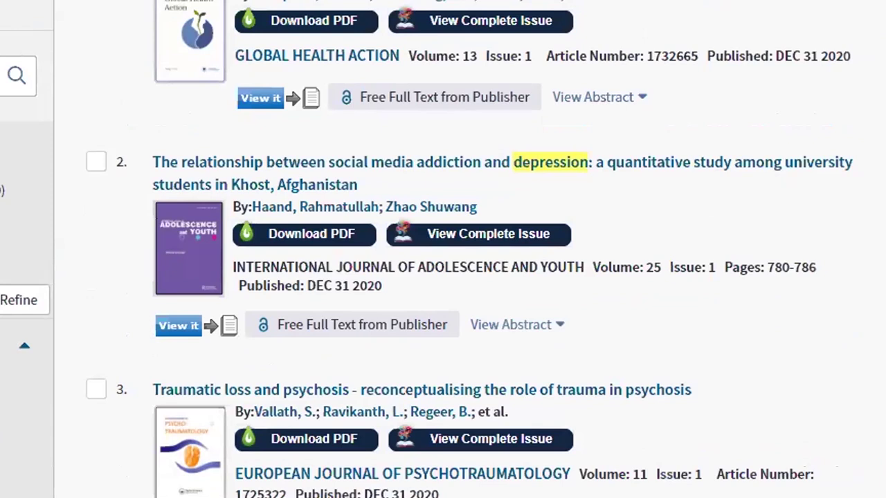
scroll(443, 250, down, 6)
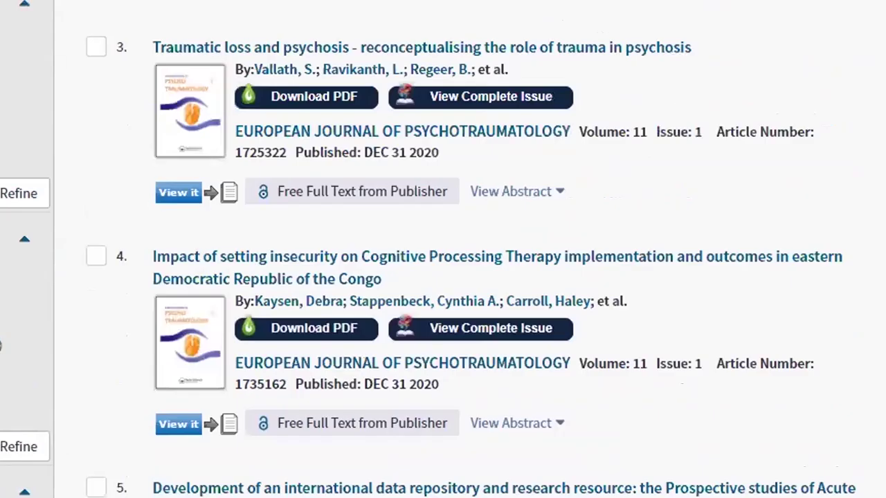
scroll(444, 250, down, 9)
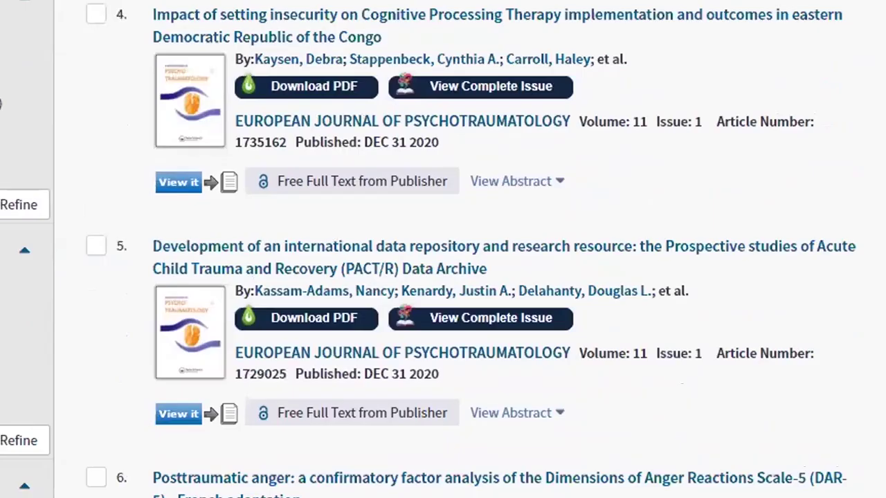
Look over the depression search results and examine the h-index and times-cited figures in their Core Collection citation report
scroll(443, 249, up, 12)
scroll(443, 250, up, 8)
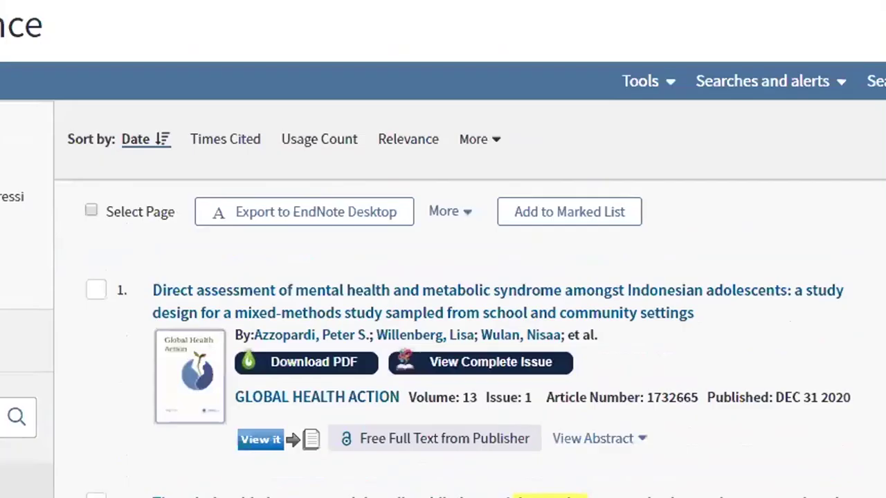
scroll(443, 249, down, 3)
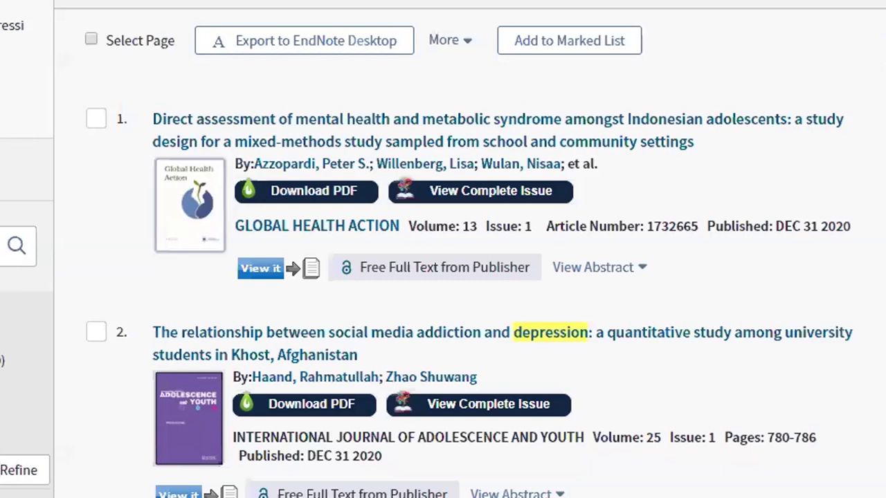
key(Return)
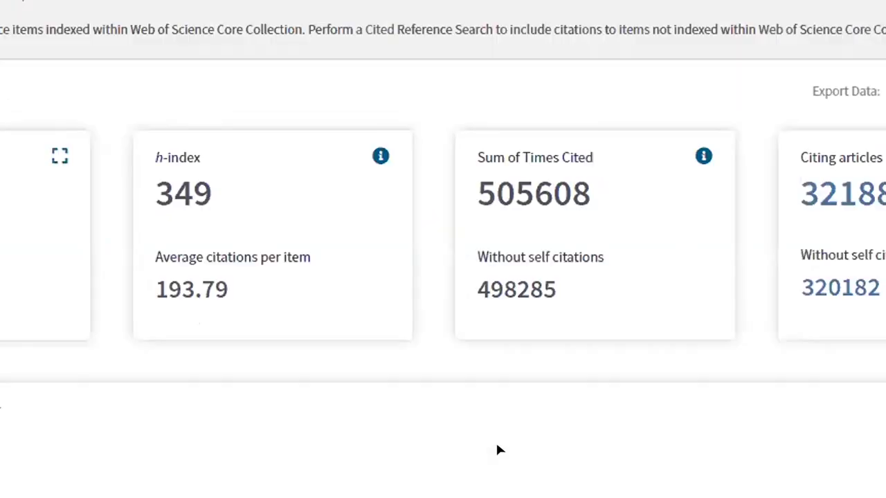
scroll(438, 334, up, 3)
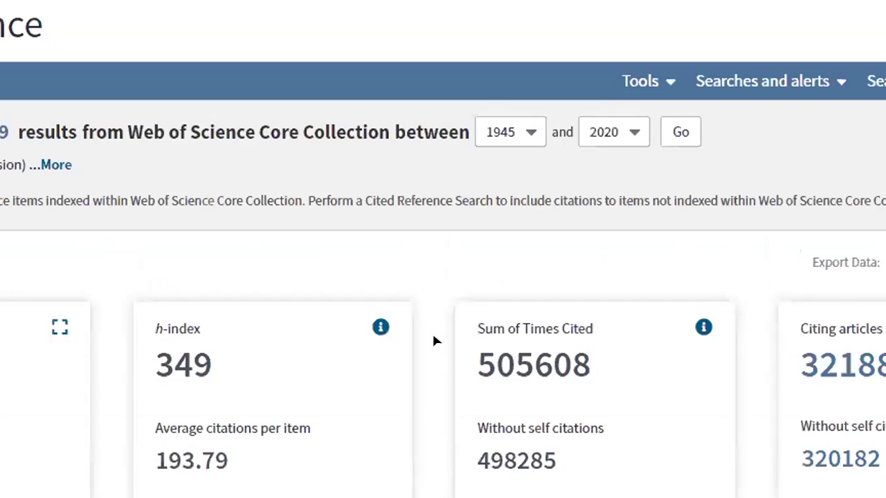
scroll(435, 339, down, 6)
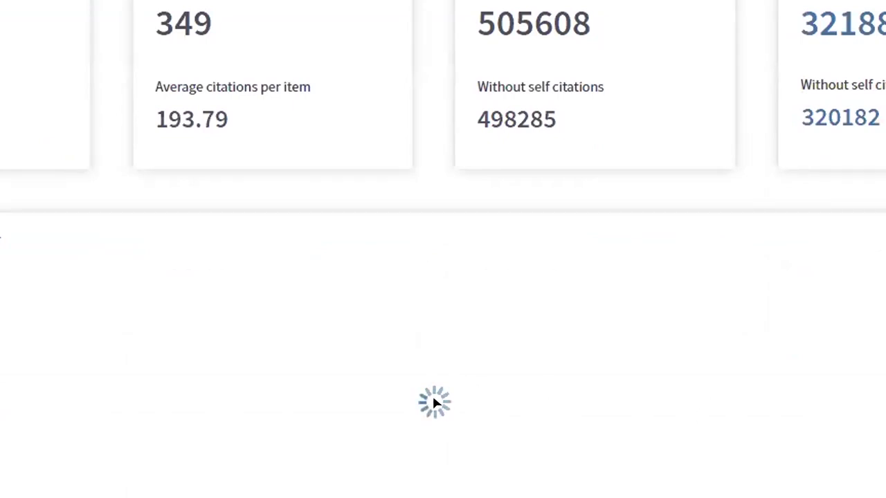
scroll(435, 401, up, 3)
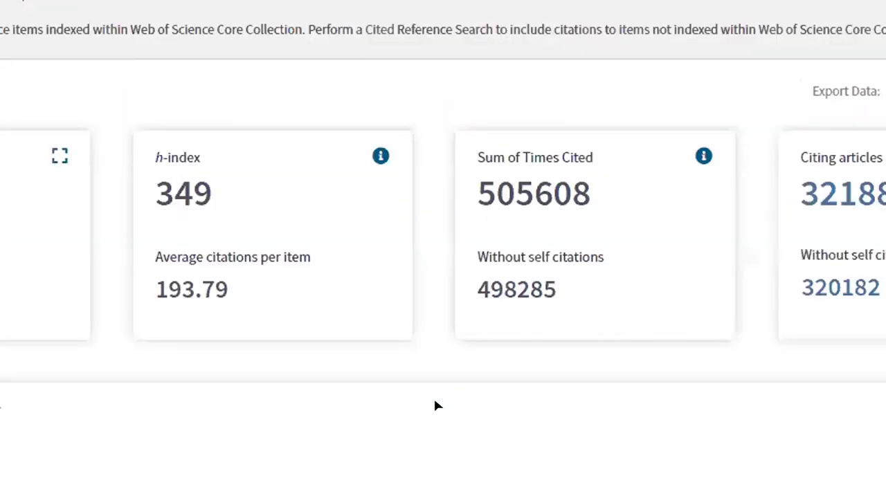
scroll(434, 402, up, 3)
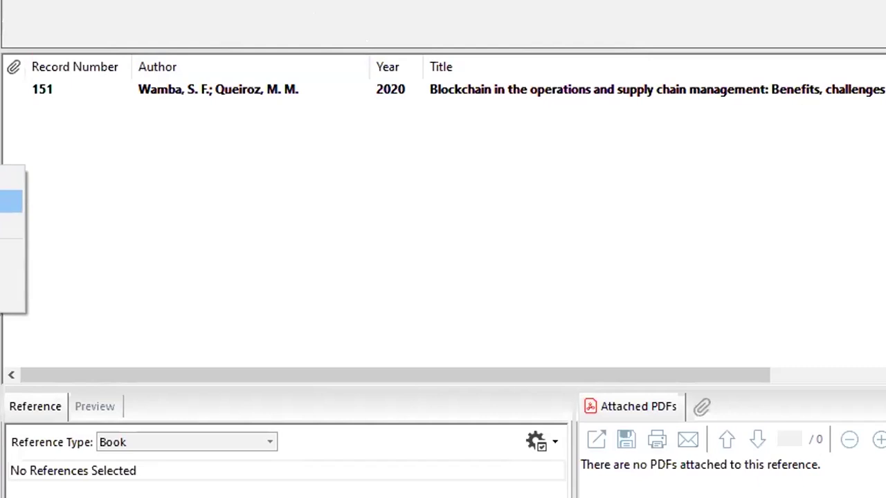
Draft a smart group with Author contains an author's full name, review the second criterion's search fields and close it without creating the group
key(Escape)
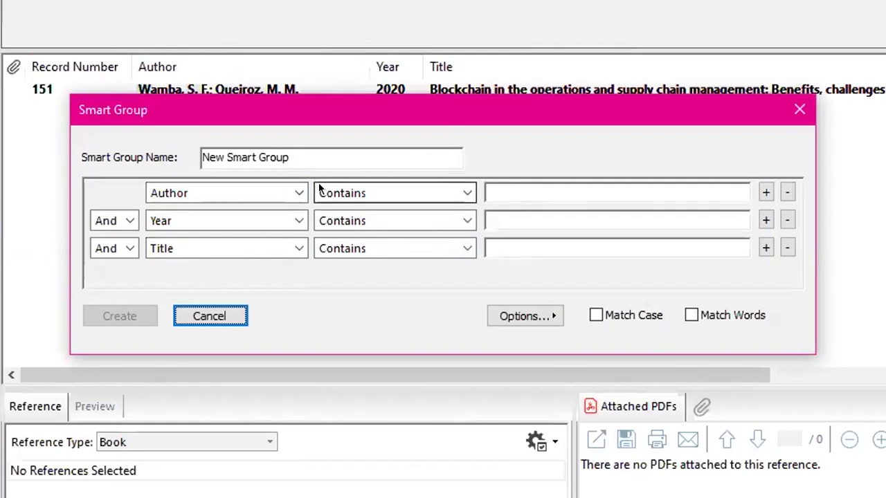
click(274, 194)
click(277, 193)
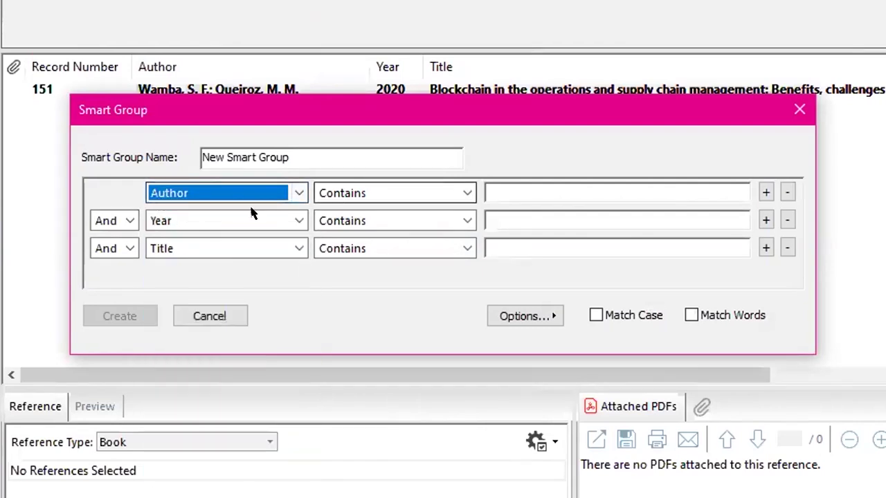
click(370, 188)
click(370, 188)
click(489, 187)
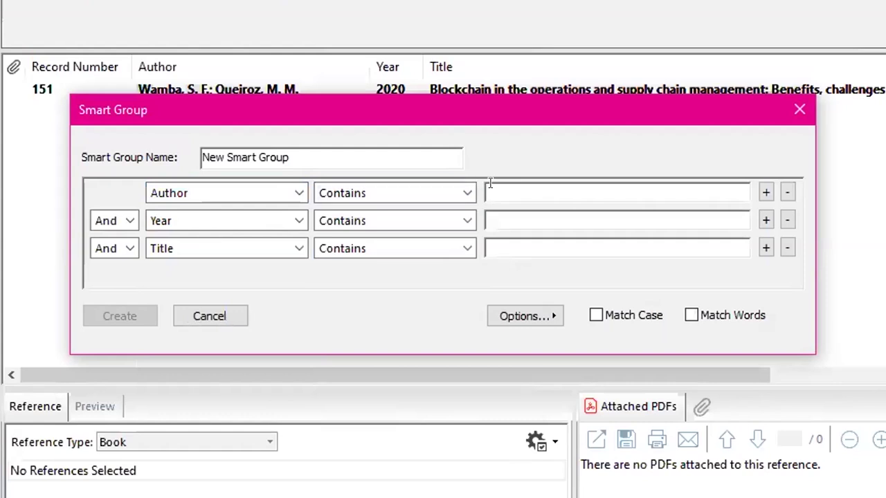
text(James )
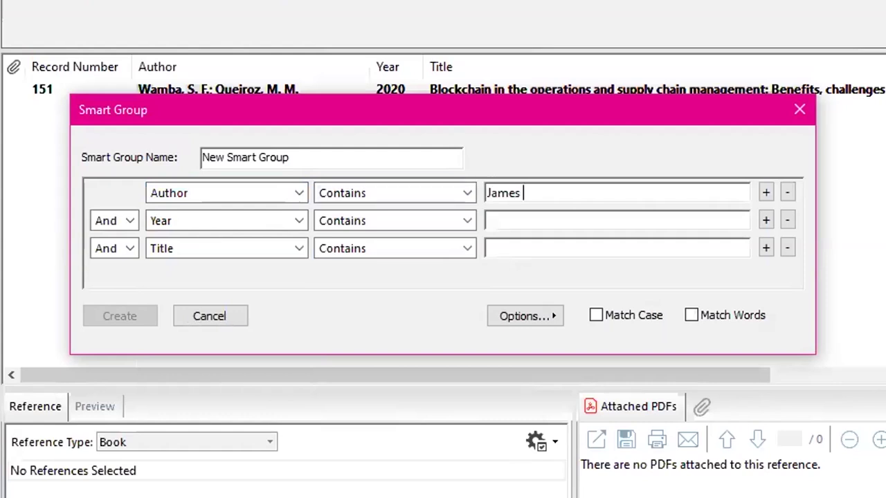
text(Damore)
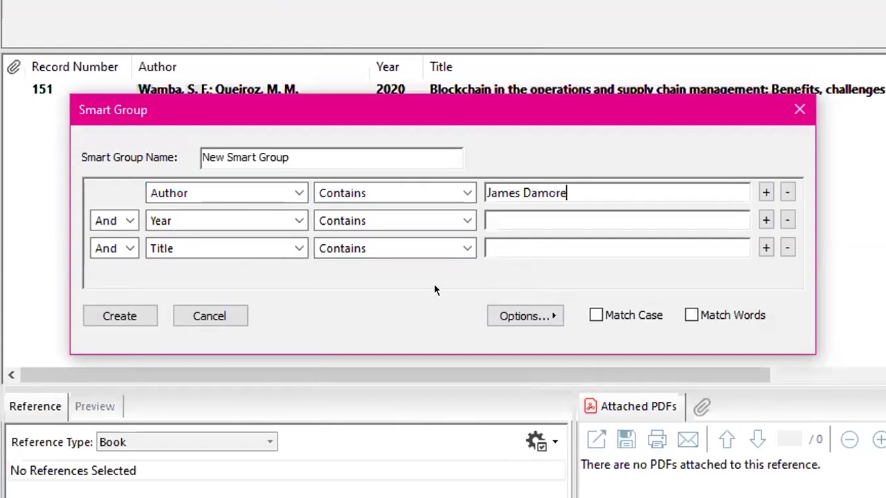
click(269, 218)
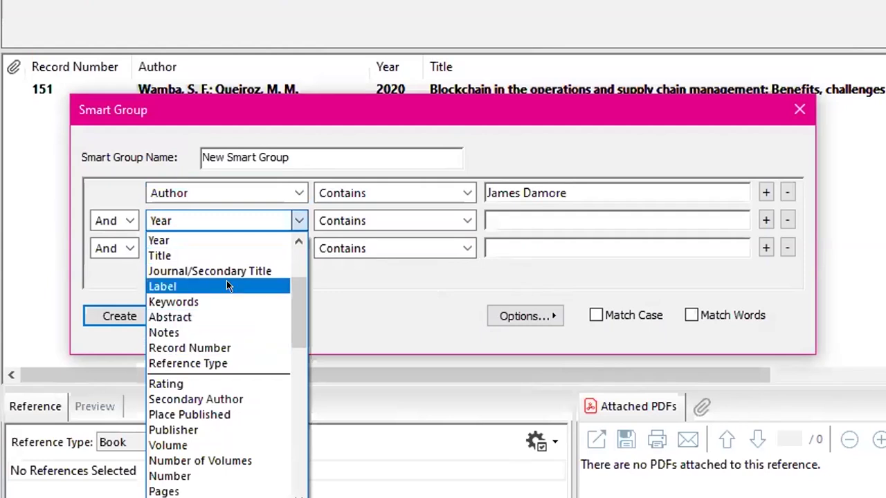
click(435, 285)
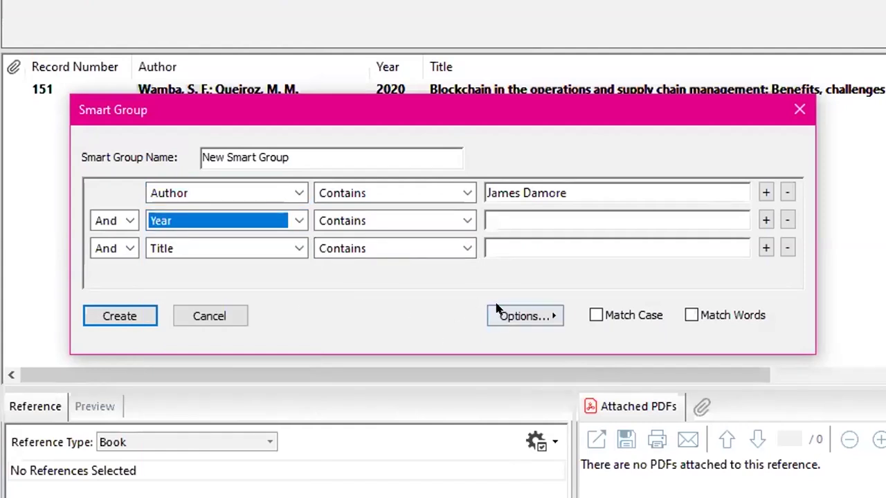
click(800, 108)
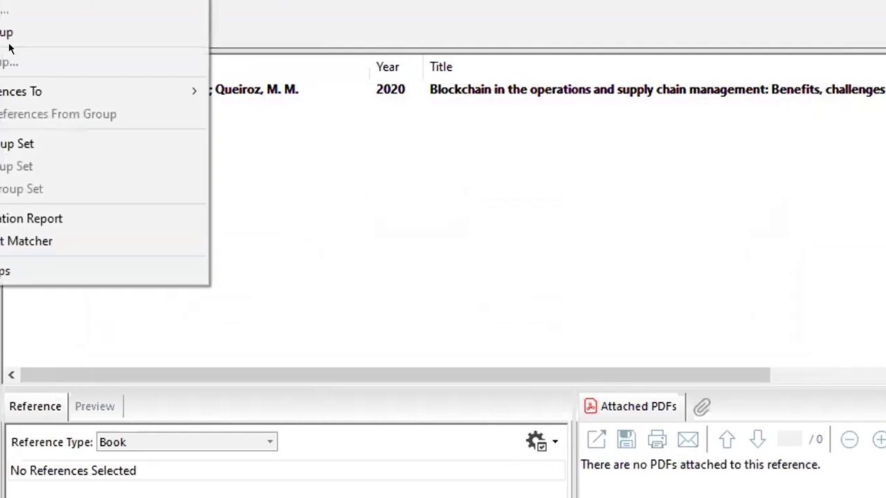
Review the group commands and the file attachment and PDF viewing commands offered with no reference selected
click(85, 216)
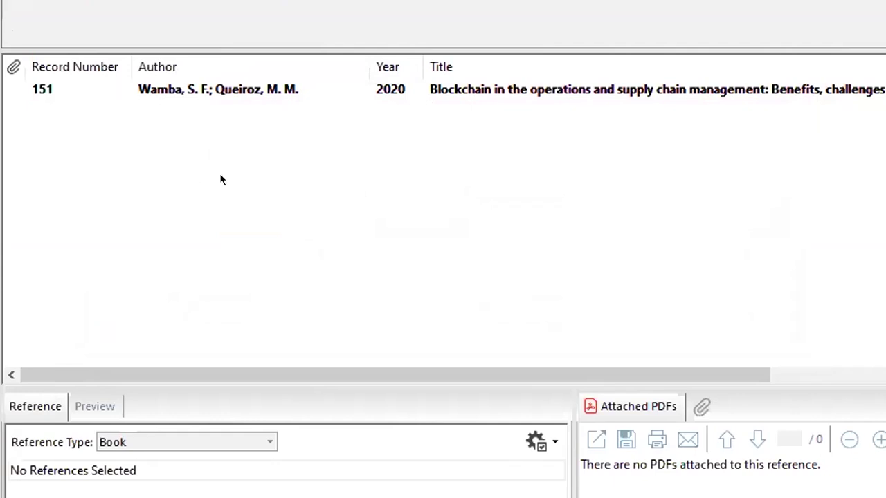
click(104, 0)
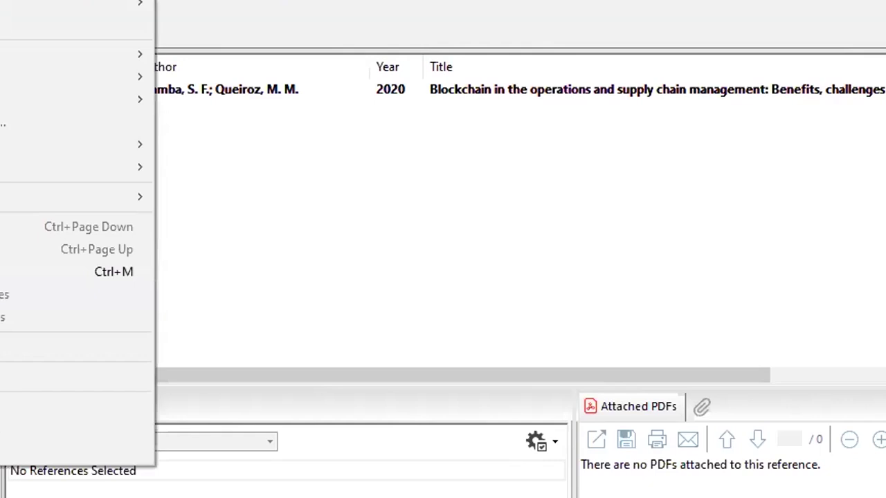
mouse_move(29, 48)
mouse_move(69, 77)
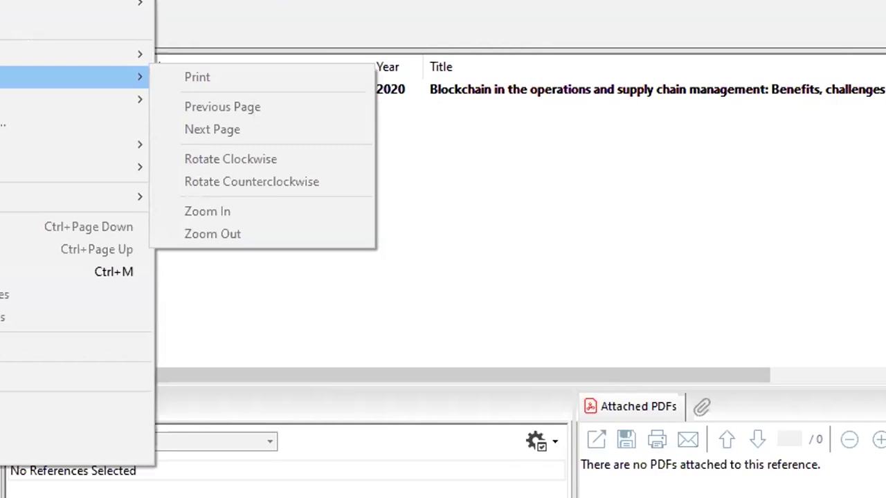
mouse_move(44, 54)
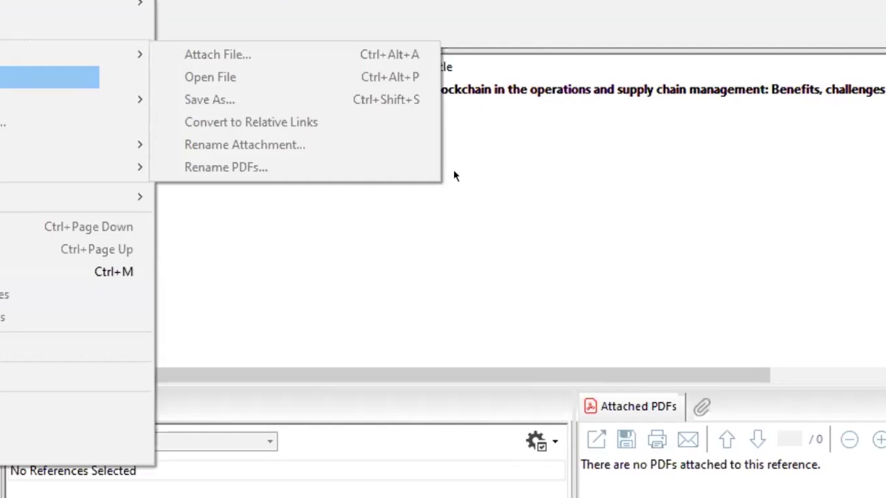
click(415, 128)
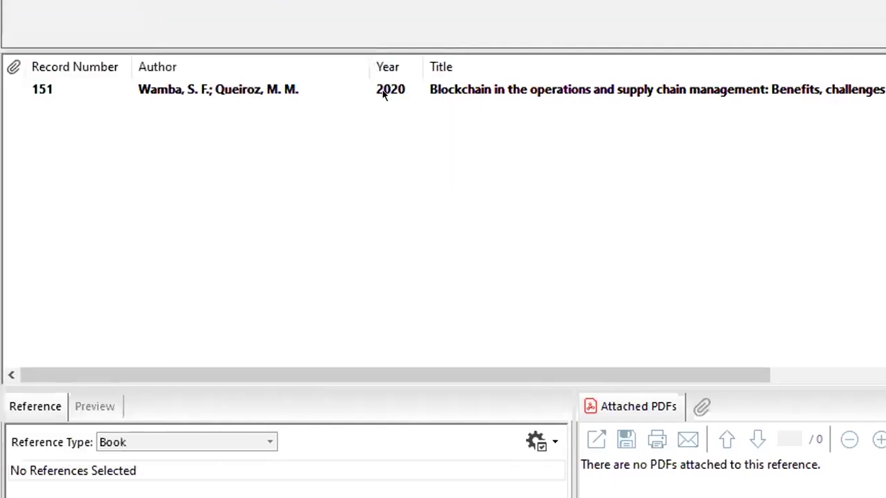
Select the 2020 blockchain supply chain reference and review its file attachment, PDF viewing, source record and citation report commands
click(383, 89)
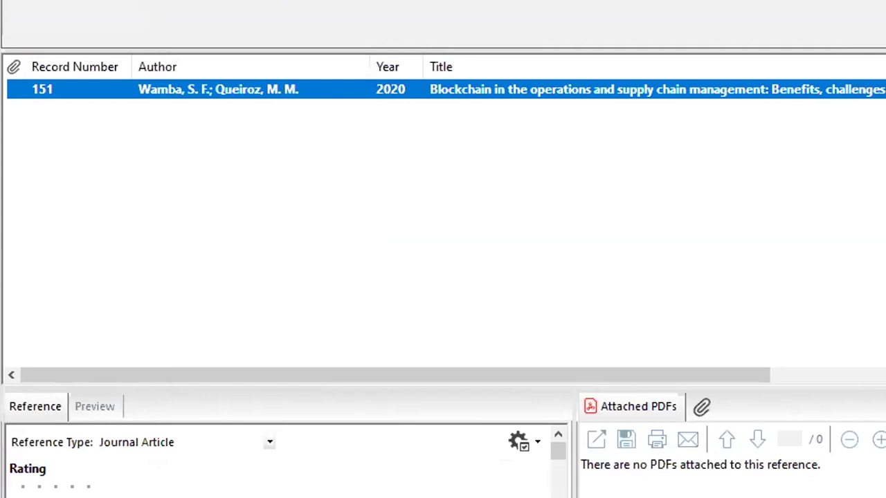
click(41, 0)
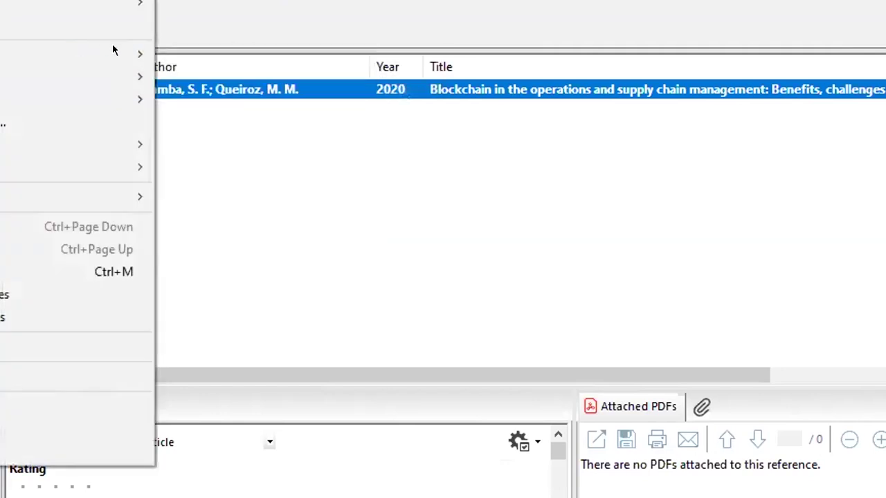
mouse_move(114, 52)
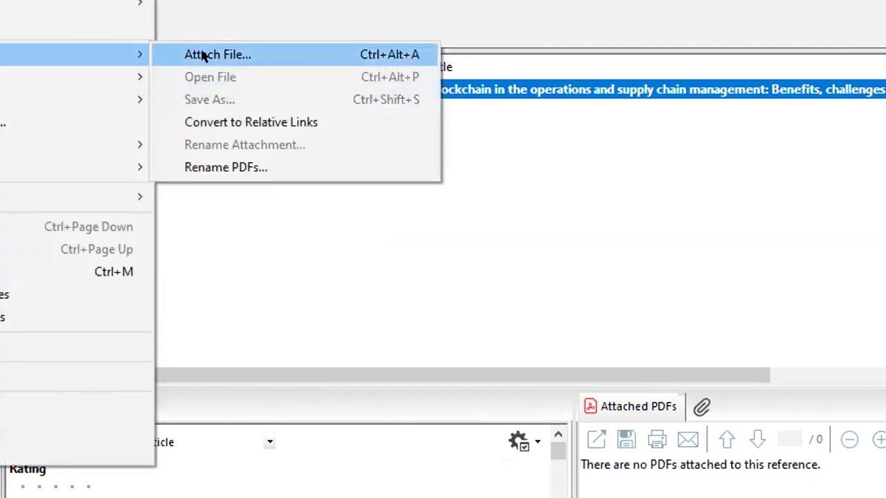
mouse_move(106, 77)
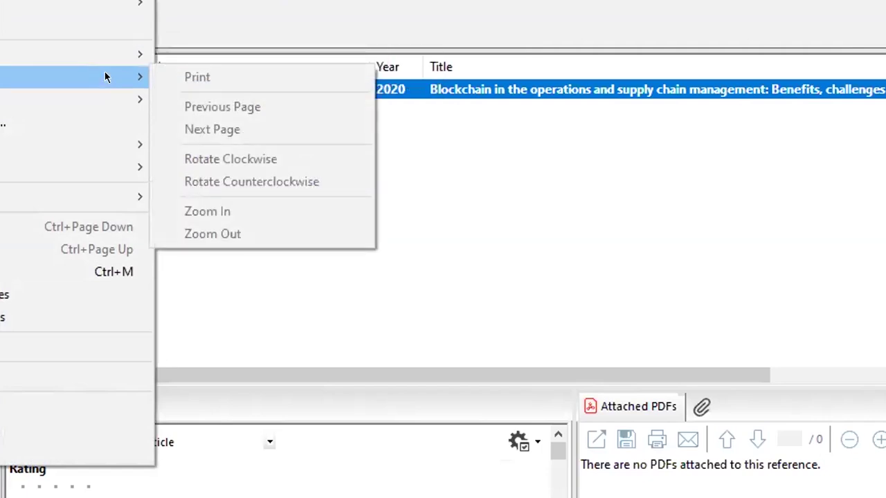
mouse_move(92, 94)
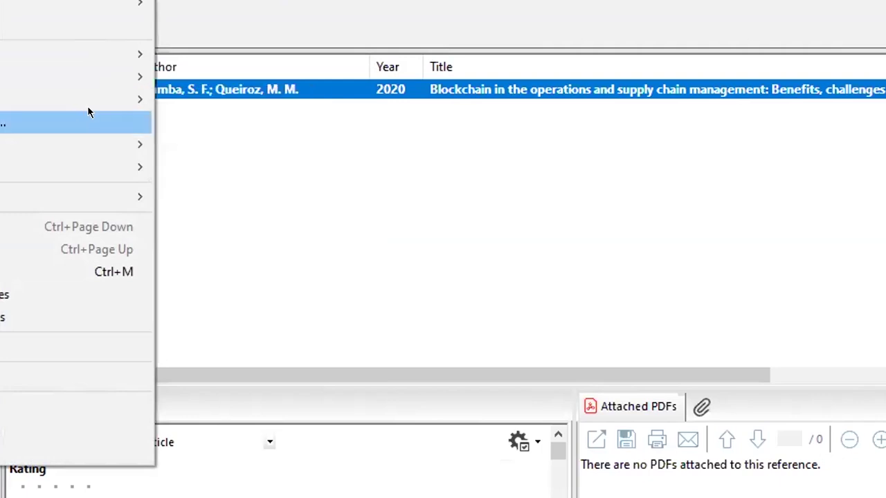
mouse_move(105, 188)
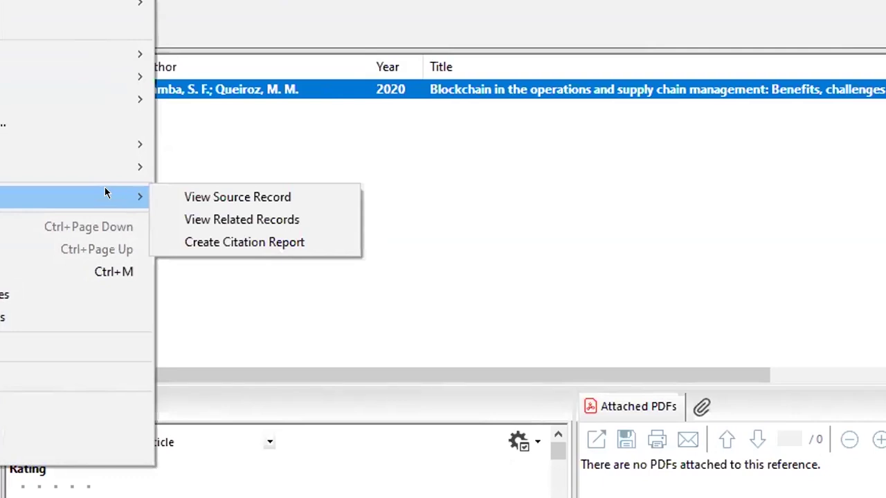
click(273, 8)
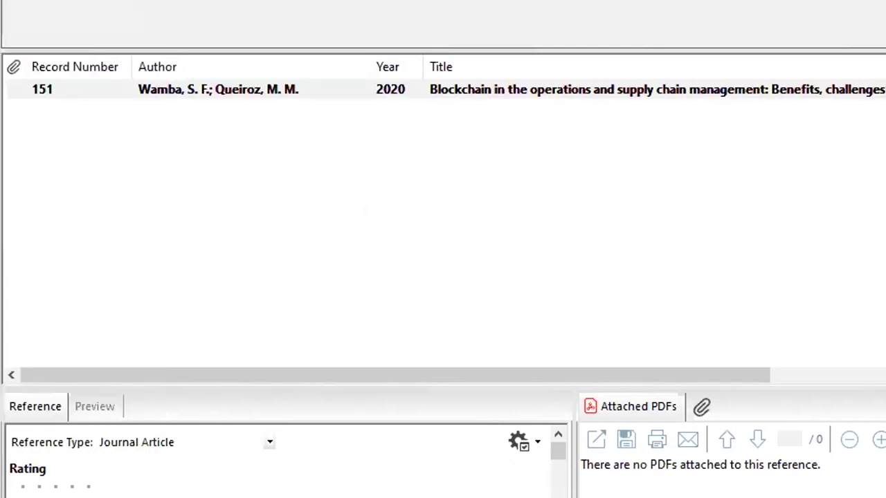
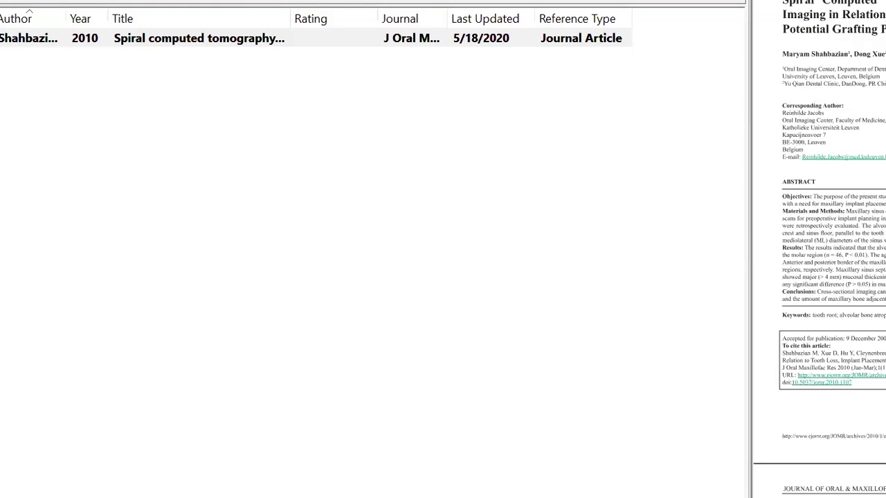
Open the 2017 "Distances from the root apices" reference, give it a five-star rating and close it
key(alt+t)
key(Escape)
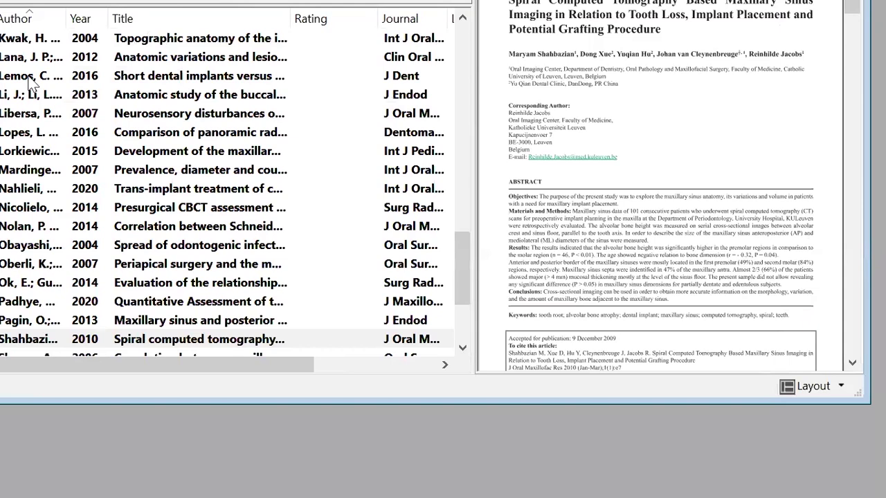
drag(83, 38, 115, 35)
drag(174, 56, 179, 60)
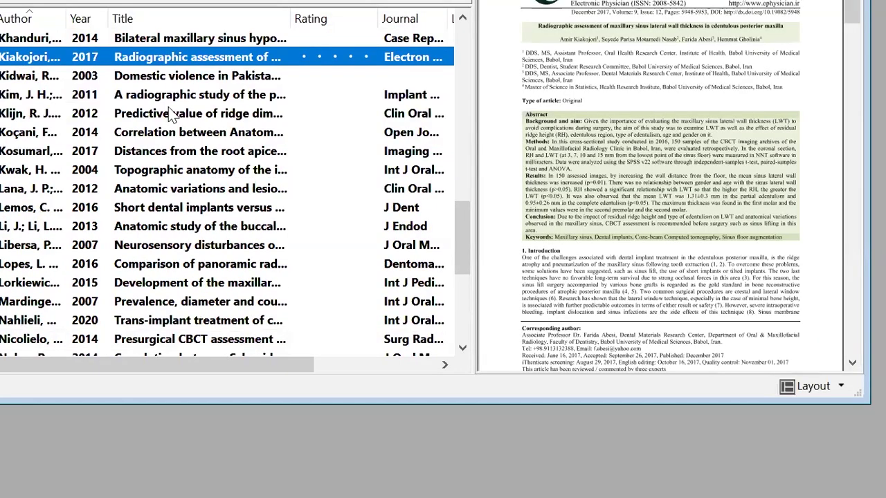
click(199, 156)
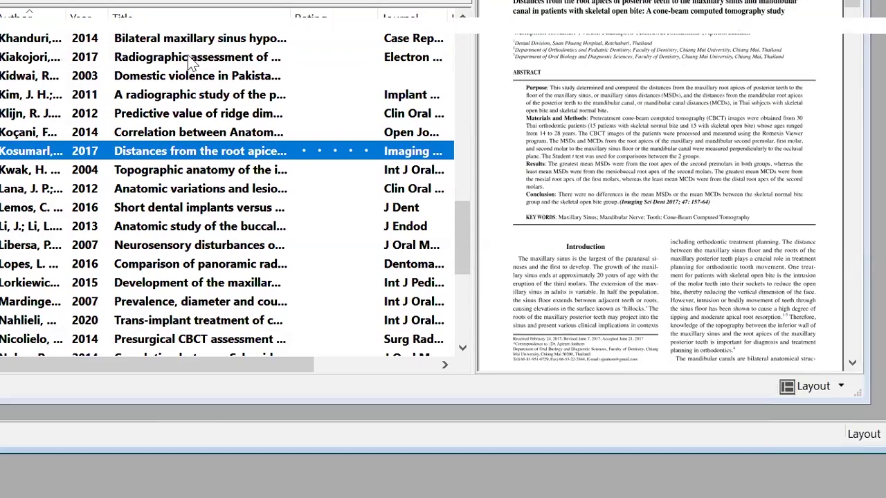
key(Return)
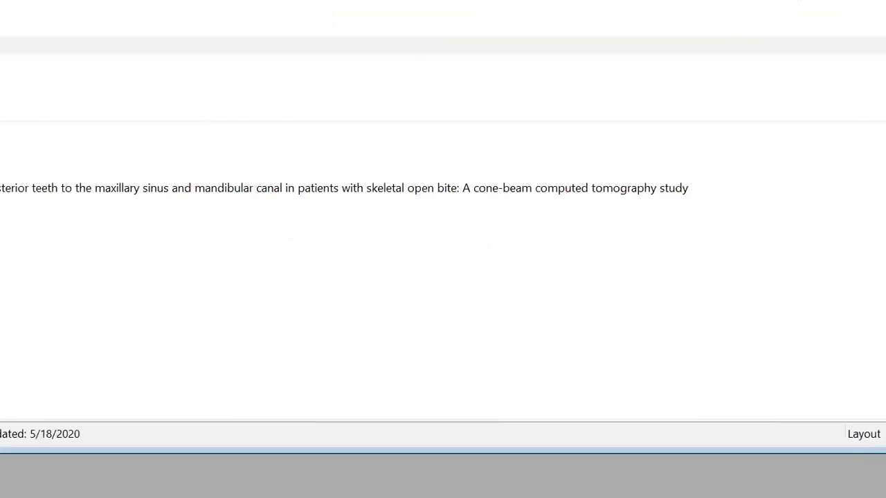
key(ctrl+w)
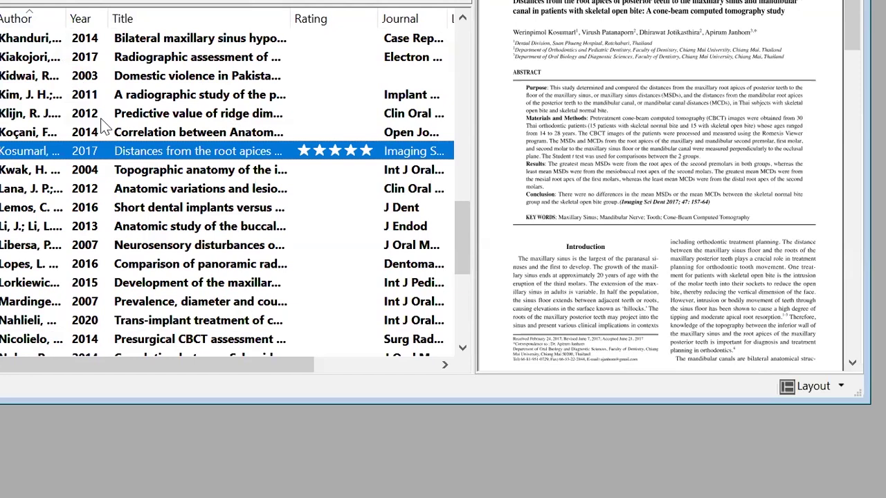
Add the five references from "Bilateral maxillary sinus hypoplasia" to "Predictive value of ridge dim..." to the group holding the 2010 spiral computed tomography article
shift+click(94, 112)
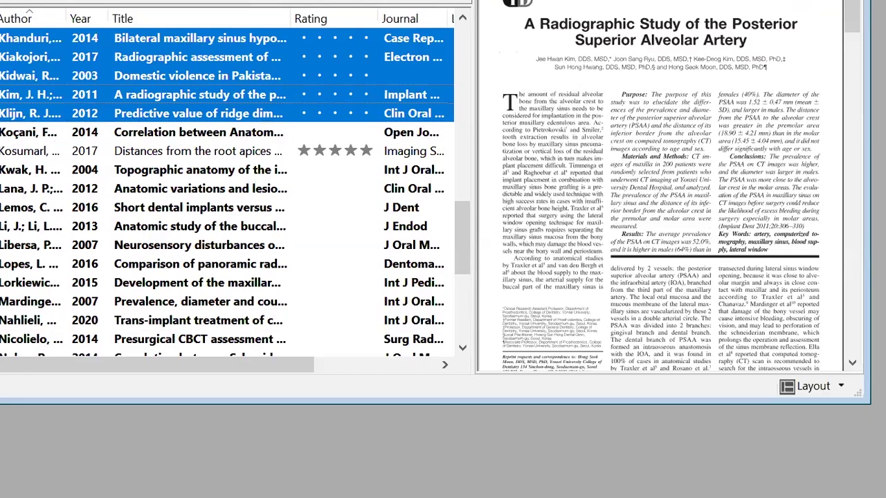
click(1, 76)
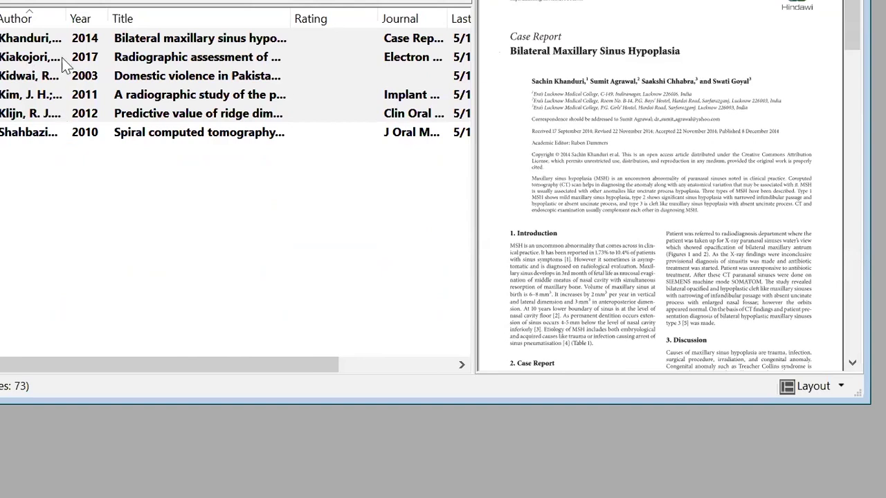
key(shift+F10)
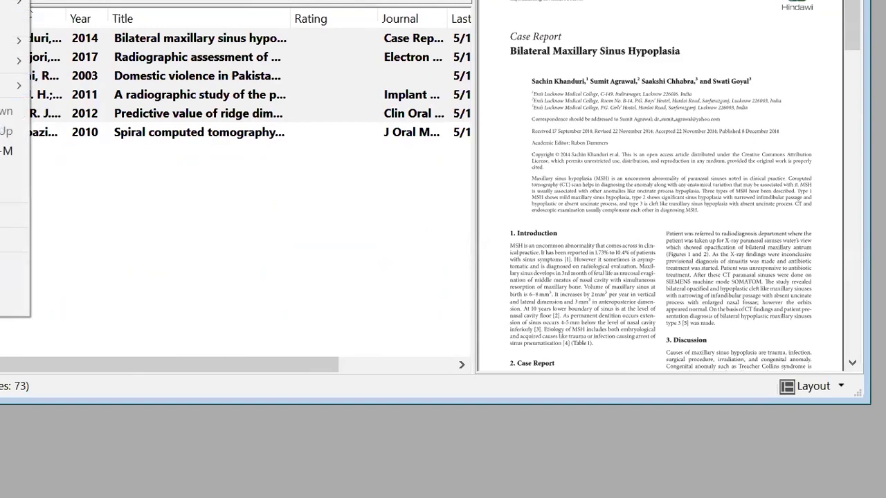
key(Escape)
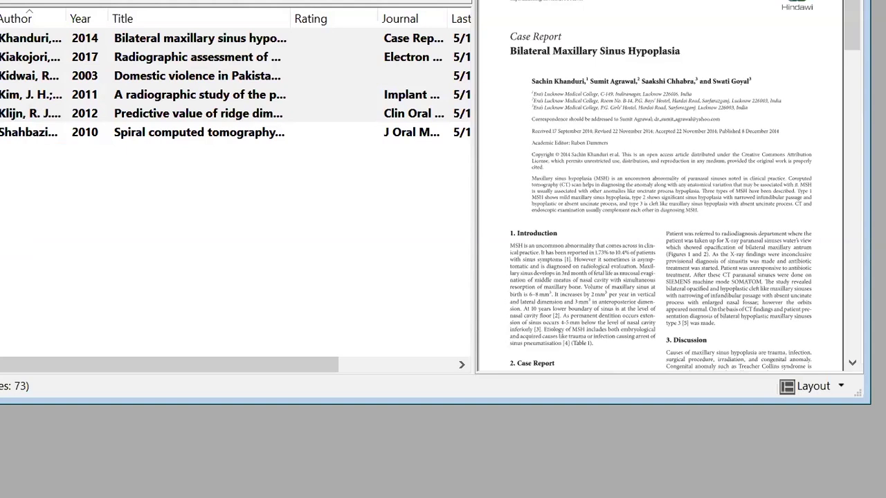
key(alt+v)
key(Up)
key(Up)
key(Up)
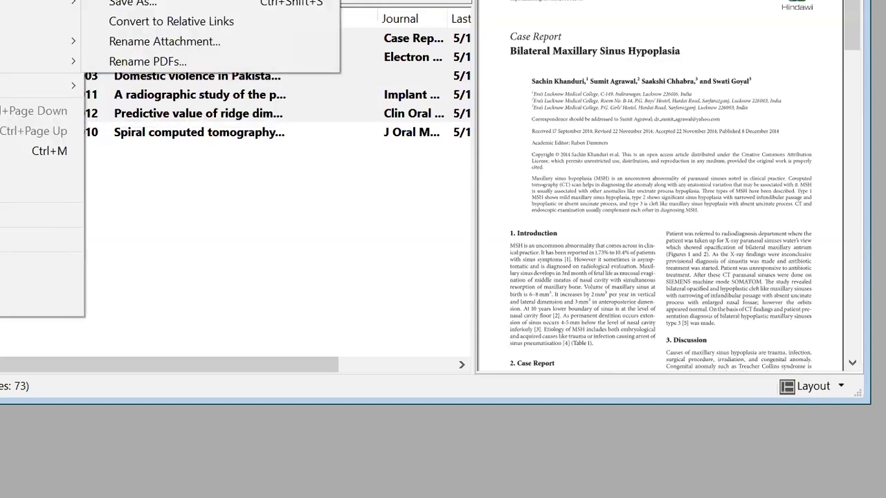
key(Up)
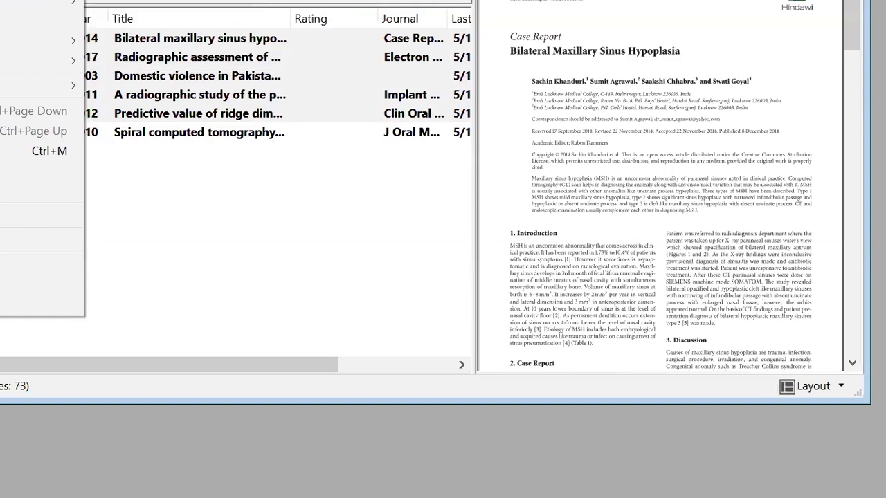
Export the selected references to the References folder as an HTML file named Teeth in APA 6th style
key(Left)
key(Down)
key(Down)
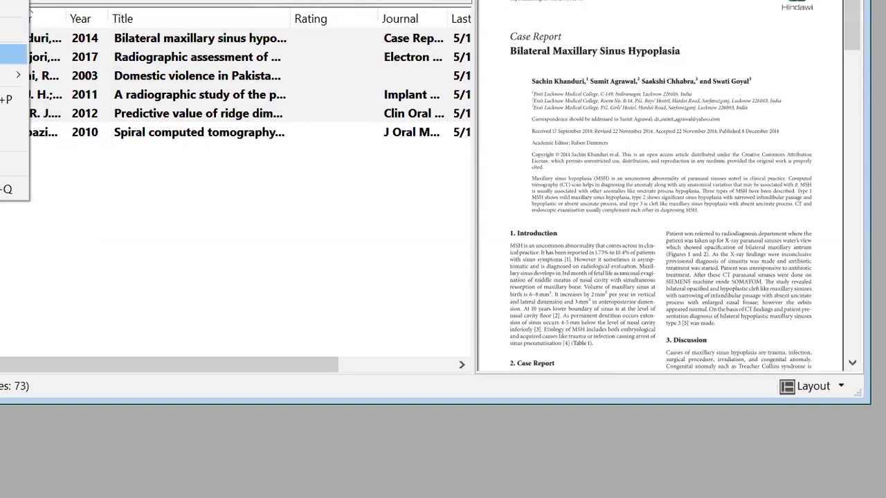
key(Return)
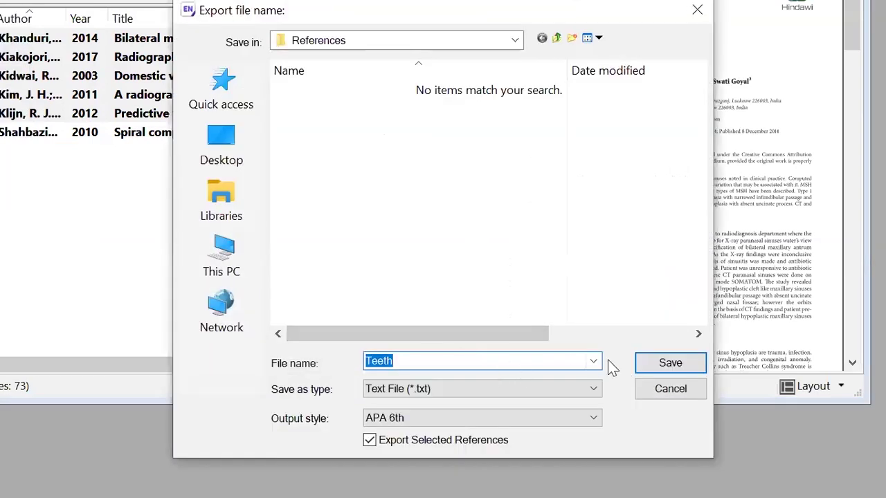
click(516, 394)
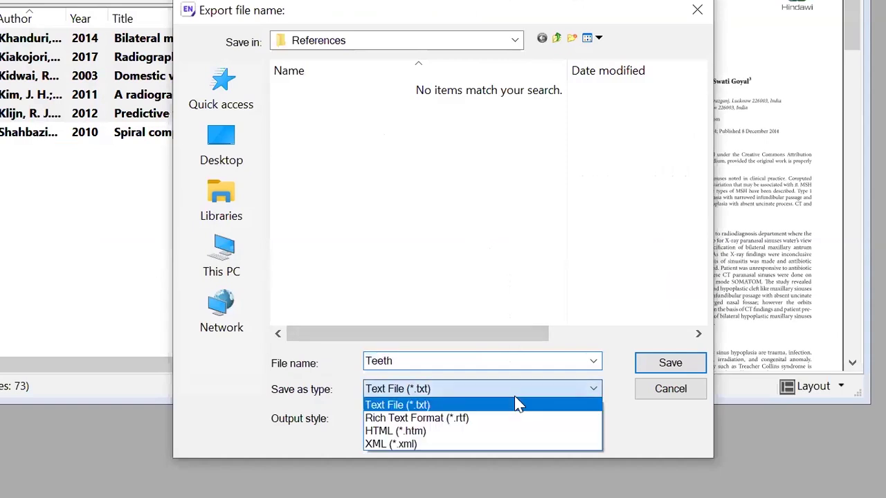
click(492, 433)
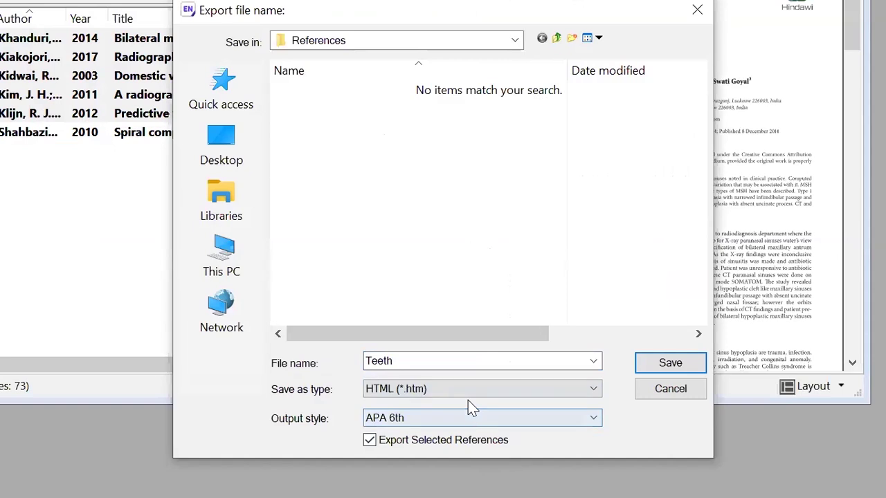
click(668, 364)
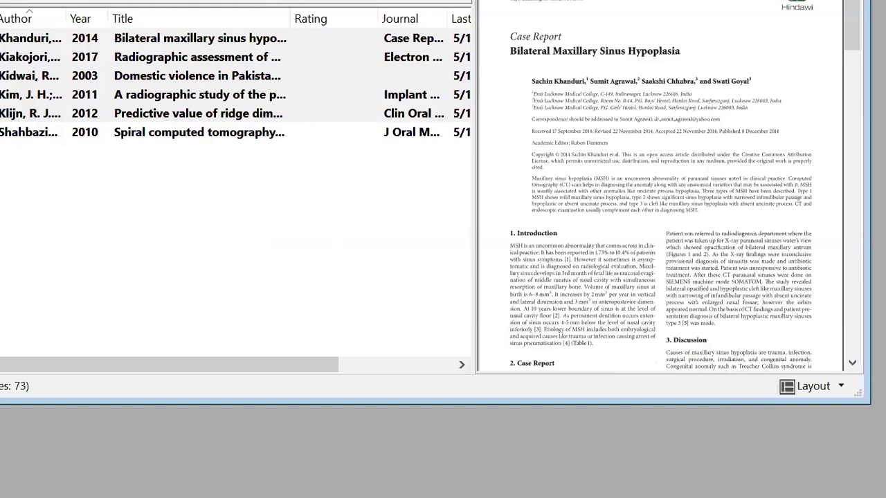
Change the library display field preferences so that column 10 shows the Record Number
key(alt+v)
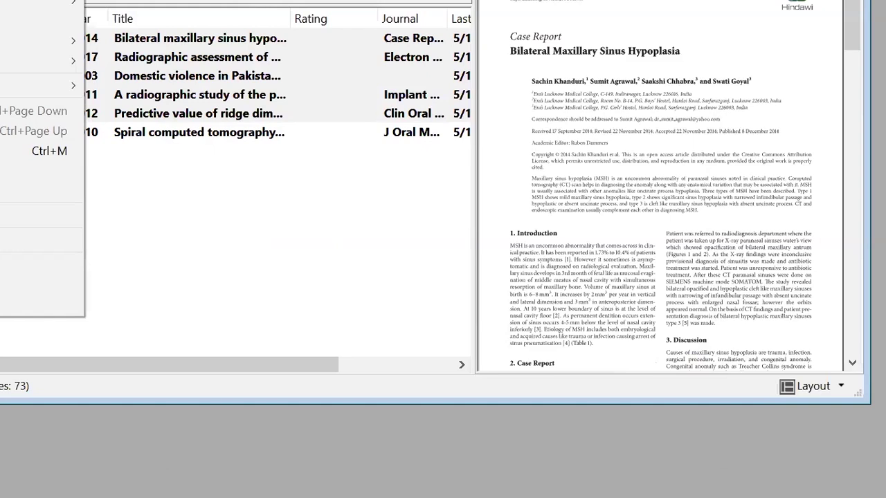
key(Left)
key(Right)
key(Escape)
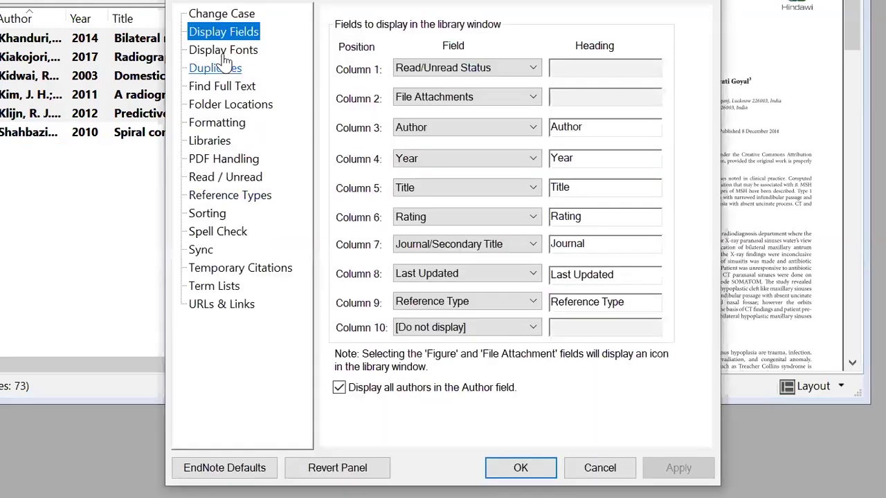
click(223, 52)
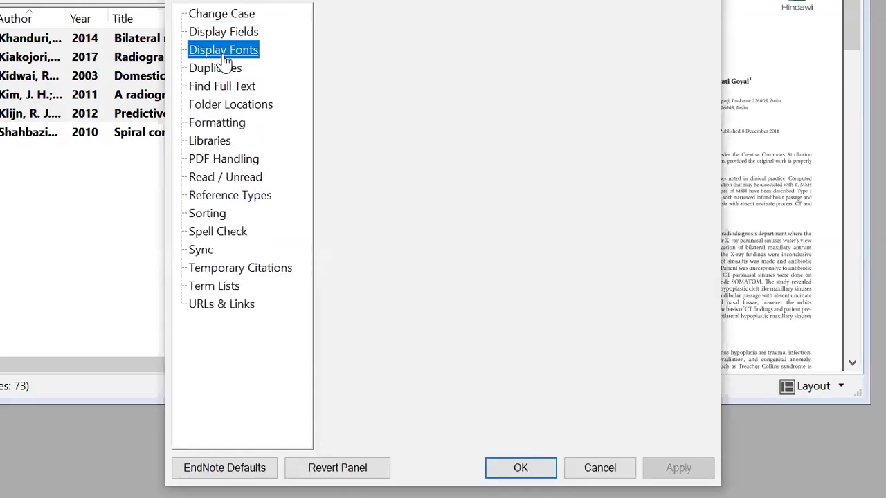
click(224, 39)
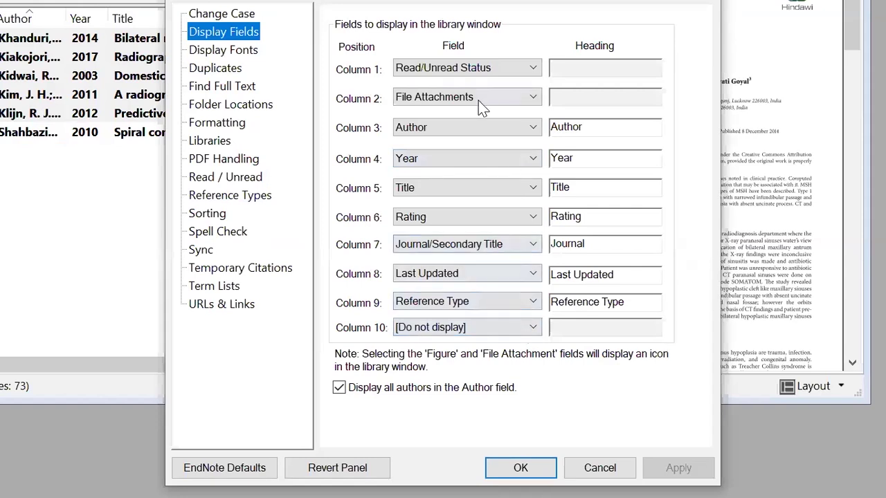
click(483, 325)
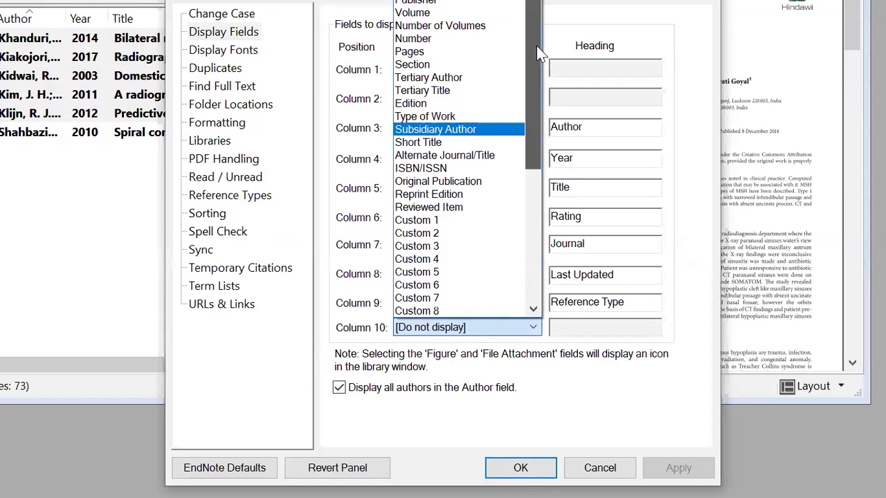
scroll(536, 45, up, 2)
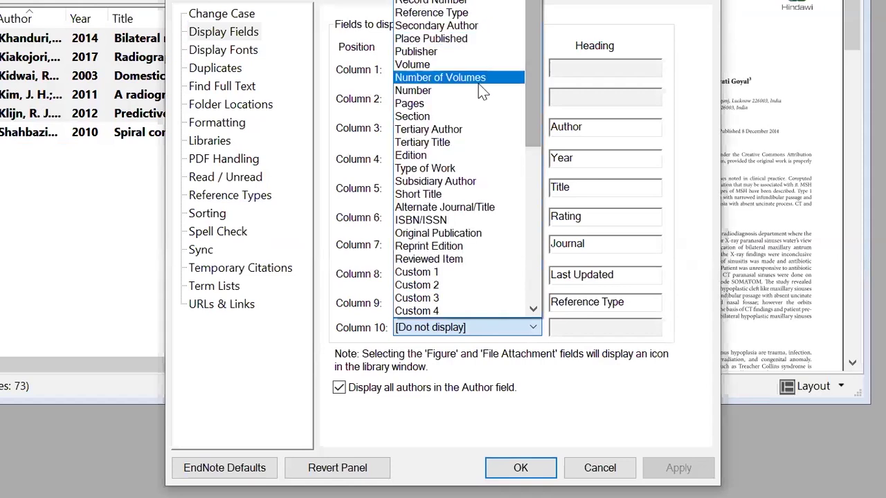
click(518, 3)
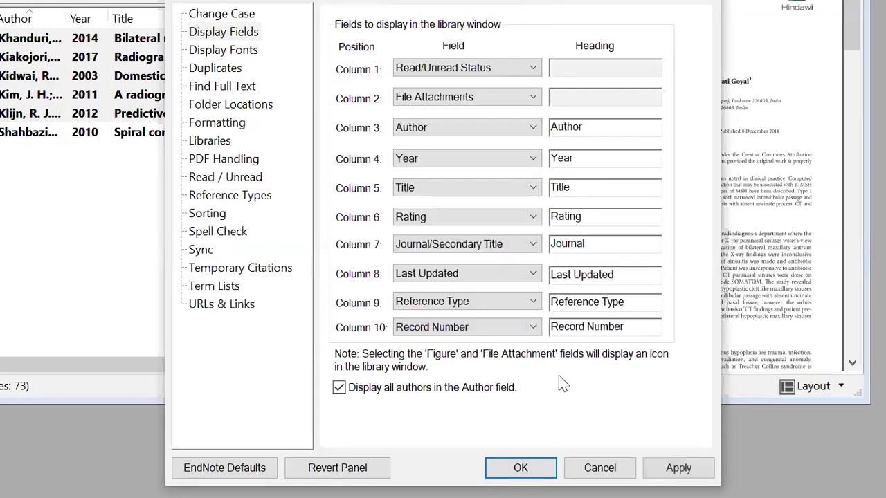
click(525, 468)
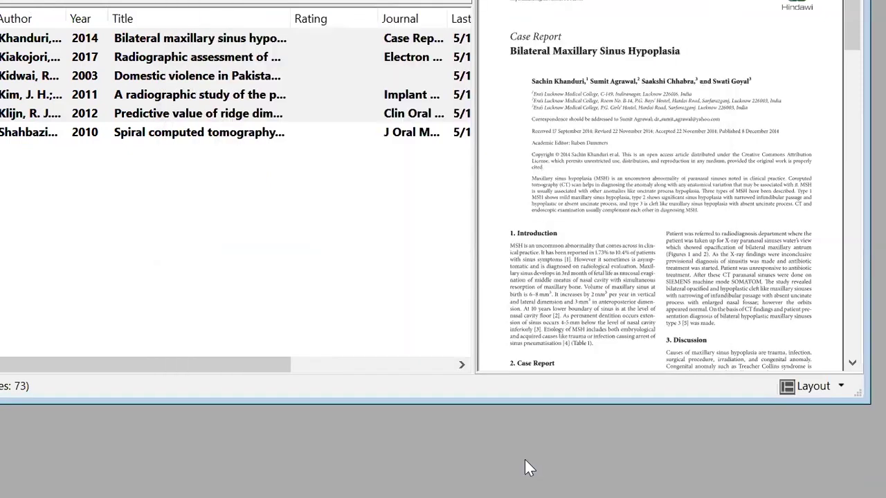
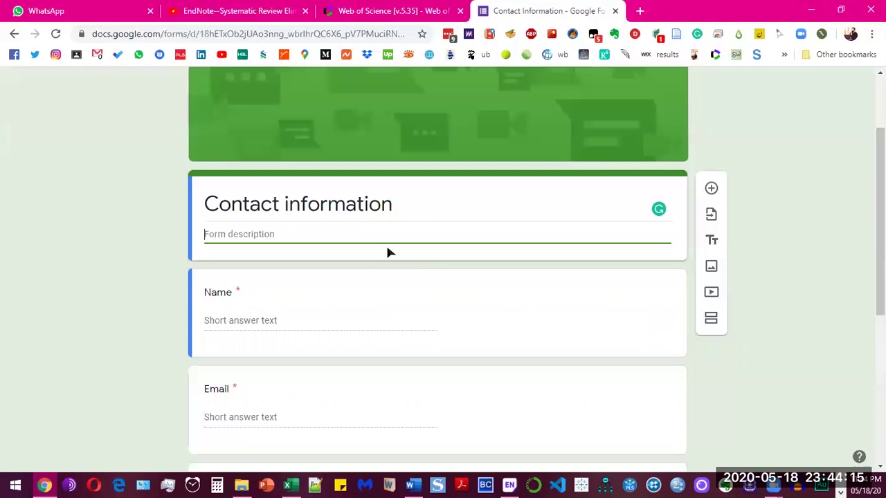
Add a blank multiple choice question above Name in the Contact information form, check the available question types, and make it required
scroll(387, 252, down, 2)
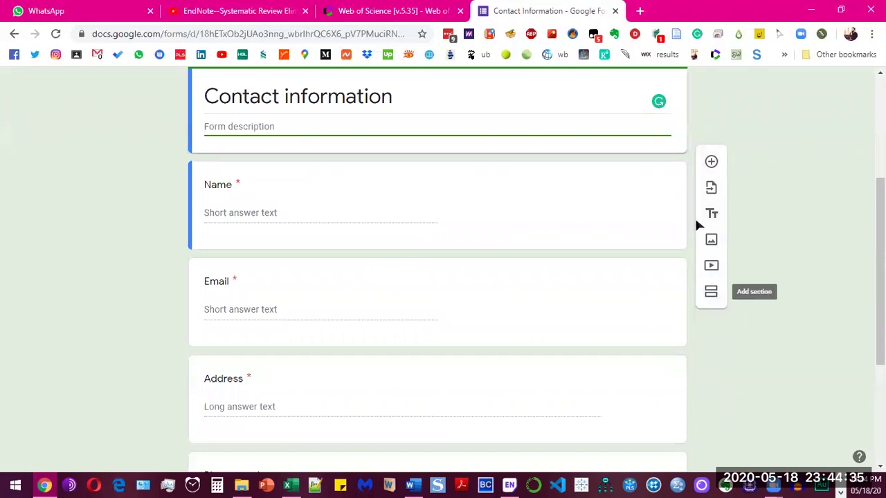
click(715, 167)
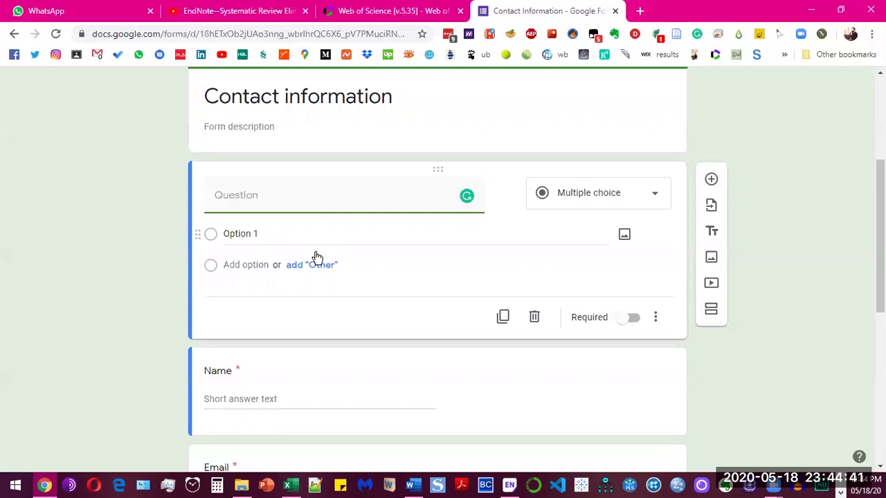
click(605, 200)
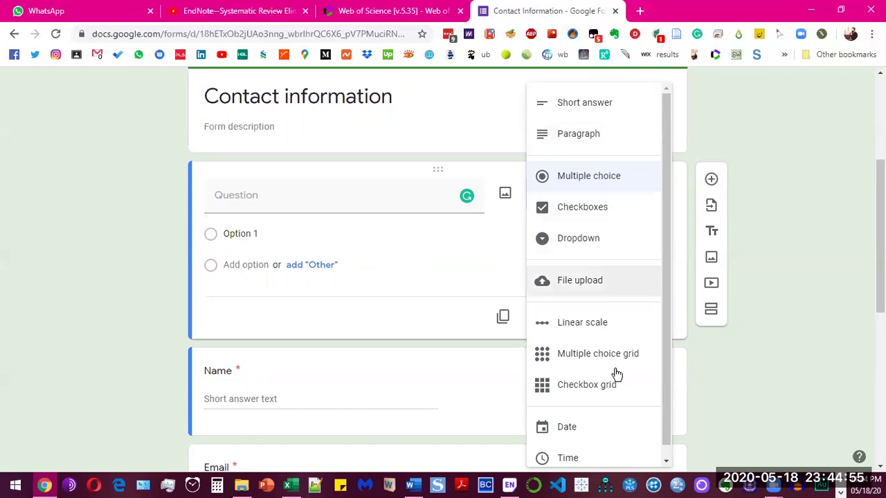
scroll(621, 352, down, 1)
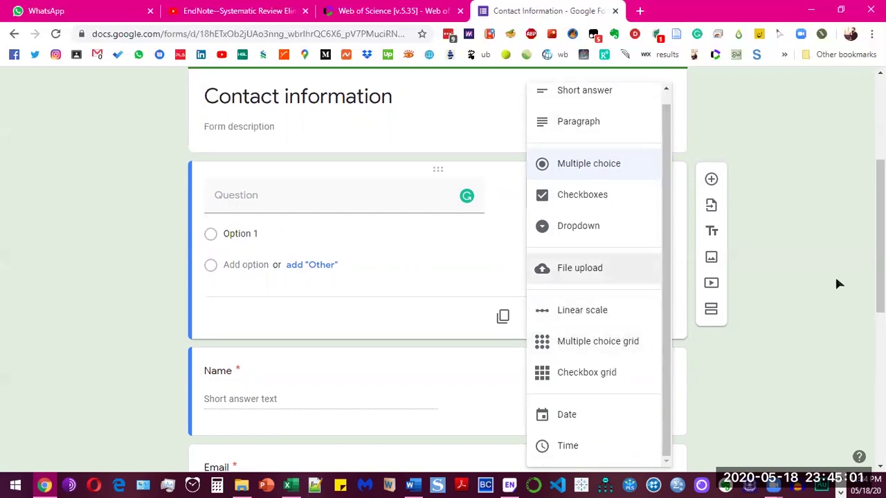
click(519, 246)
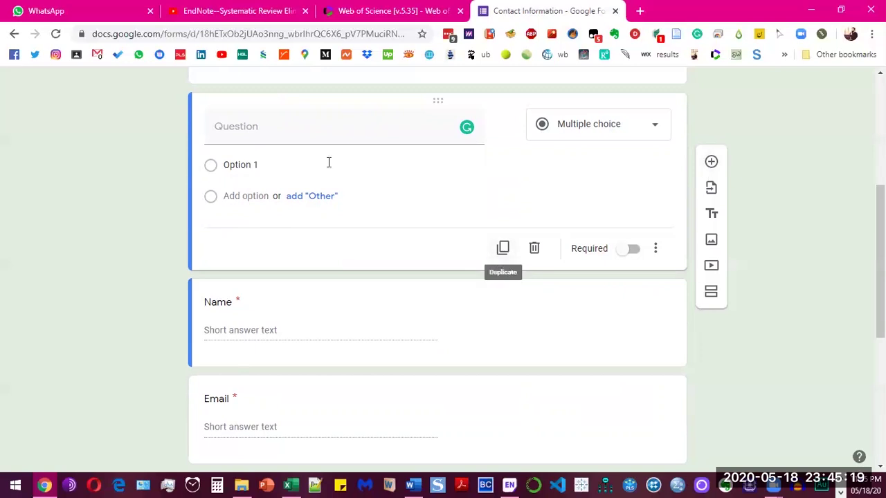
click(629, 251)
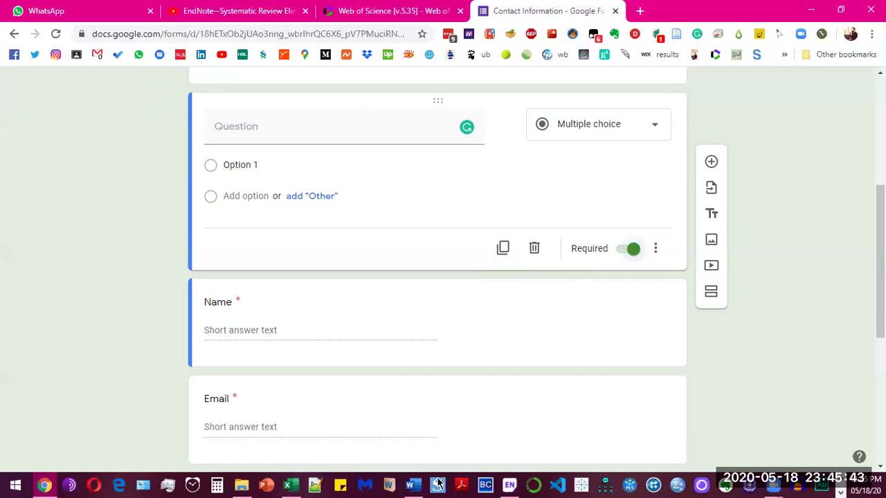
Review all questions of the contact form and the additional form commands, such as copying, printing and adding collaborators
mouse_move(423, 484)
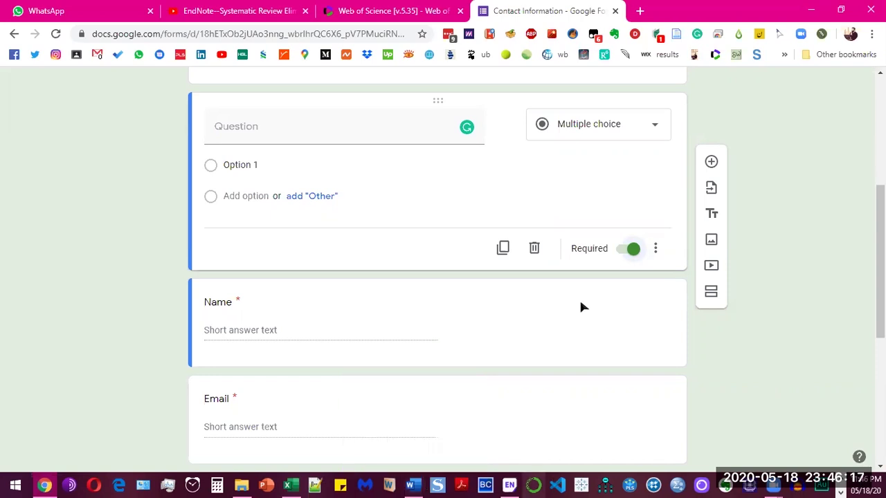
scroll(623, 284, down, 5)
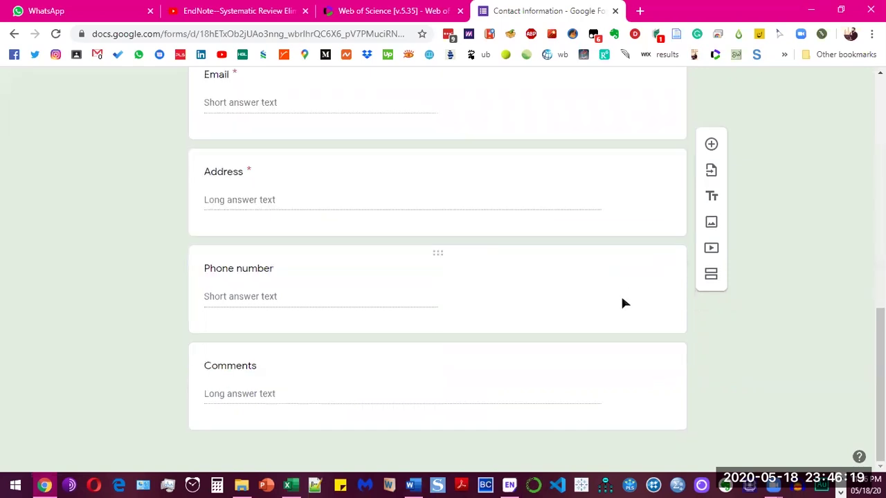
scroll(542, 107, up, 5)
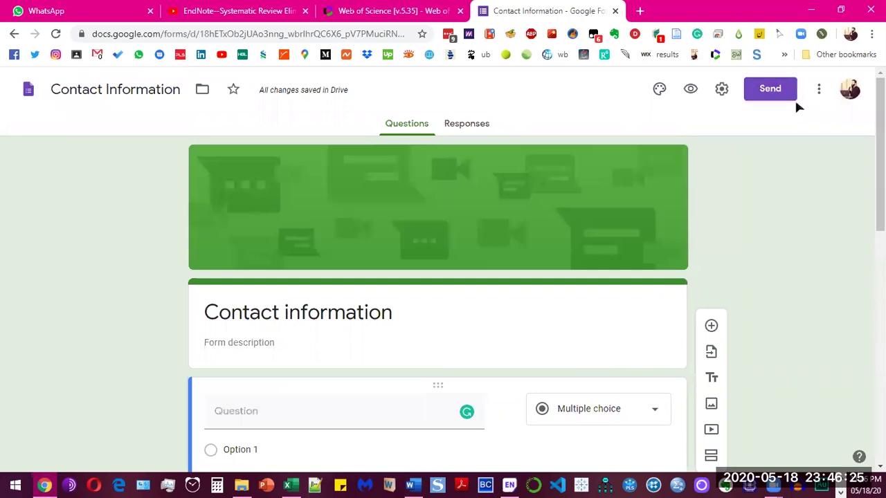
click(821, 93)
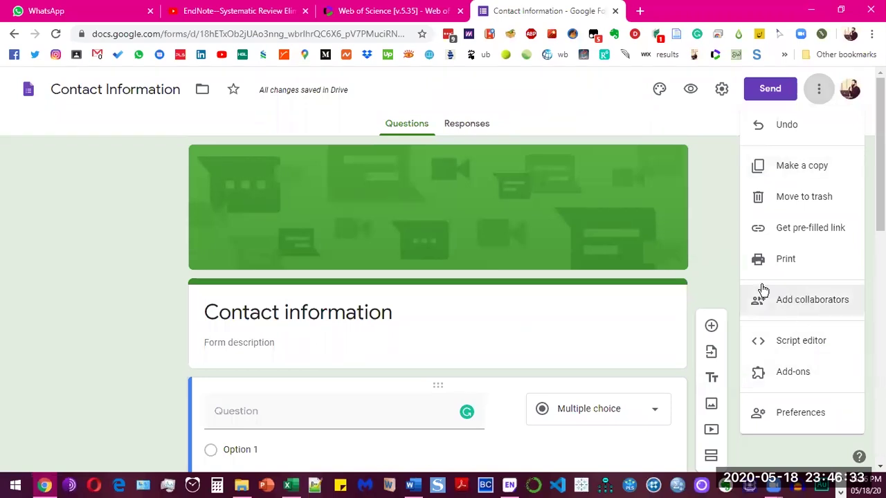
Preview the contact form as respondents see it, look through it down to the submission area, and close the preview
click(673, 90)
click(690, 96)
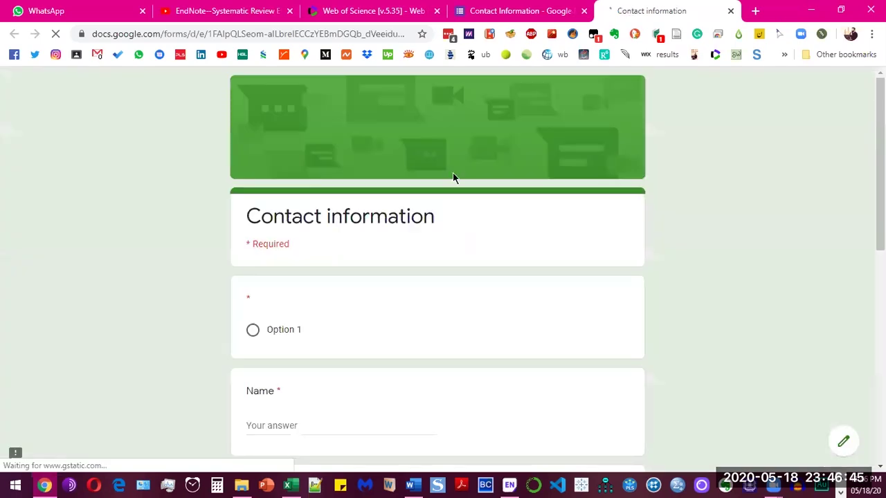
scroll(552, 279, down, 5)
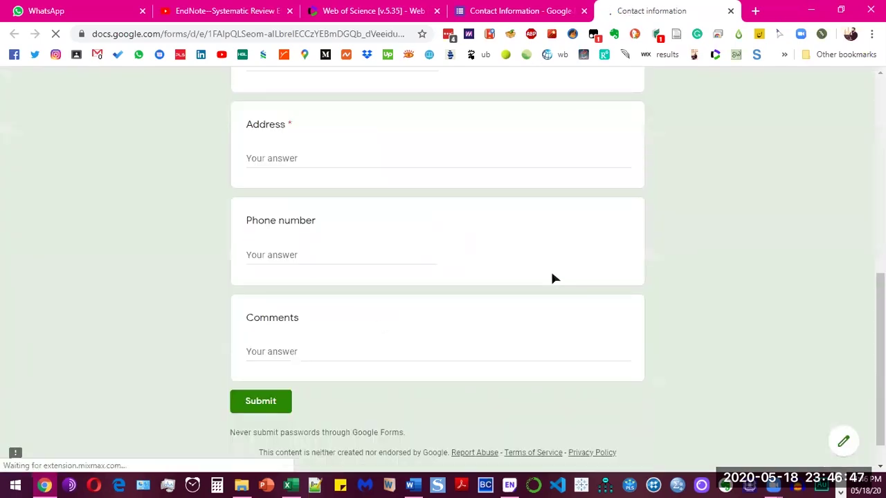
scroll(283, 376, down, 1)
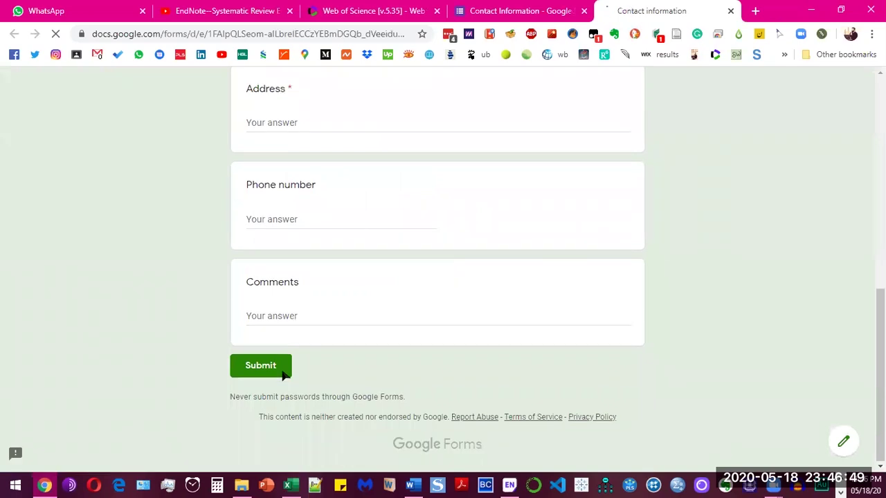
scroll(730, 200, up, 4)
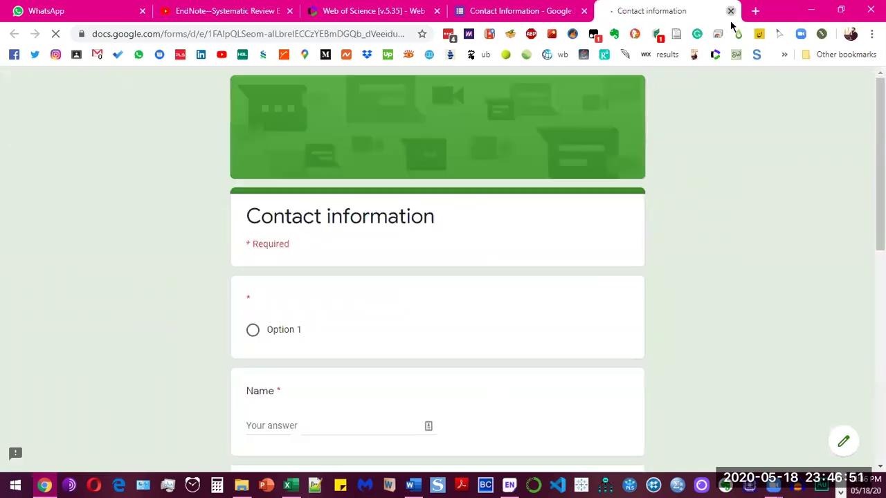
key(ctrl+w)
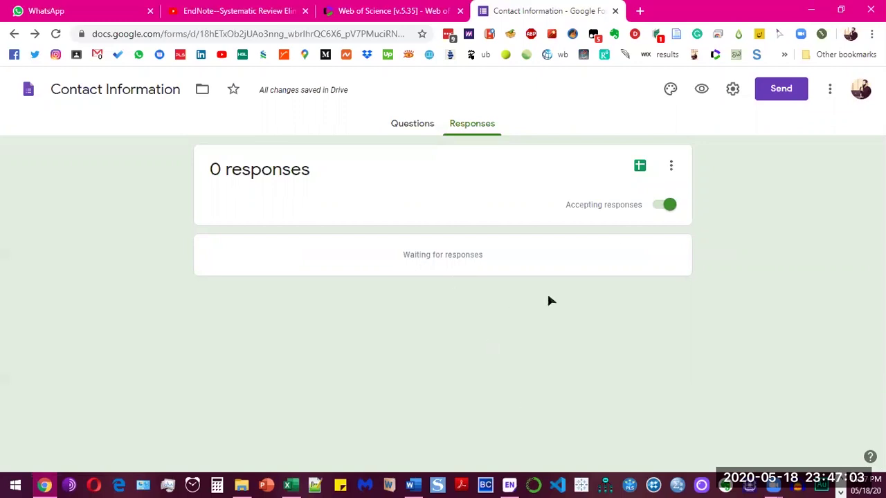
Start creating a spreadsheet for the contact form's responses
click(641, 168)
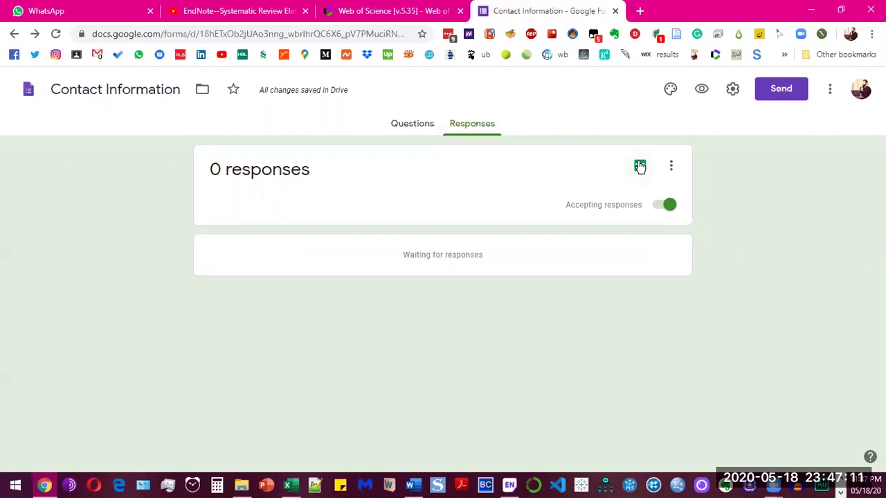